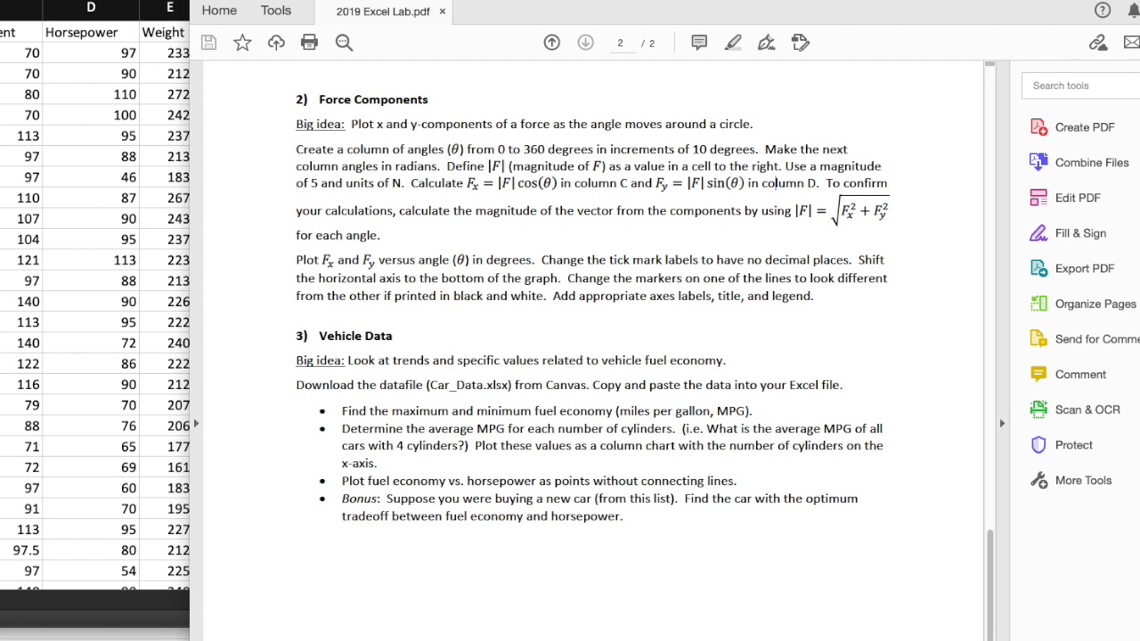
Switch to the Excel workbook with the car data and copy its entire worksheet
left_click(35, 384)
left_click_drag(209, 307, 301, 340)
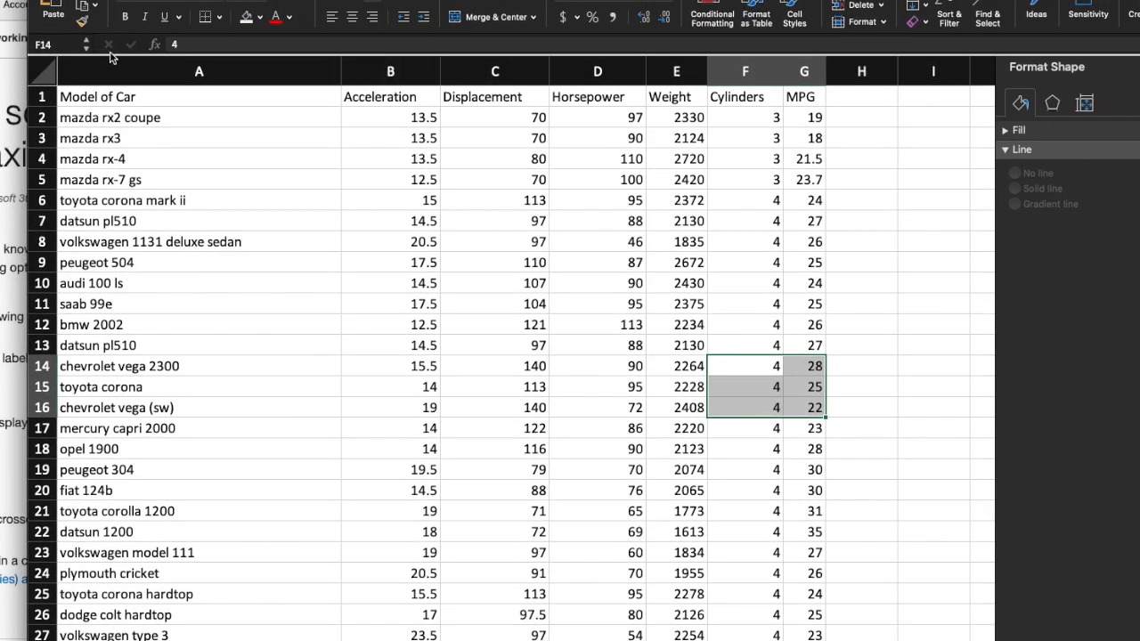
left_click(46, 75)
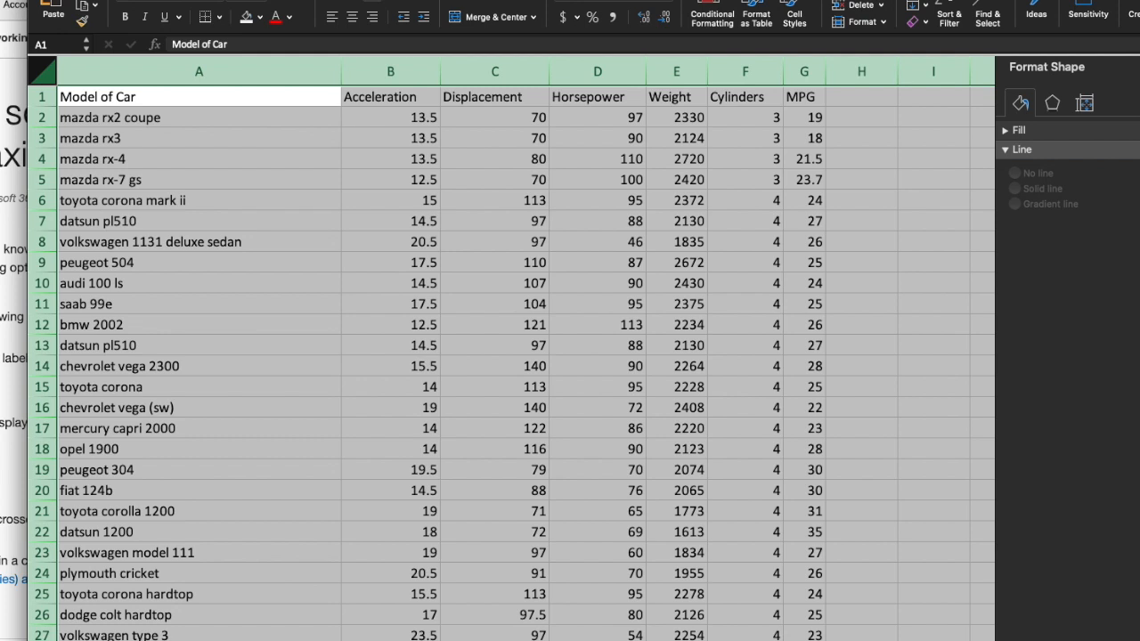
key("super+c")
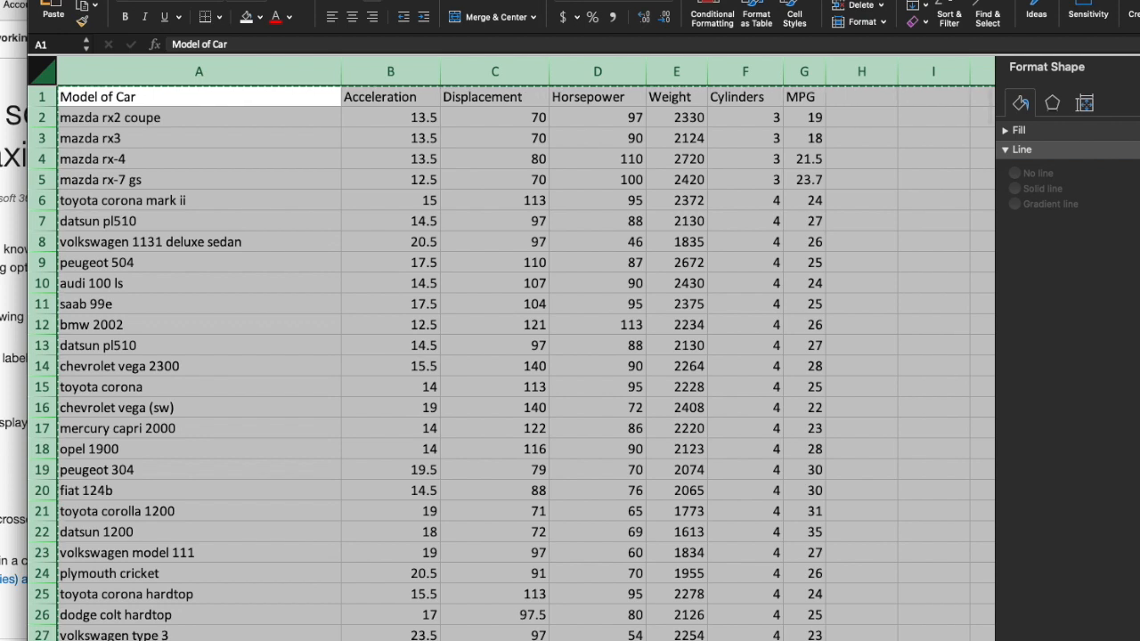
Paste the copied car data into a blank worksheet starting at cell A1
key("shift+F11")
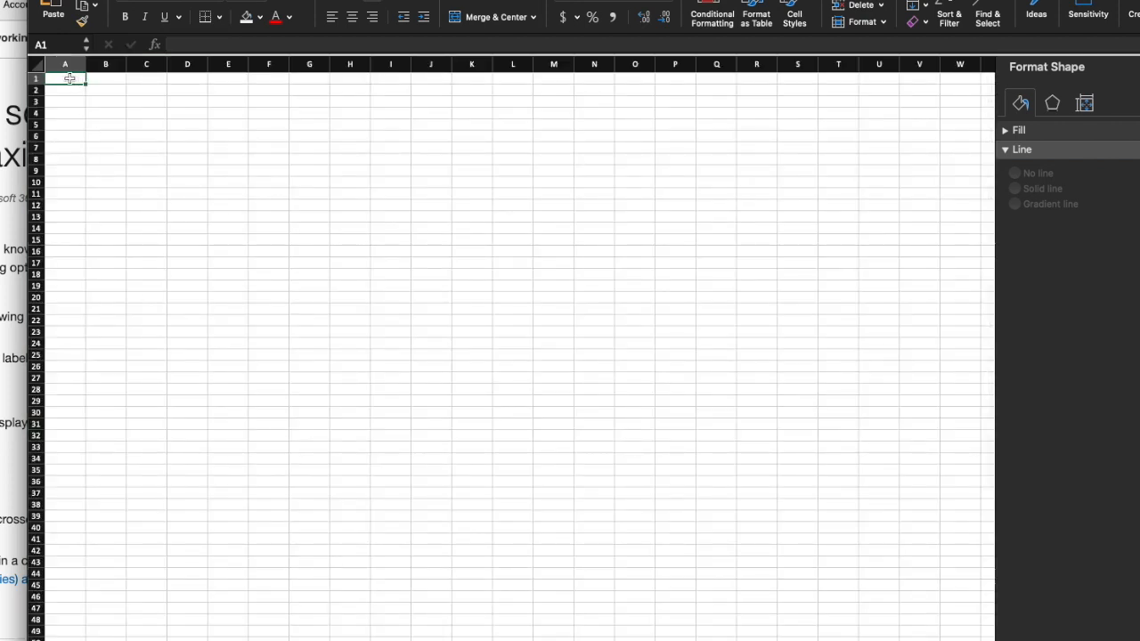
key("super+v")
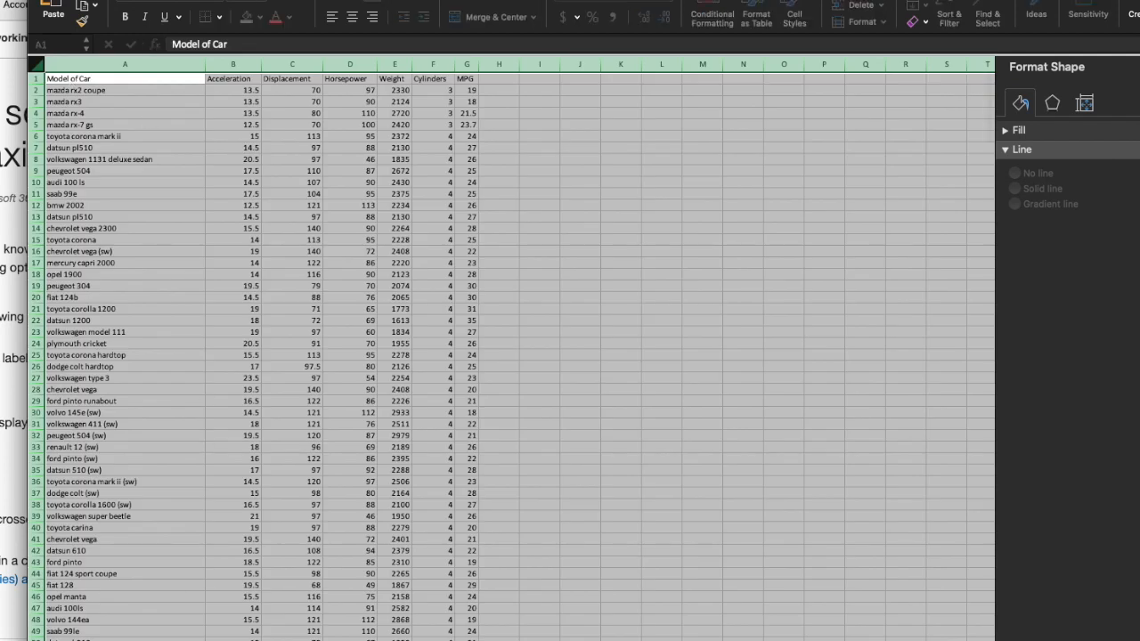
scroll(511, 348, "up", 3)
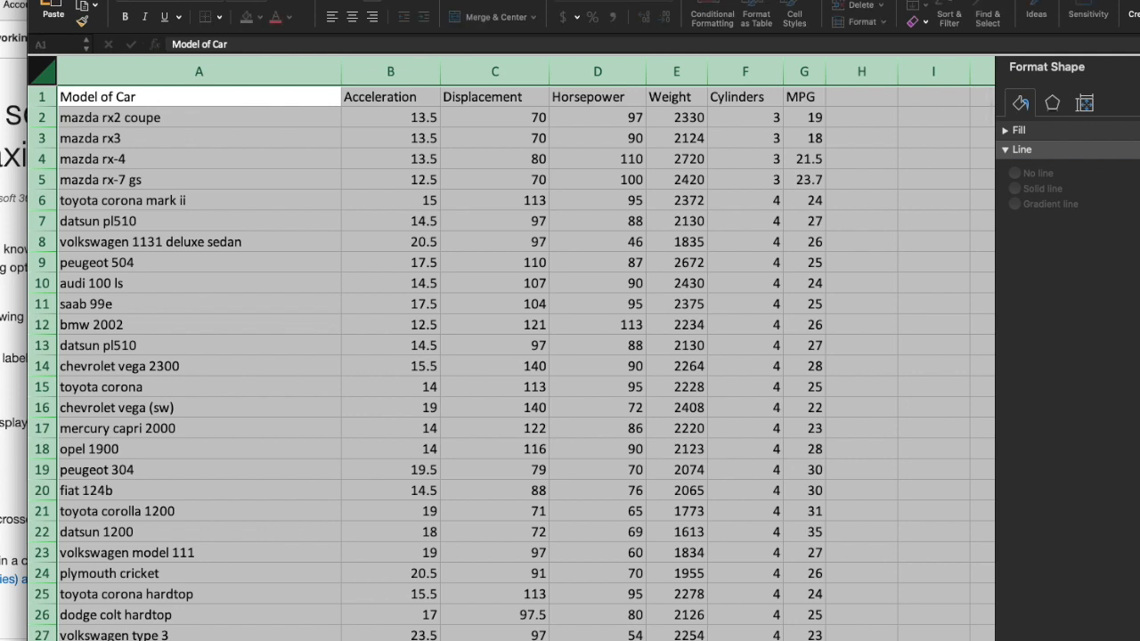
scroll(512, 347, "down", 3)
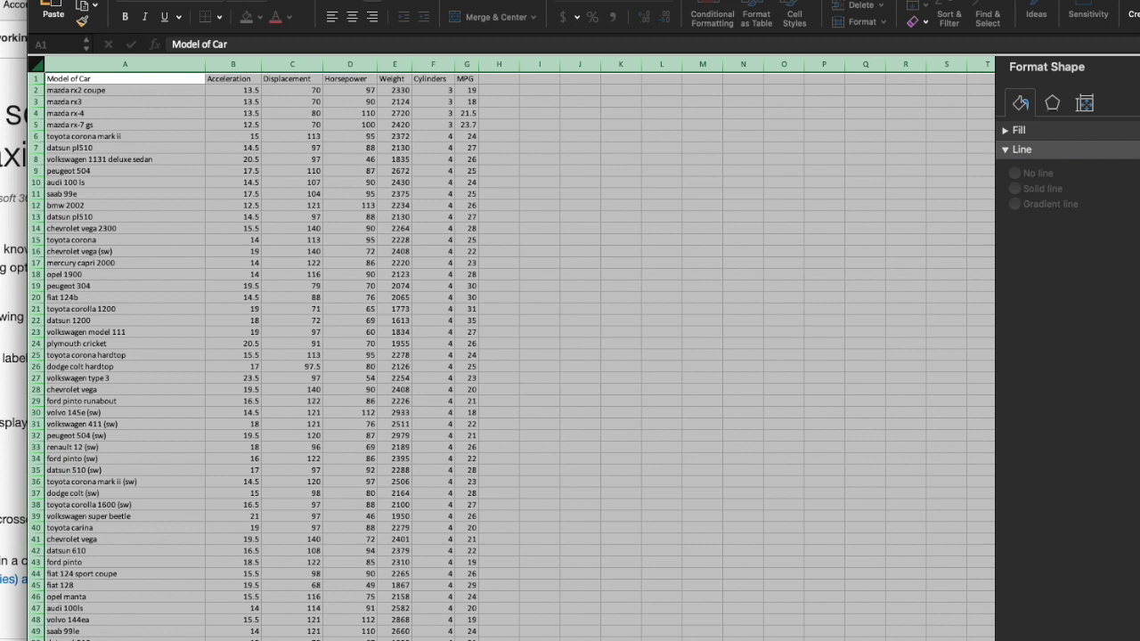
left_click(168, 589)
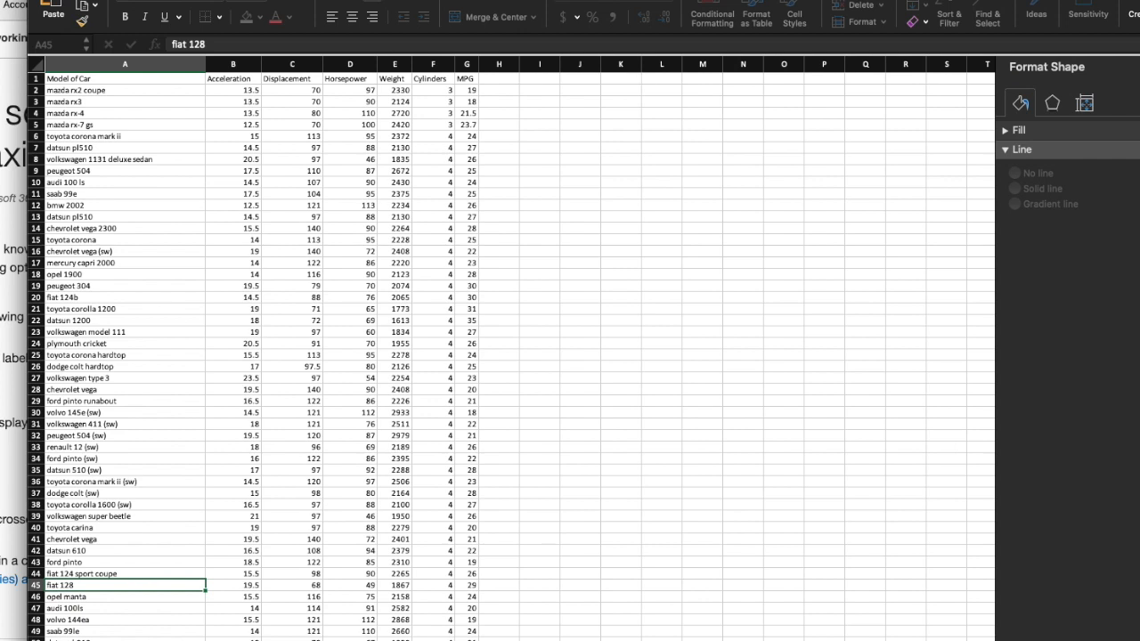
left_click(189, 574)
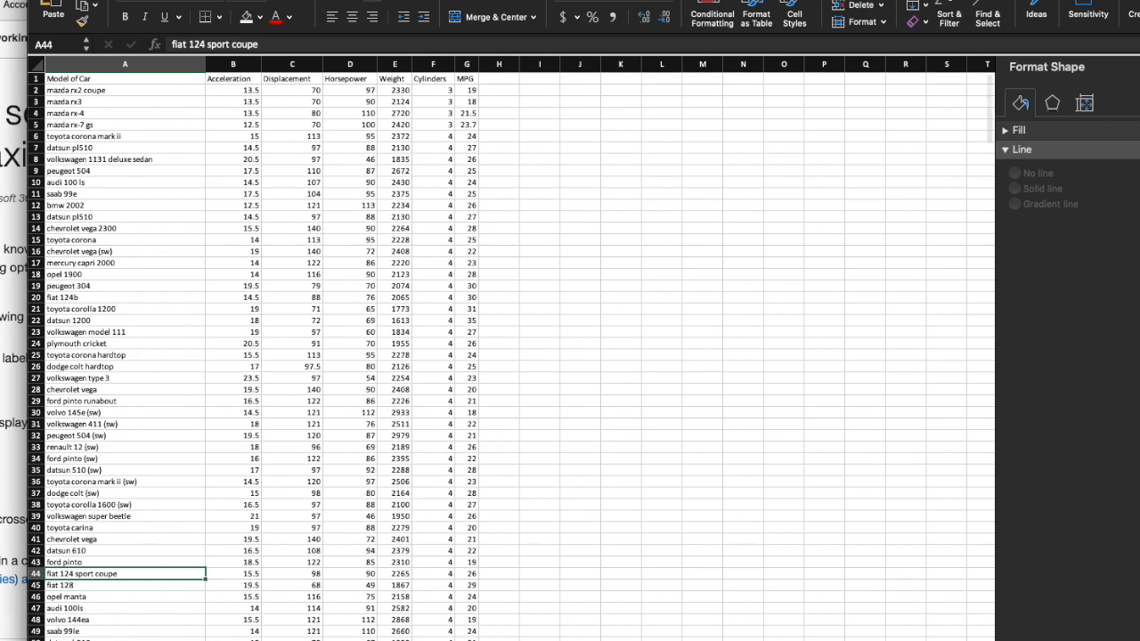
Consult the Vehicle Data task in the lab PDF, then label cell J2 "Maximimum MPG" and fit column J to the text
key("super+Tab")
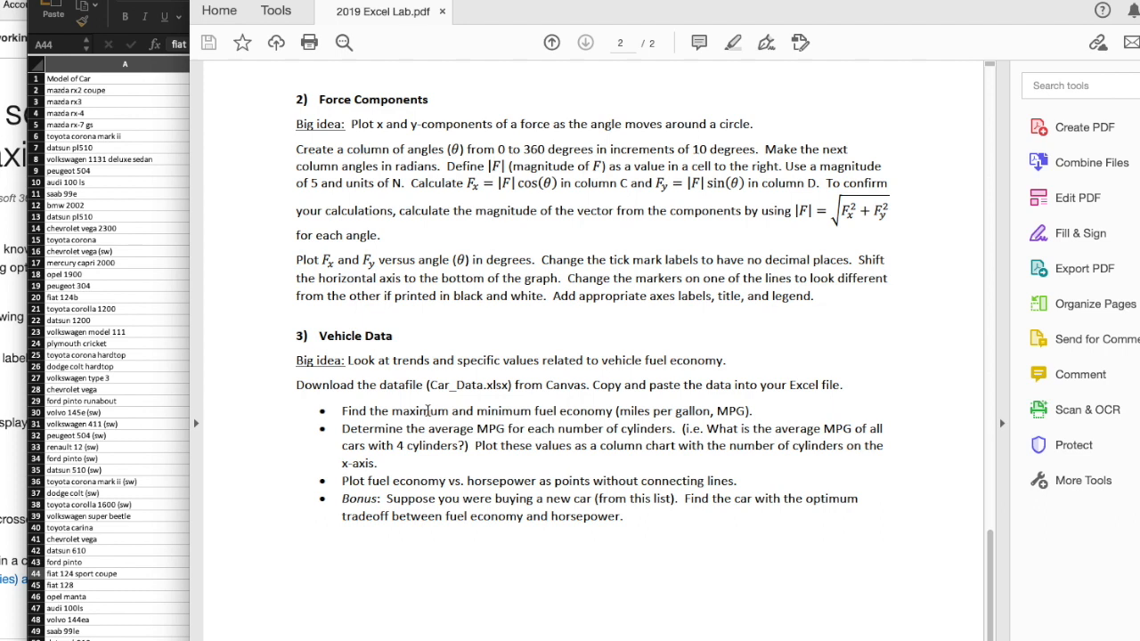
left_click(141, 360)
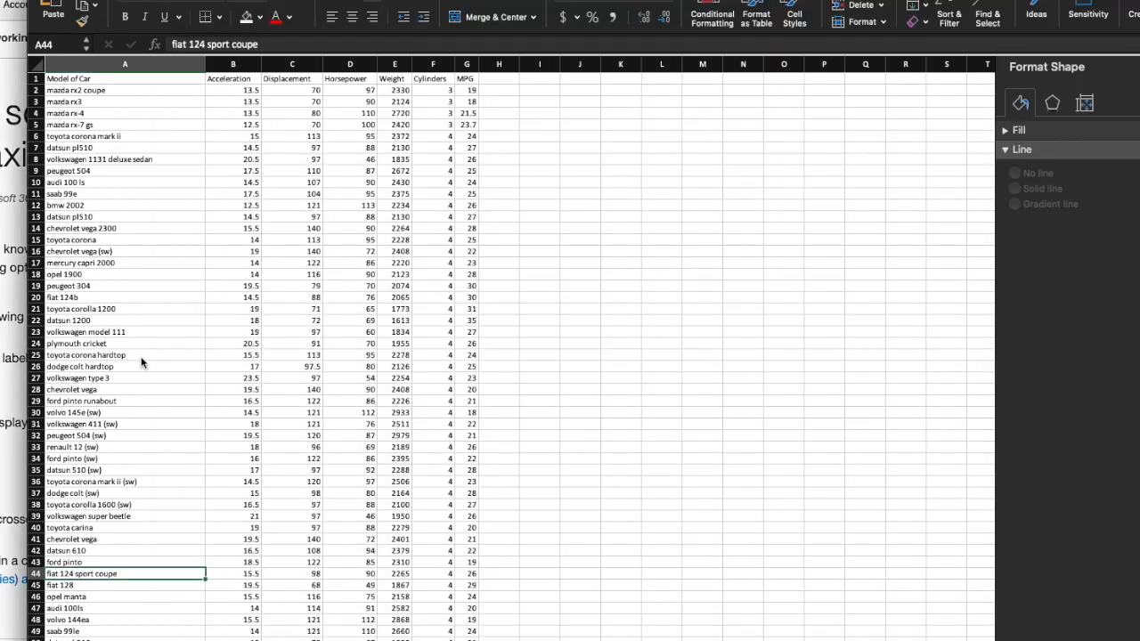
left_click(541, 92)
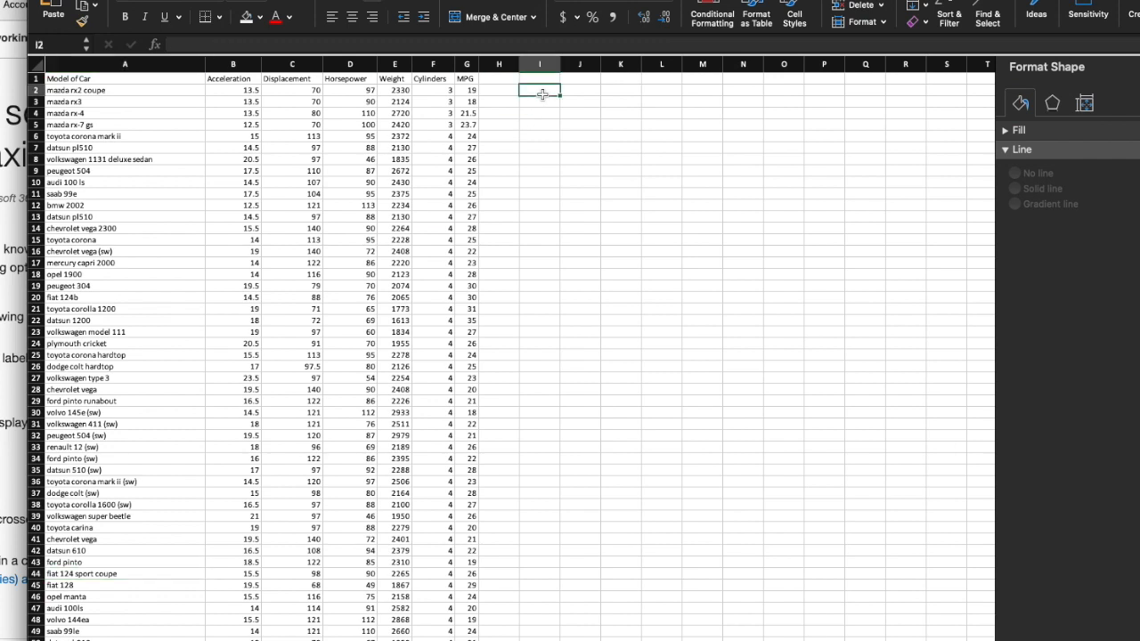
left_click(593, 94)
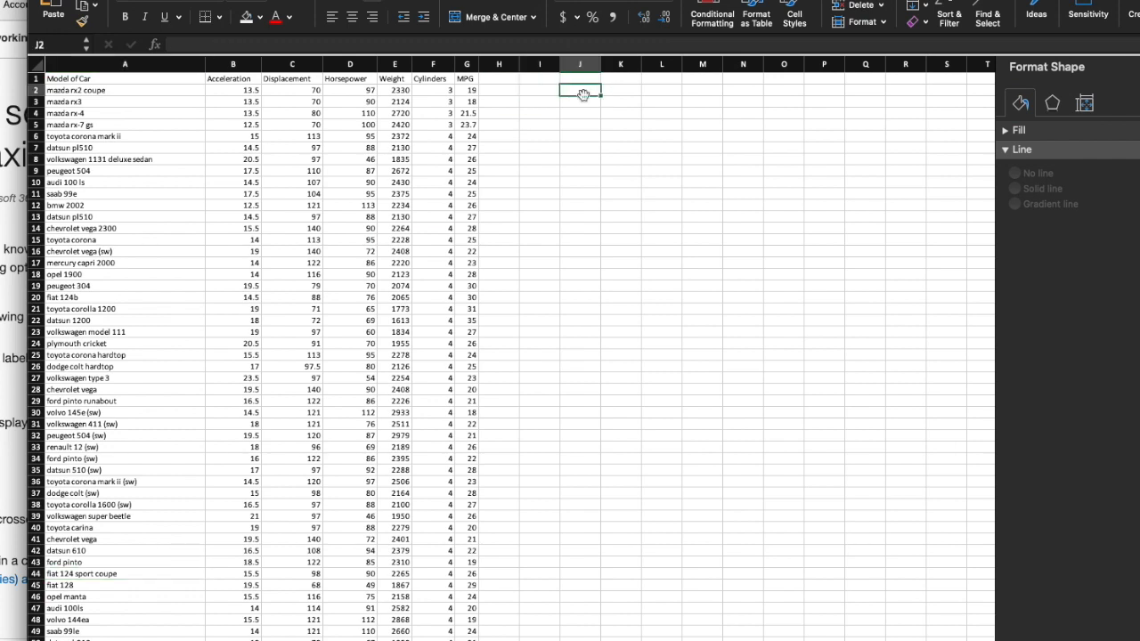
key("super+Tab")
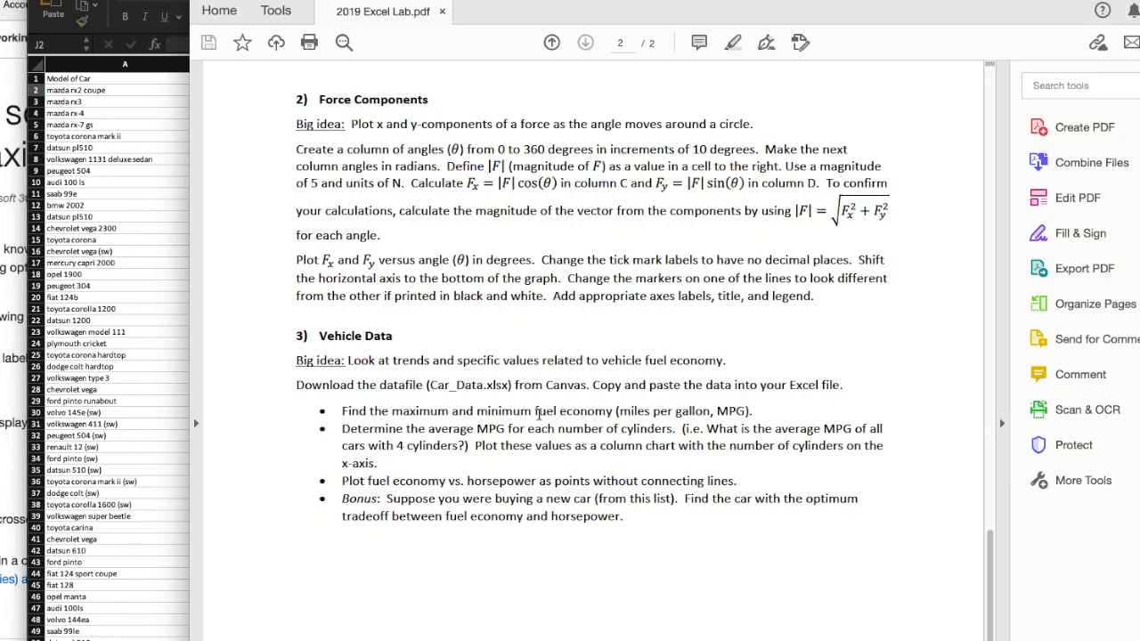
key("super+Tab")
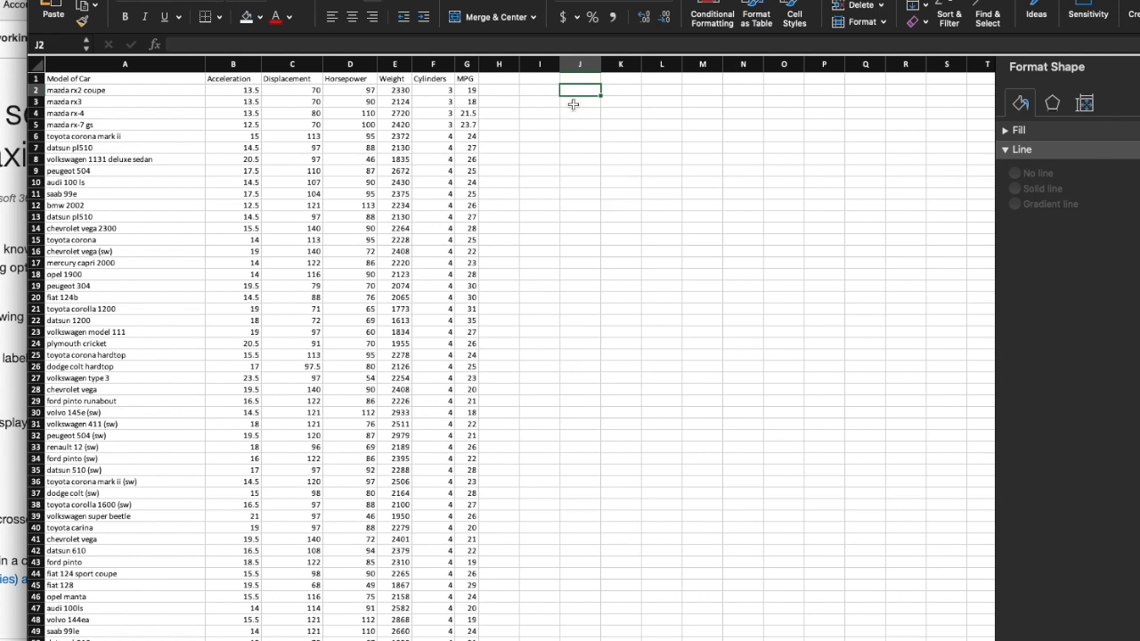
type("Maximimum MPG")
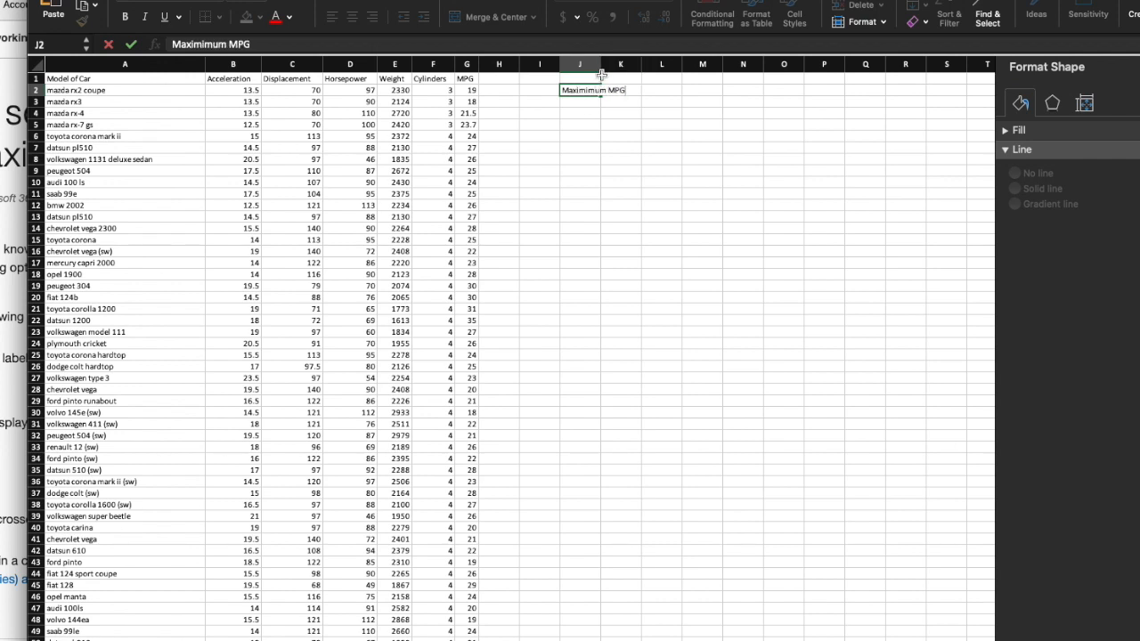
left_click(603, 65)
double_click(601, 64)
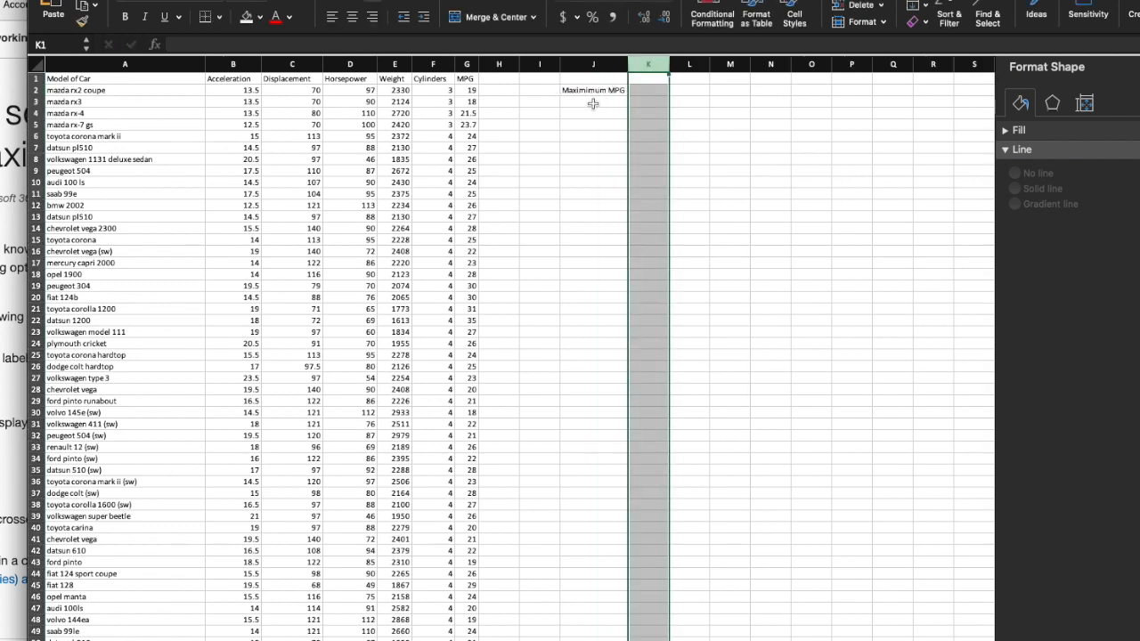
left_click(591, 103)
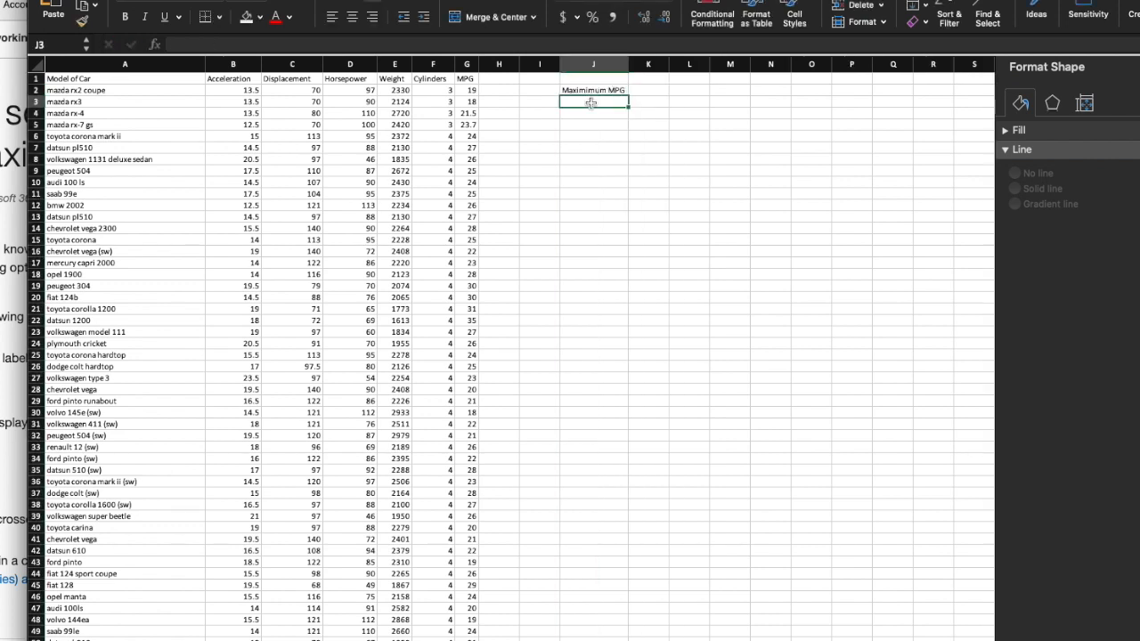
Shorten the label in cell J2 to "Maxi MPG"
left_click(584, 89)
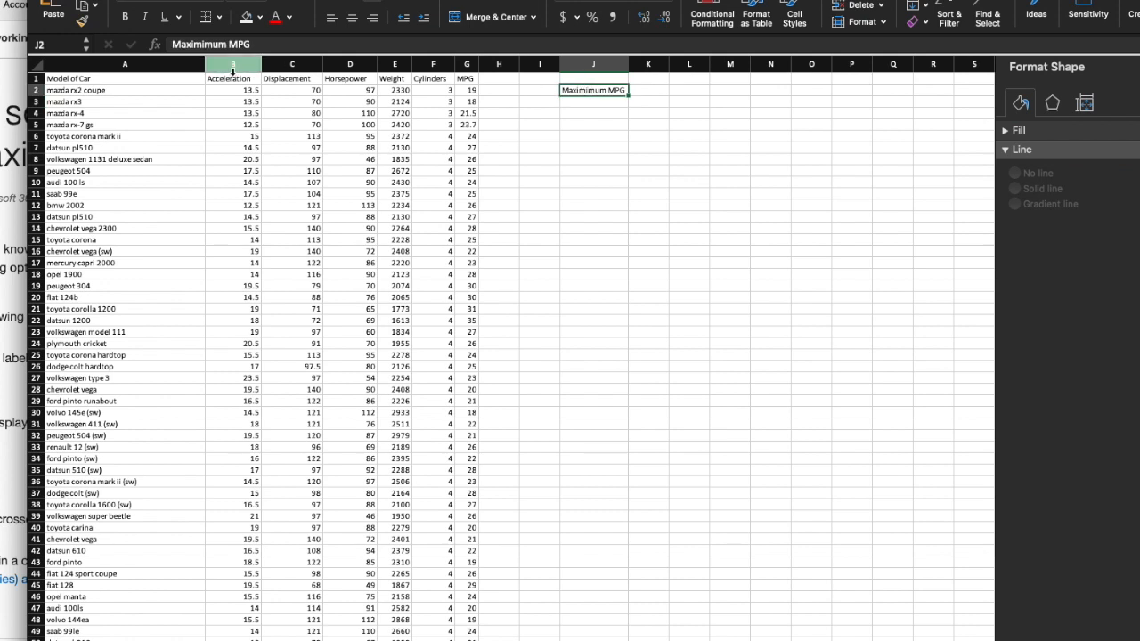
left_click(225, 45)
key("BackSpace")
key("BackSpace")
key("BackSpace")
key("BackSpace")
key("BackSpace")
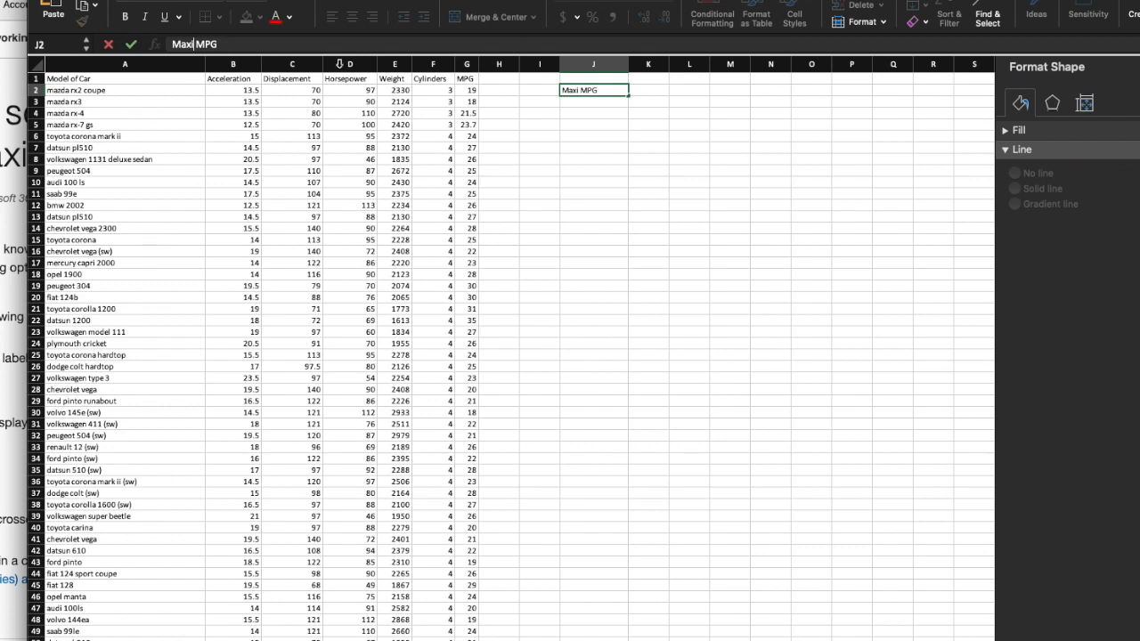
left_click(588, 102)
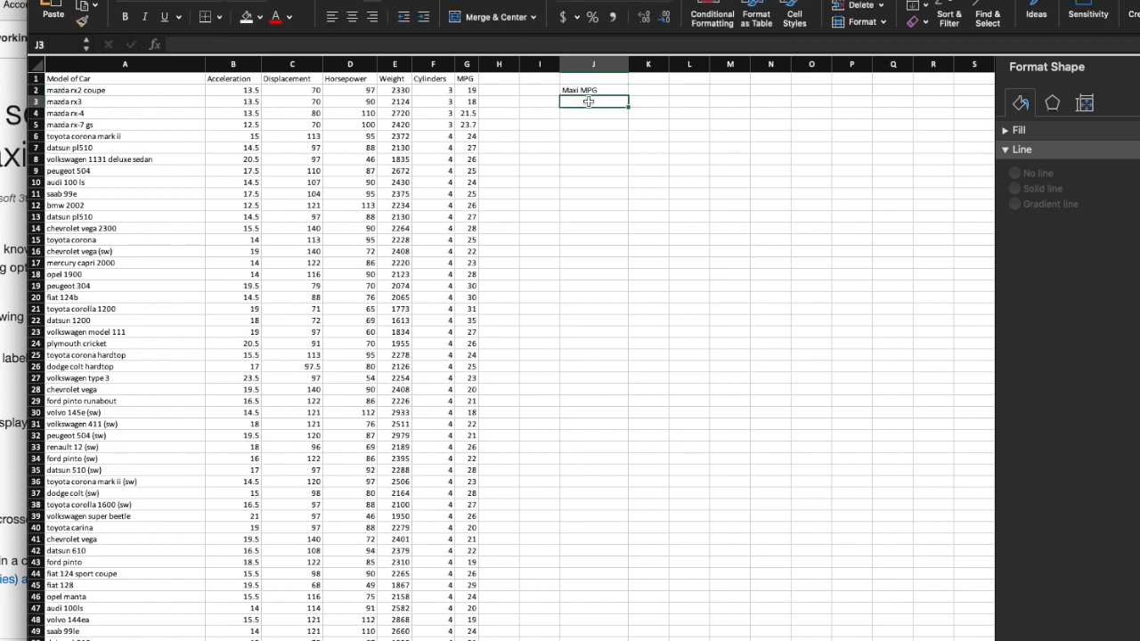
Change the label in J2 to "Max MPG" and add the label "Min MPG" in J3
left_click(601, 90)
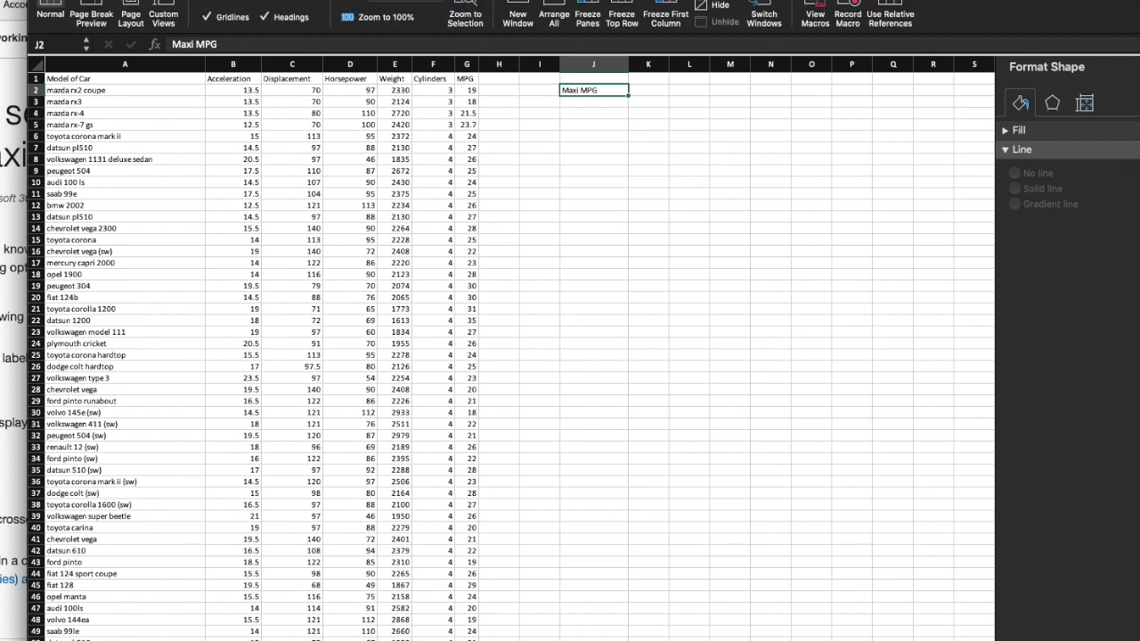
left_click(440, 3)
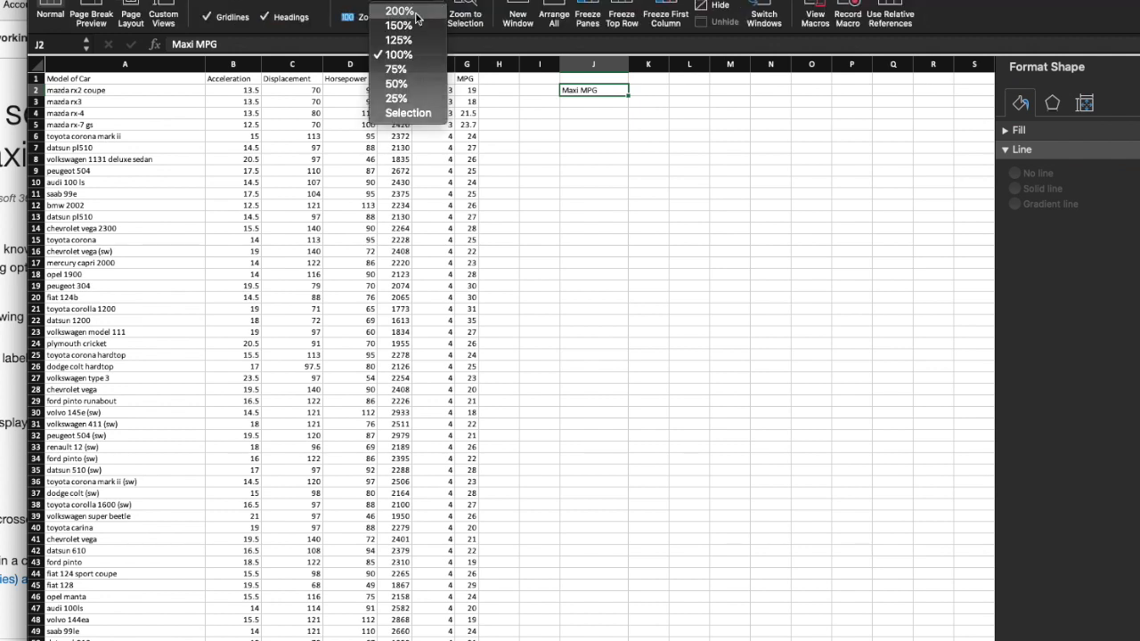
left_click(416, 13)
double_click(808, 125)
key("BackSpace")
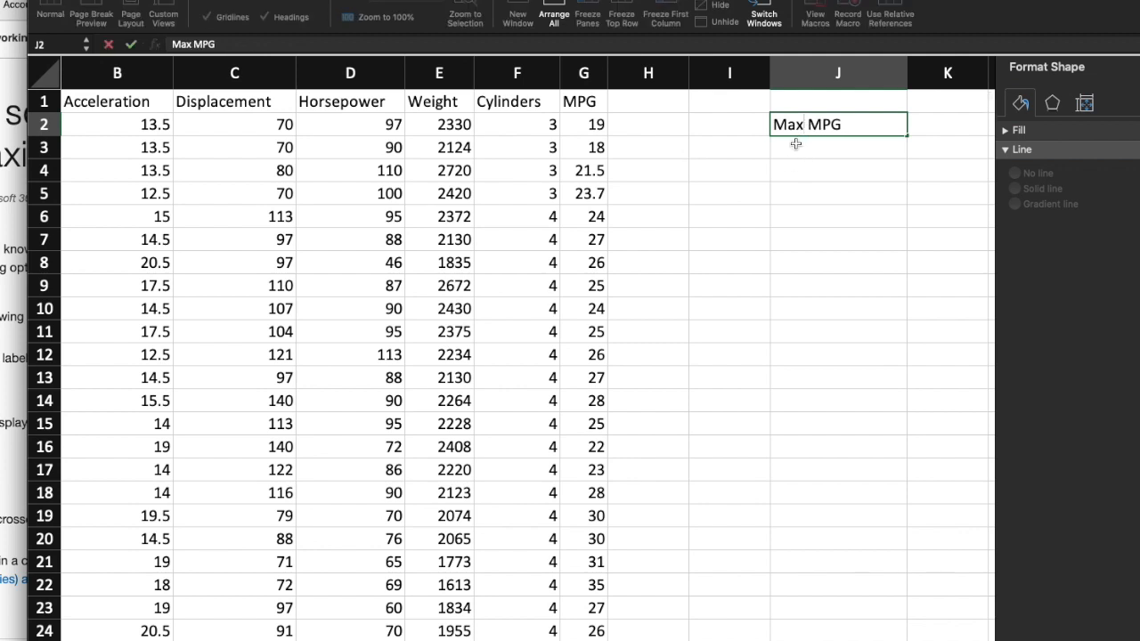
key("Return")
type("Min MPG")
left_click(839, 184)
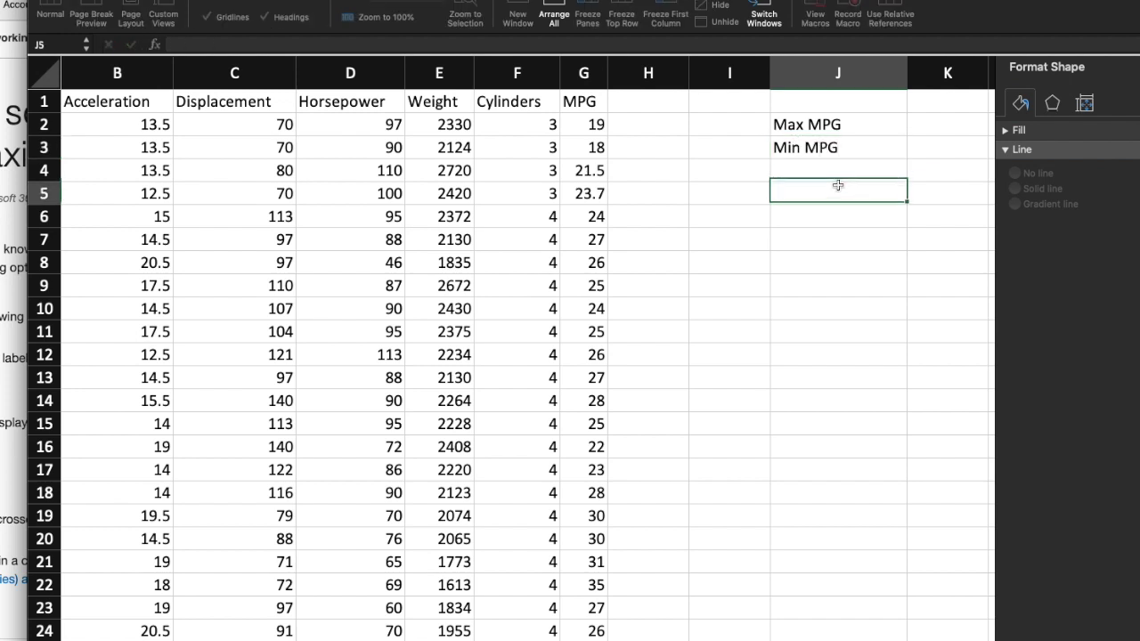
Calculate the maximum fuel economy in K2 with the formula =MAX(G2:G393)
left_click(844, 126)
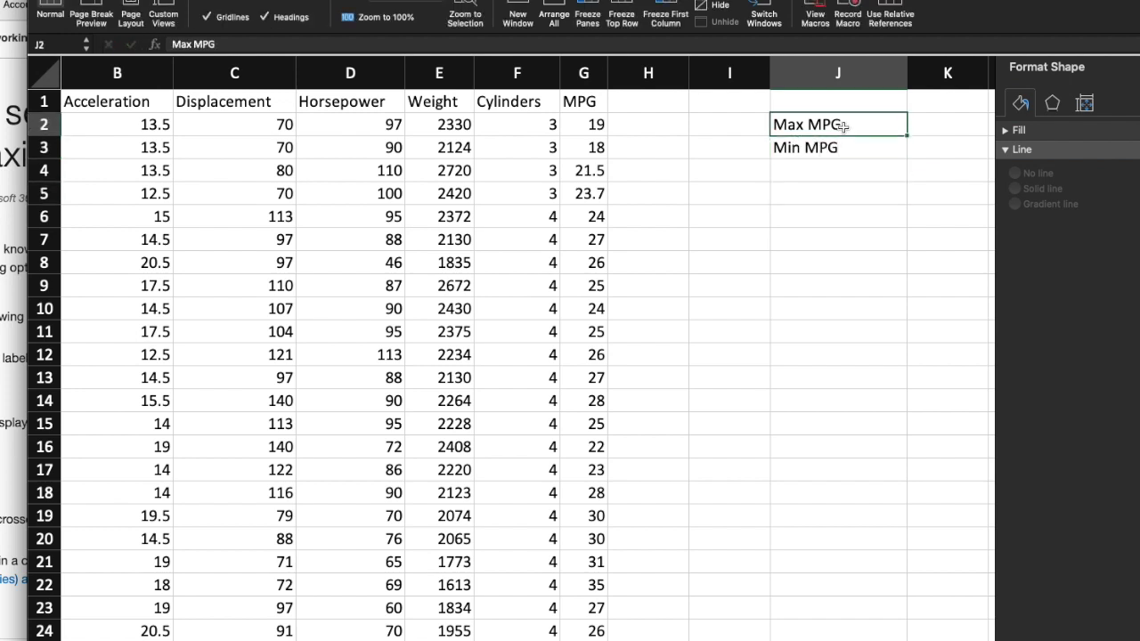
left_click(923, 123)
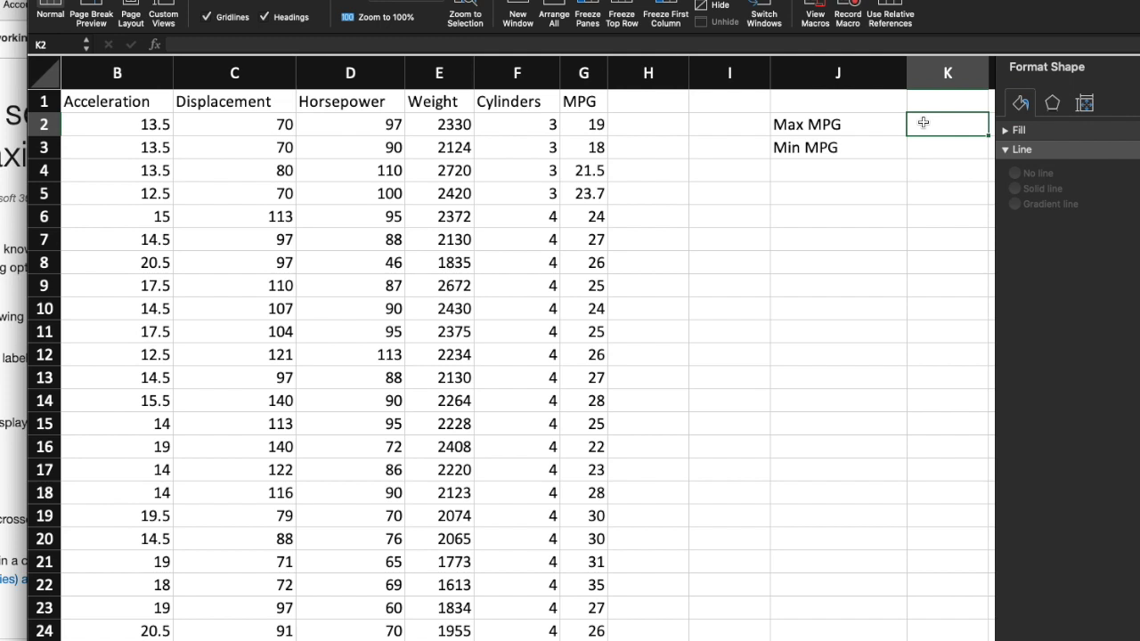
type("=")
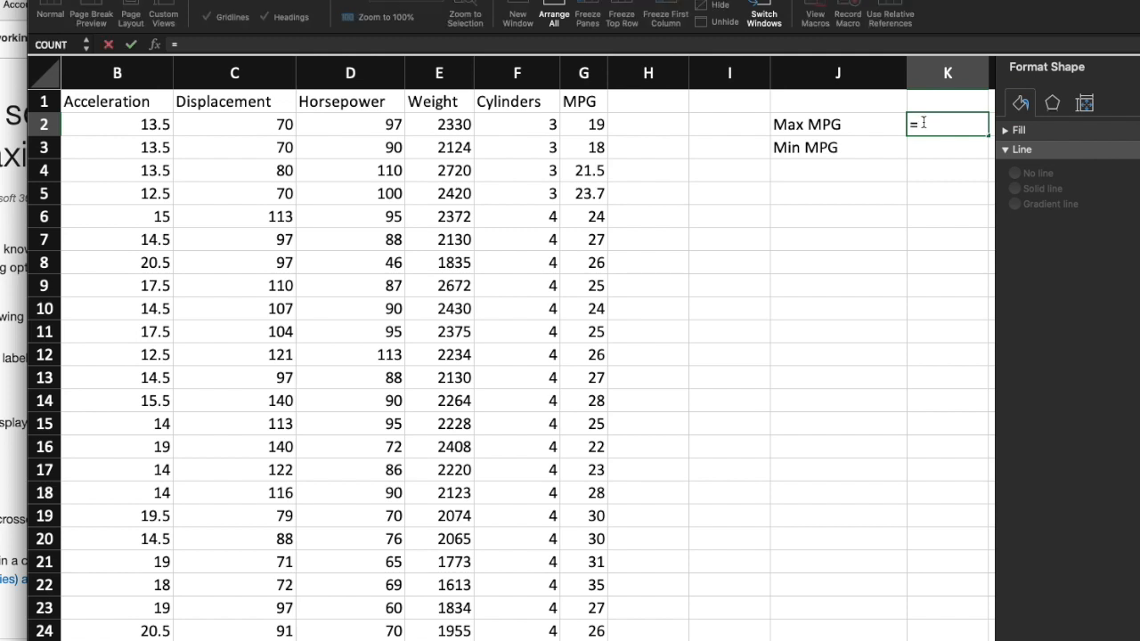
type("max")
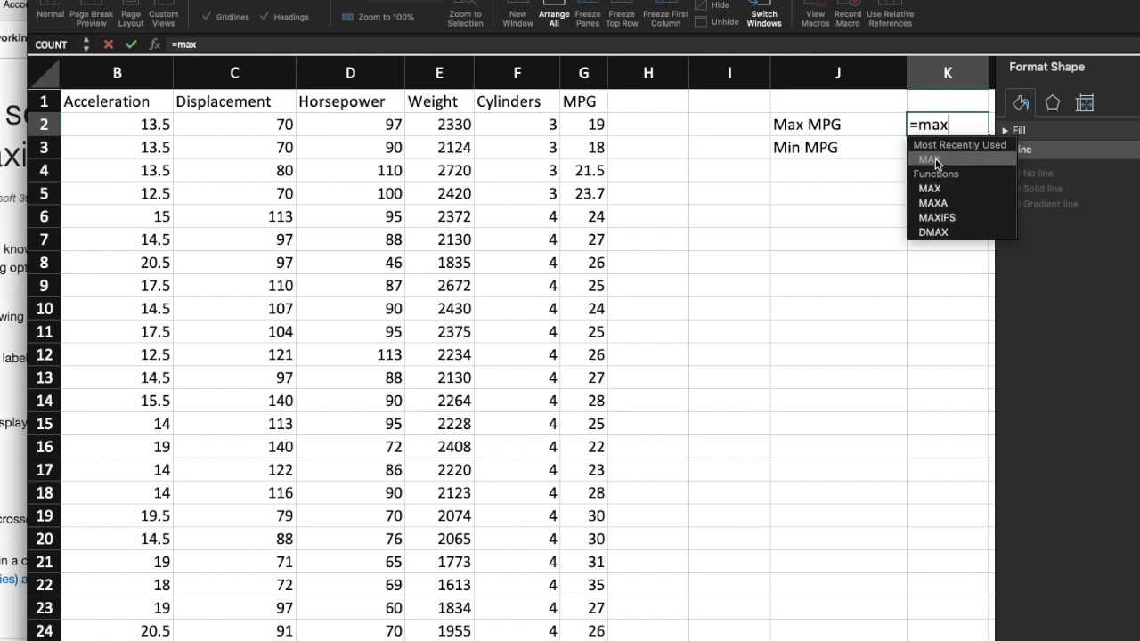
double_click(937, 164)
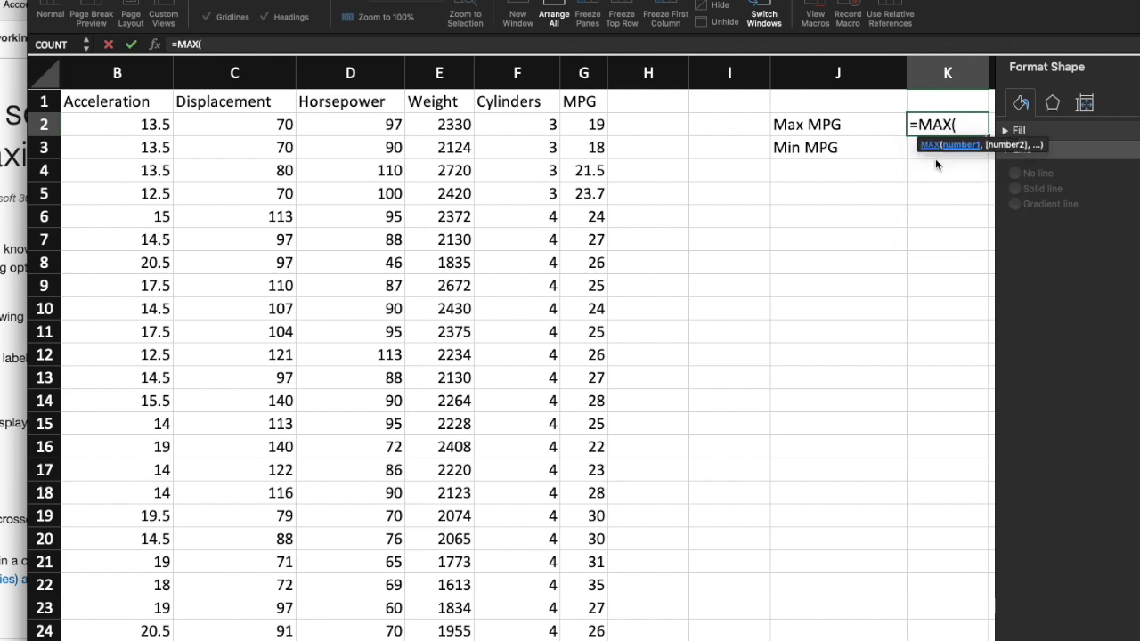
left_click(592, 127)
scroll(659, 185, "down", 5)
scroll(659, 184, "down", 20)
scroll(659, 184, "down", 20)
scroll(659, 184, "down", 9)
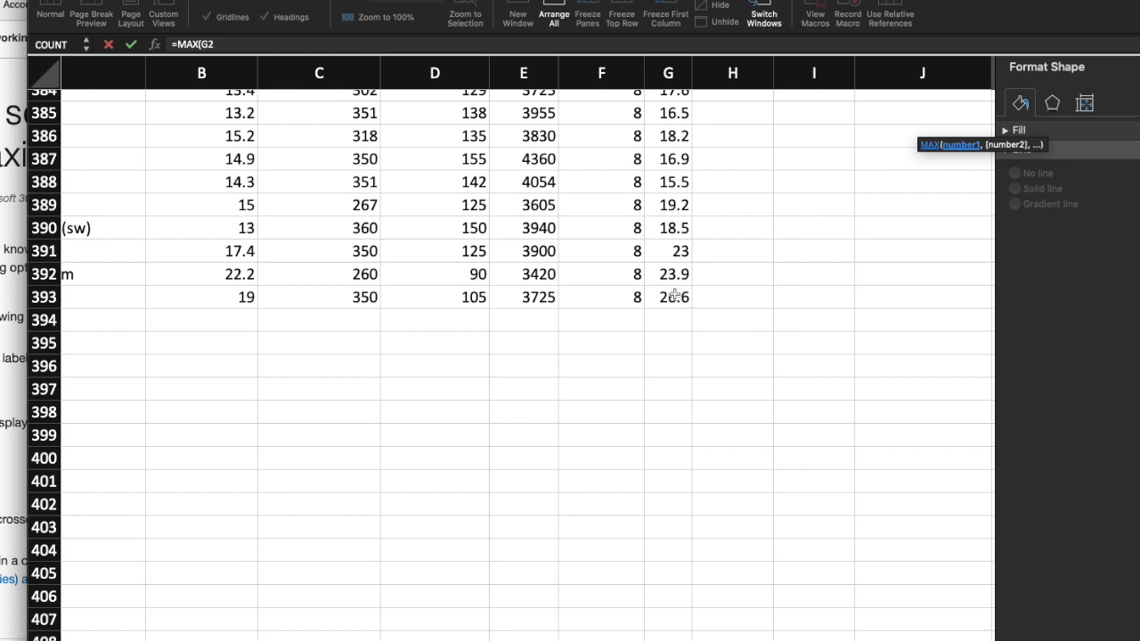
left_click(675, 299, "shift")
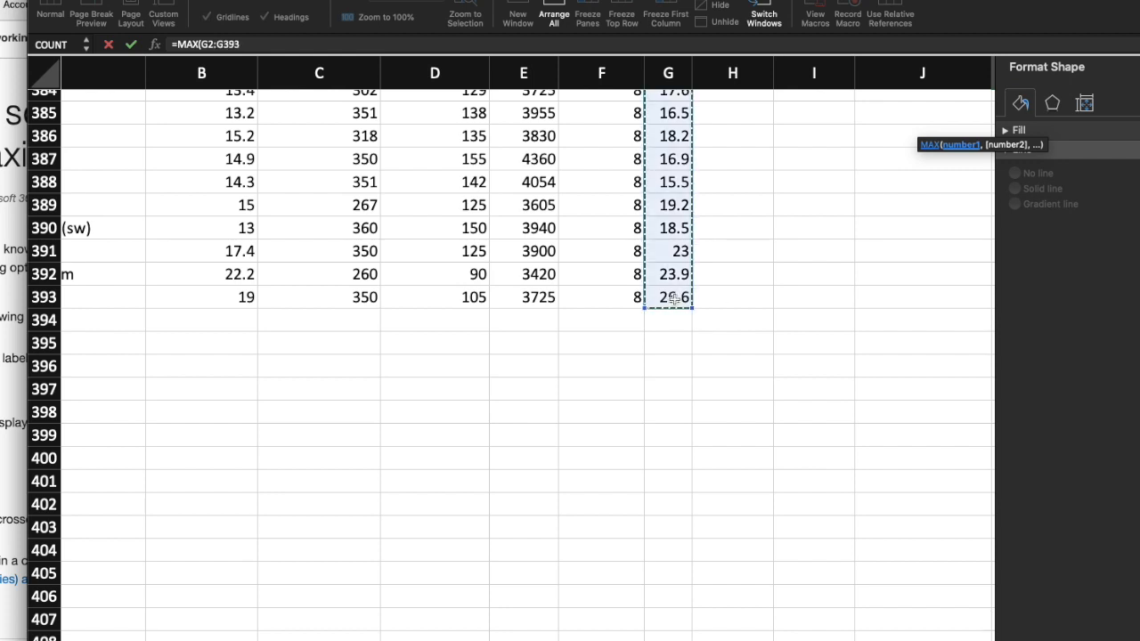
left_click(253, 44)
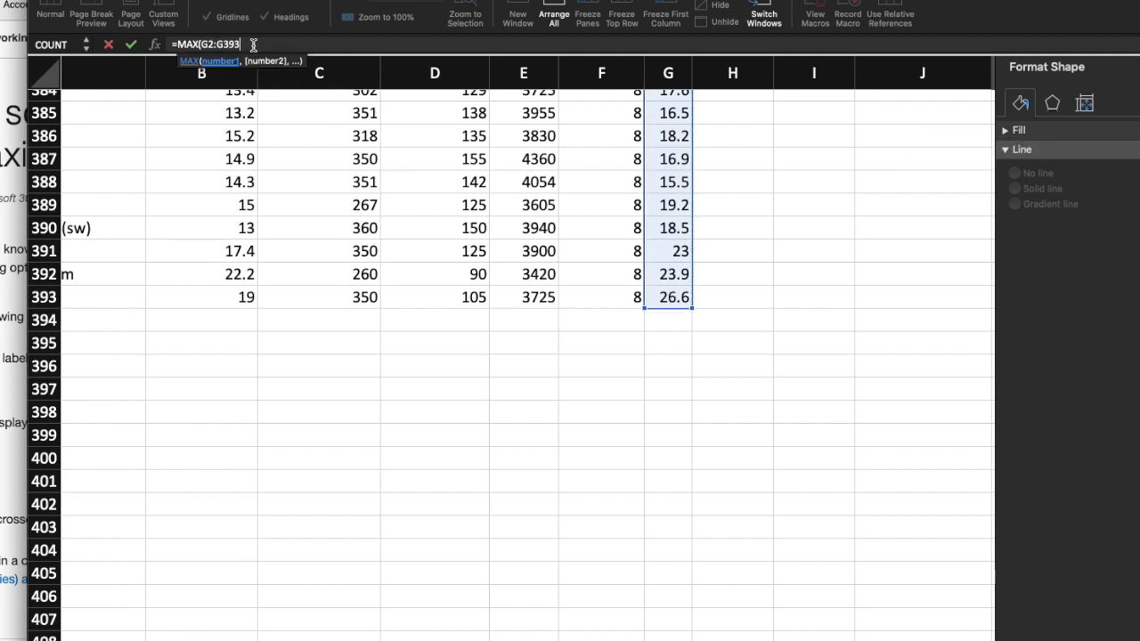
type(")")
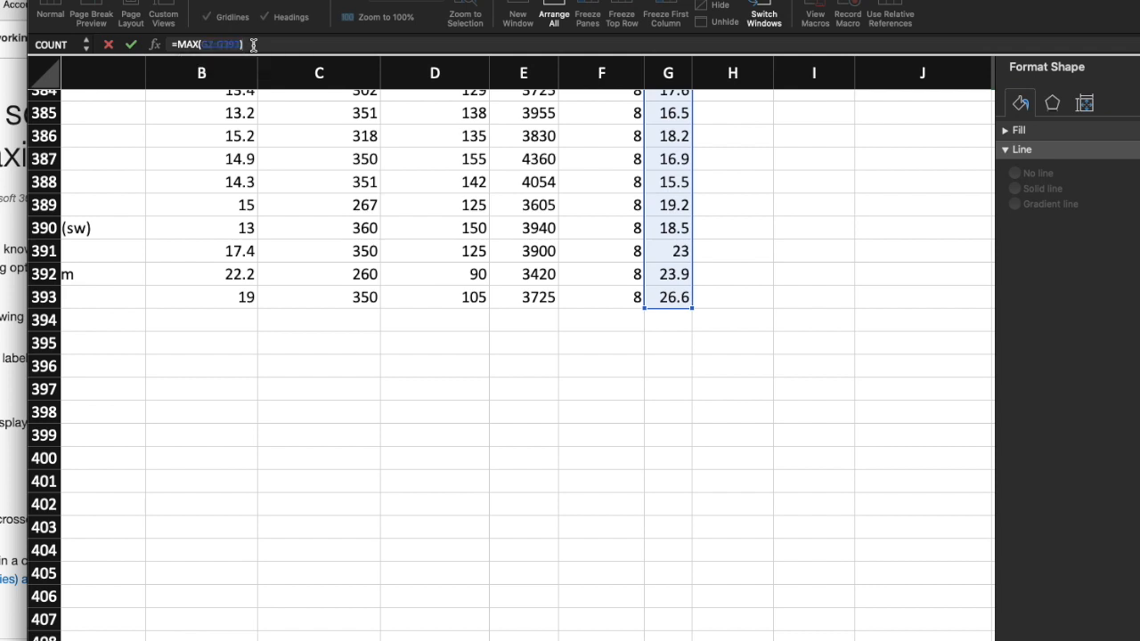
key("Return")
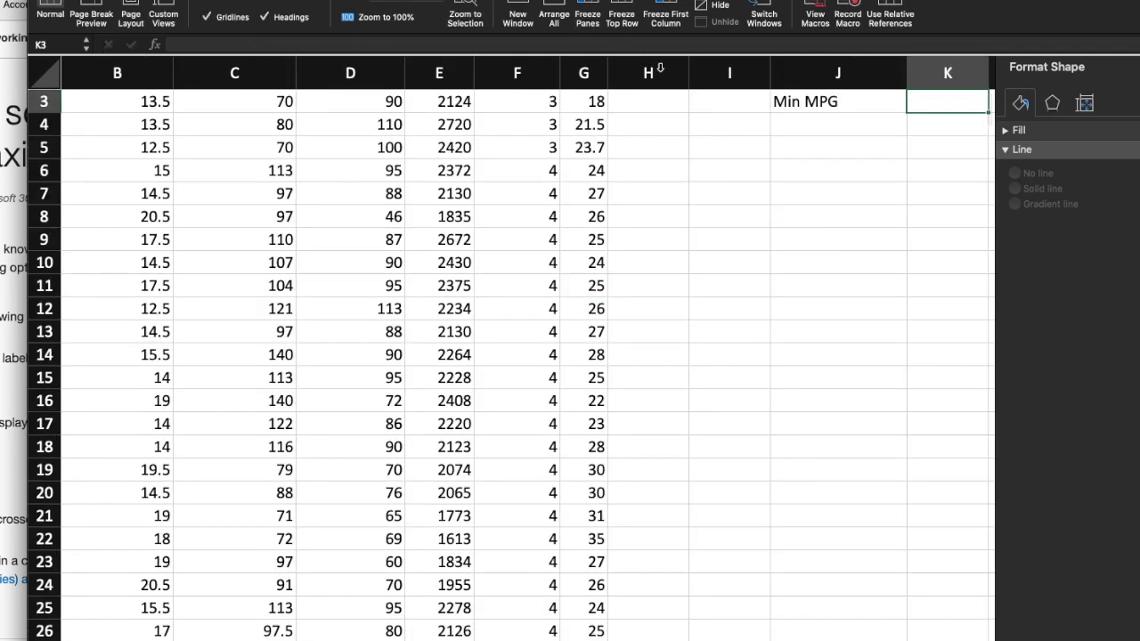
Copy the maximum MPG formula from K2 into K3
scroll(686, 153, "up", 1)
scroll(686, 153, "up", 1)
left_click(959, 126)
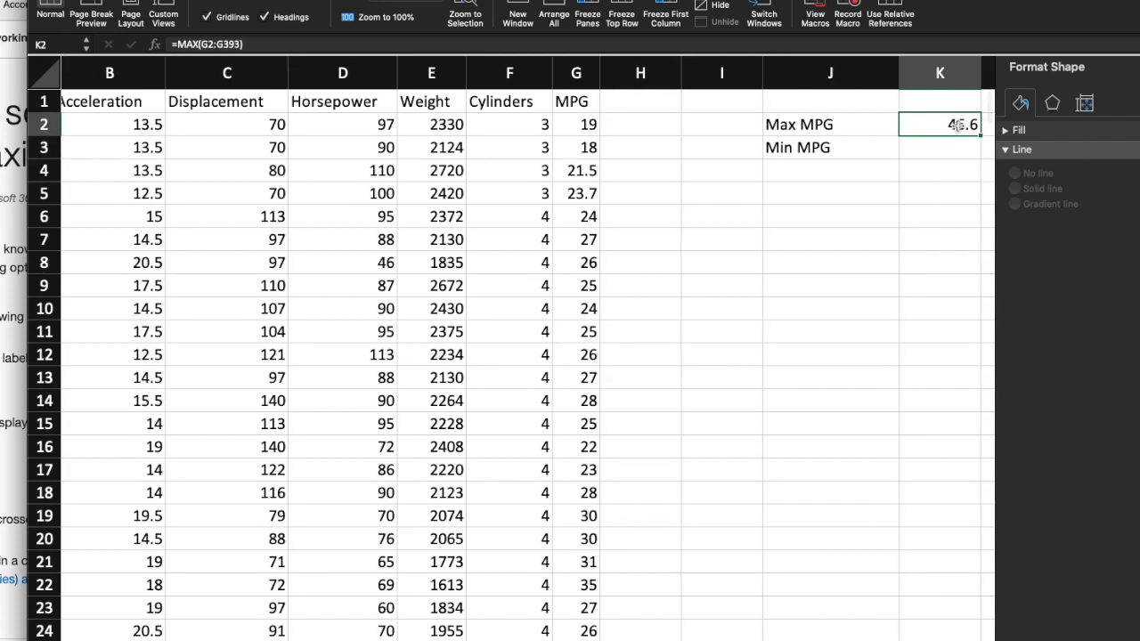
scroll(957, 125, "right", 3)
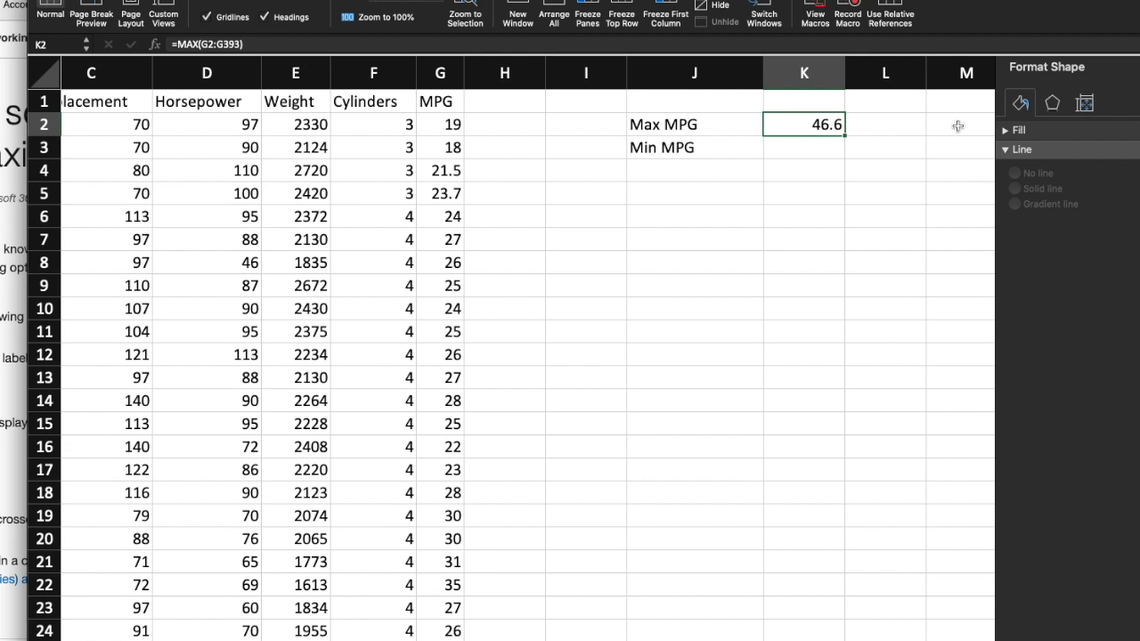
left_click(819, 151)
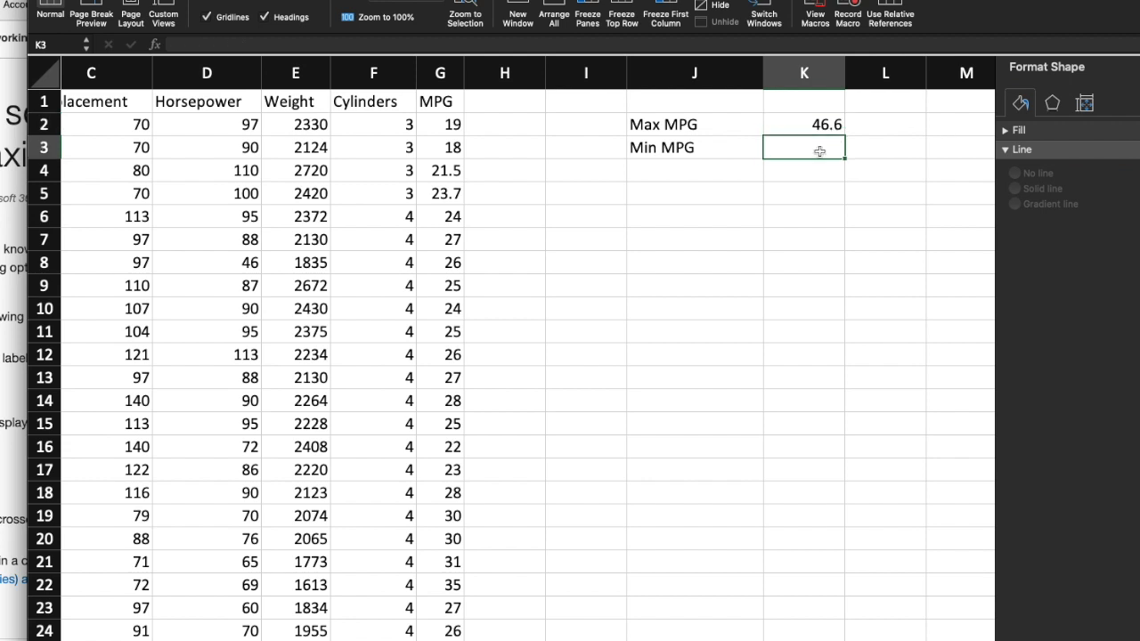
left_click(817, 125)
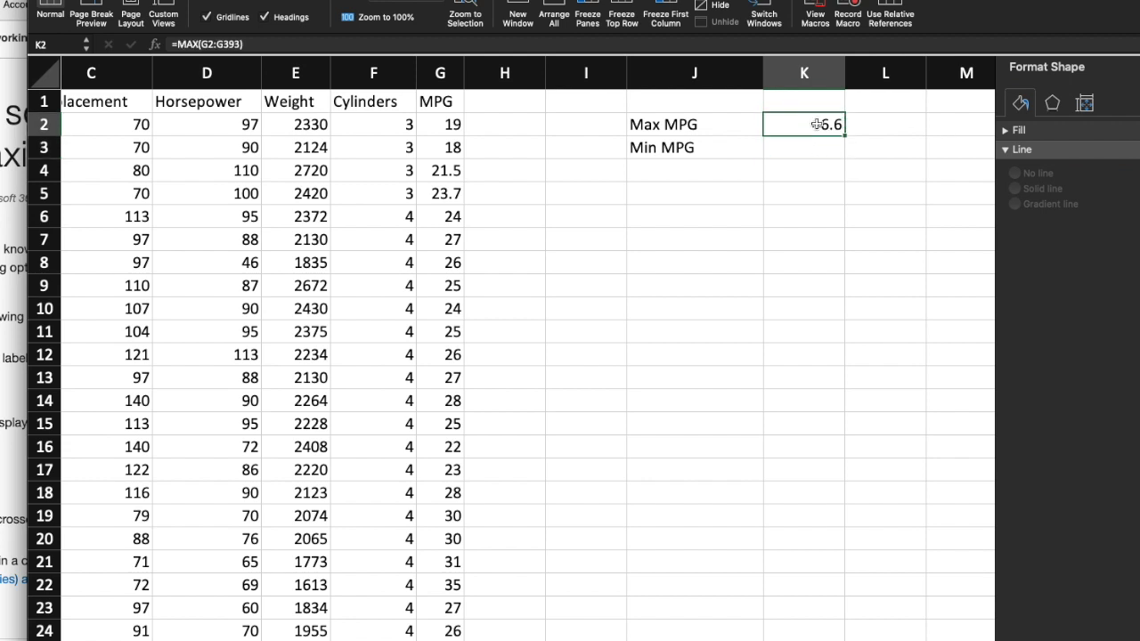
left_click(811, 143)
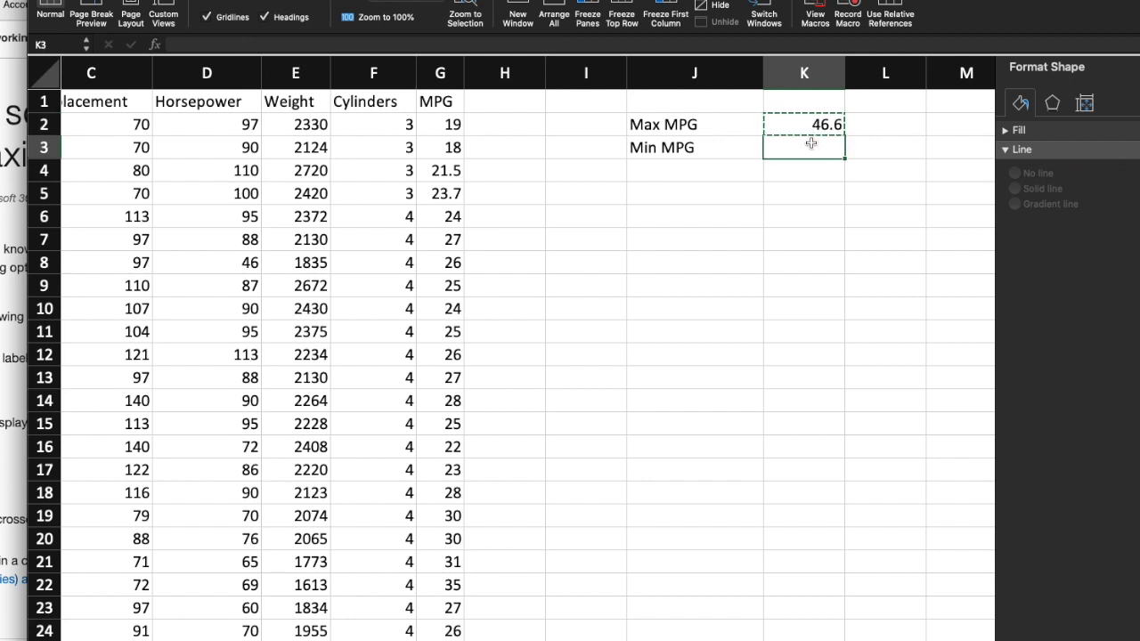
type("46.6")
left_click(811, 186)
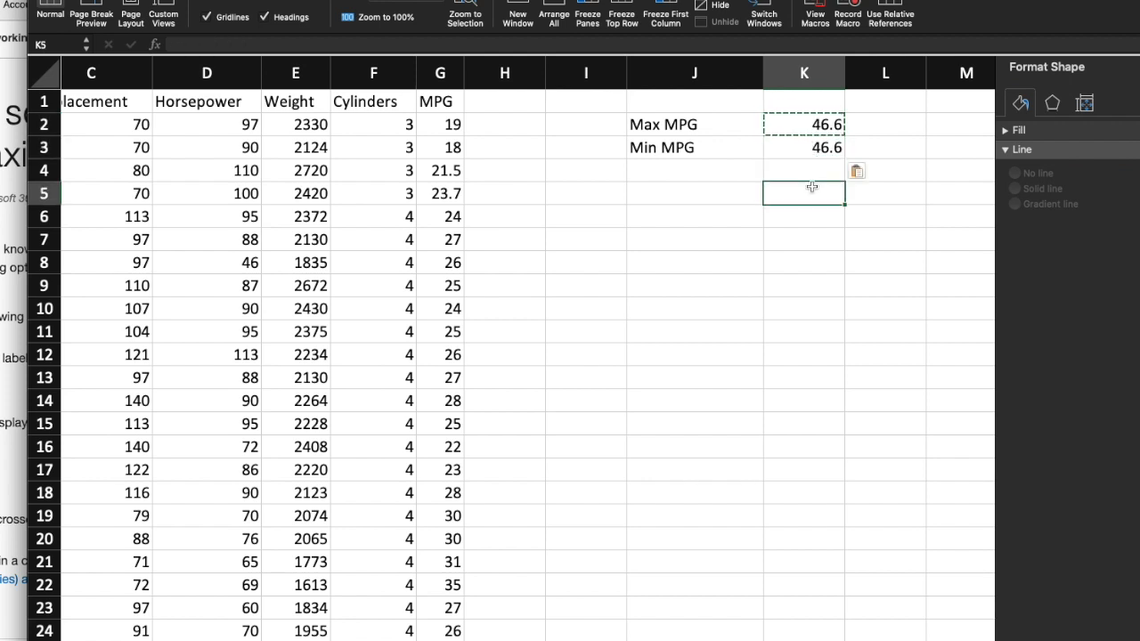
Compare the cell ranges in the K2 and K3 formulas with the start of the MPG data in G2
left_click(819, 149)
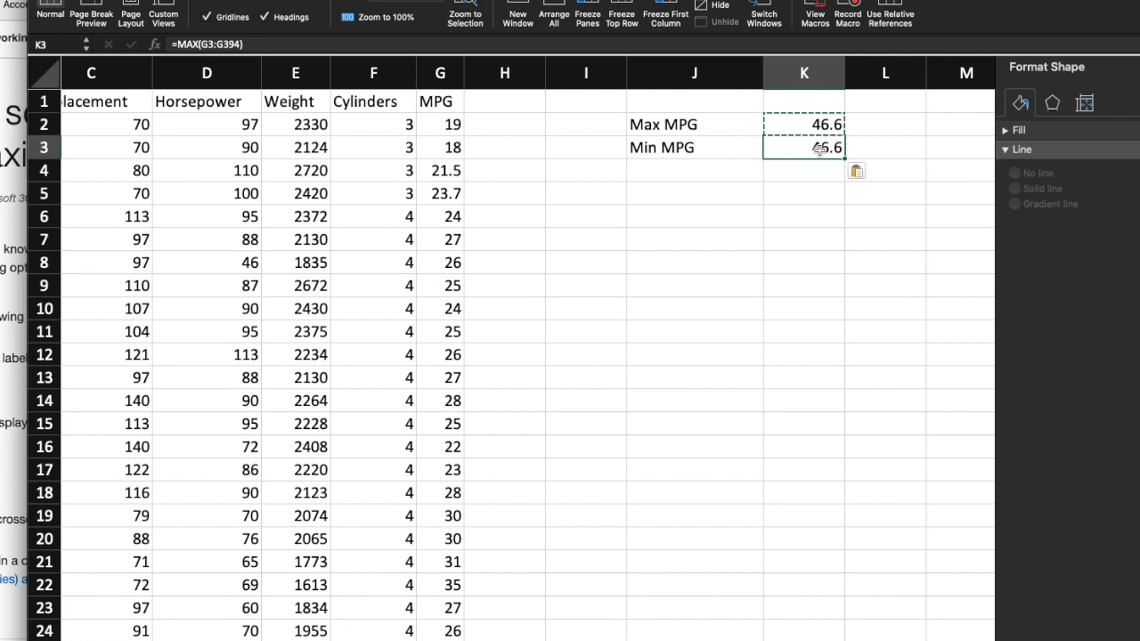
left_click(816, 124)
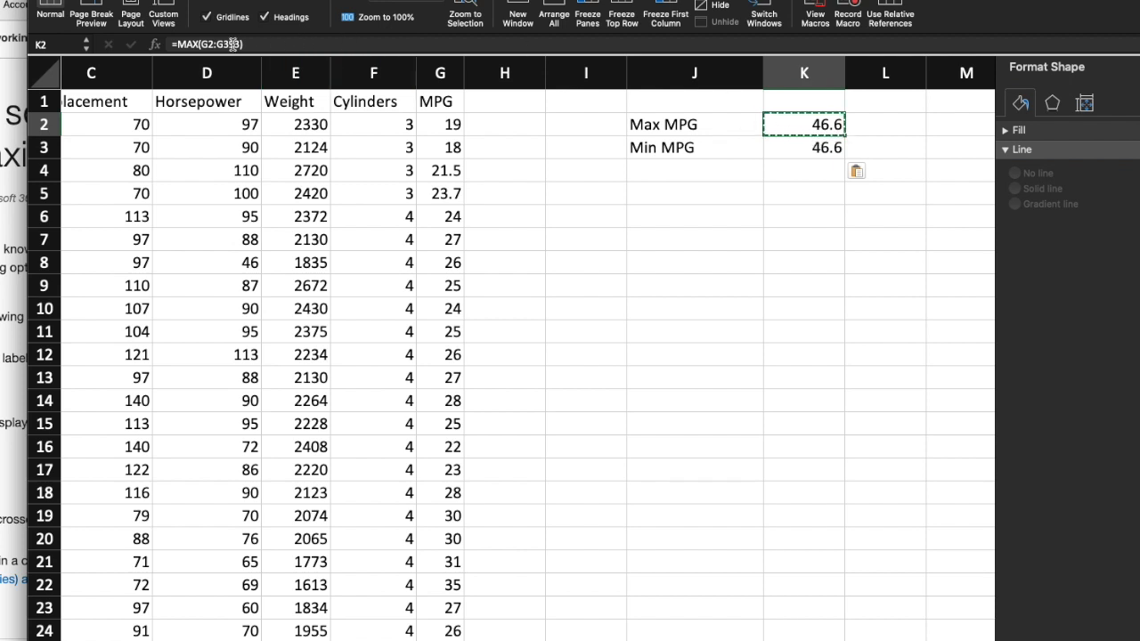
left_click(817, 148)
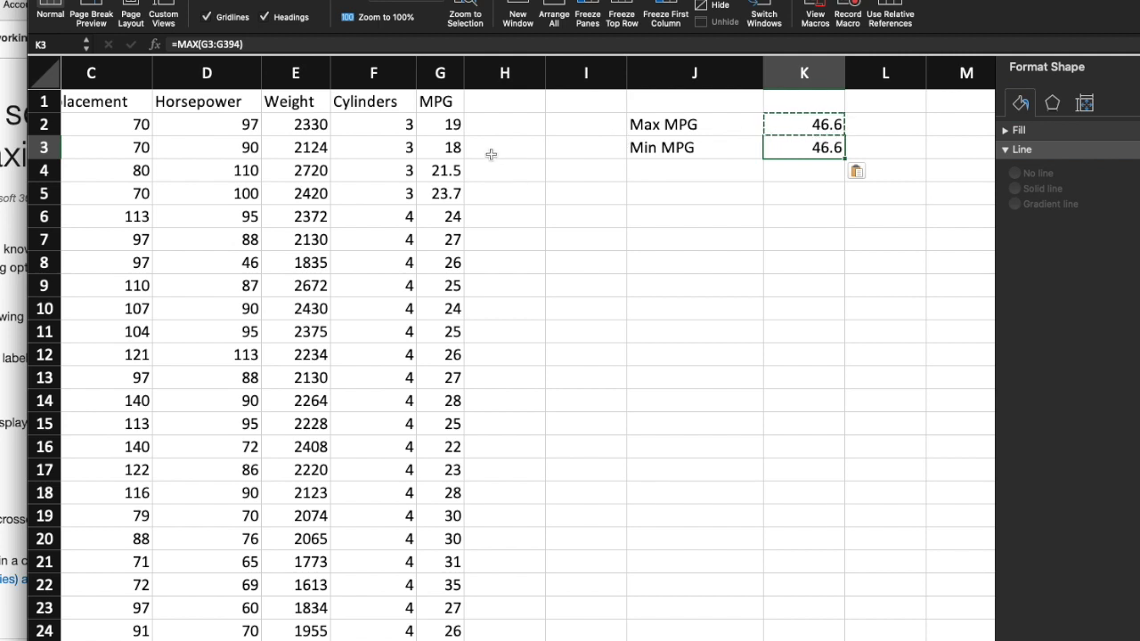
left_click(802, 125)
left_click(453, 125)
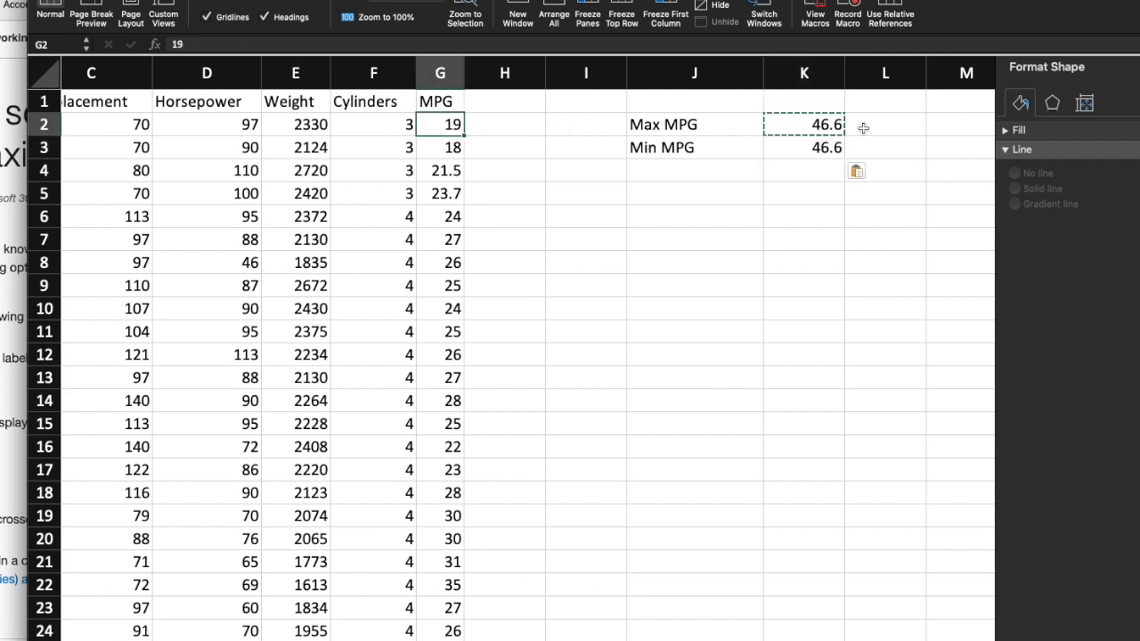
left_click(824, 148)
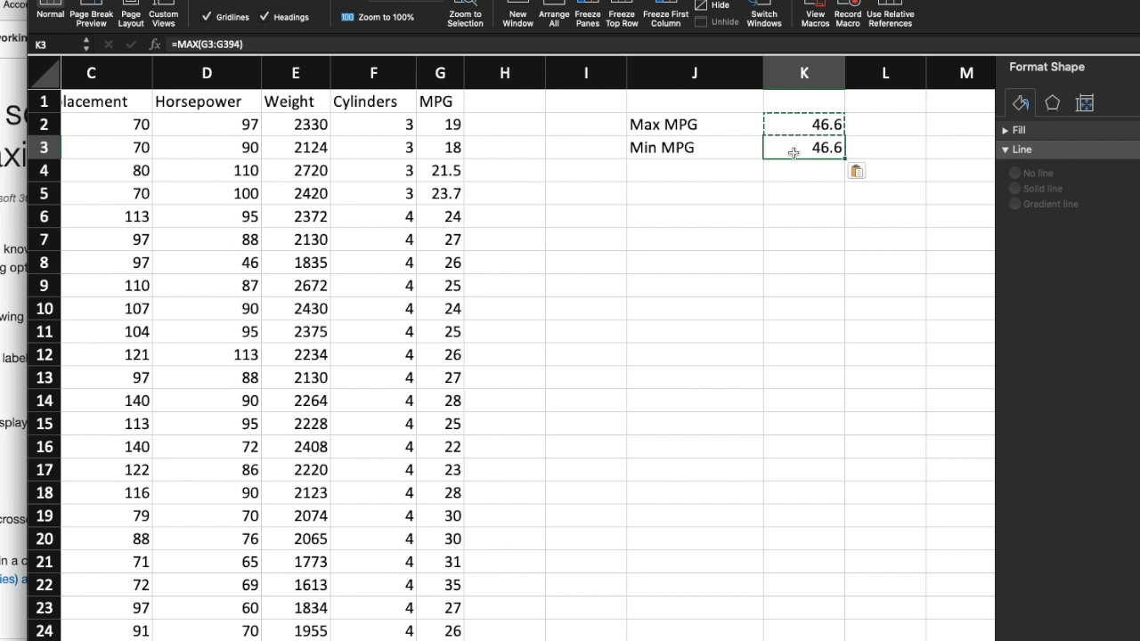
Make the range in K2 absolute so the formula reads =MAX($G$2:$G$393)
left_click(793, 126)
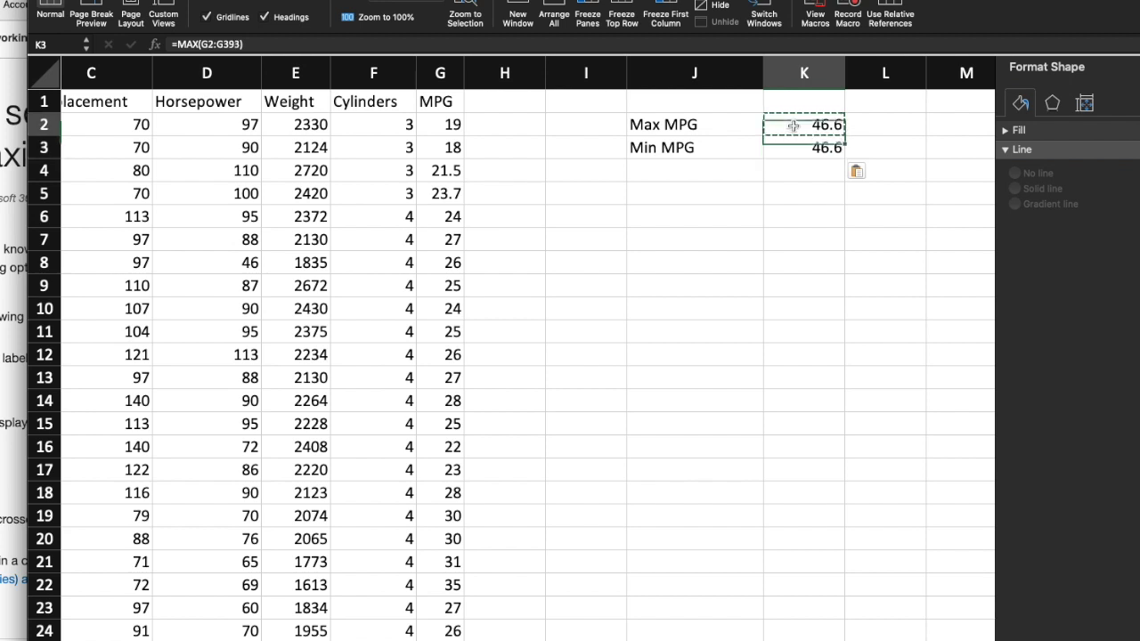
left_click(200, 44)
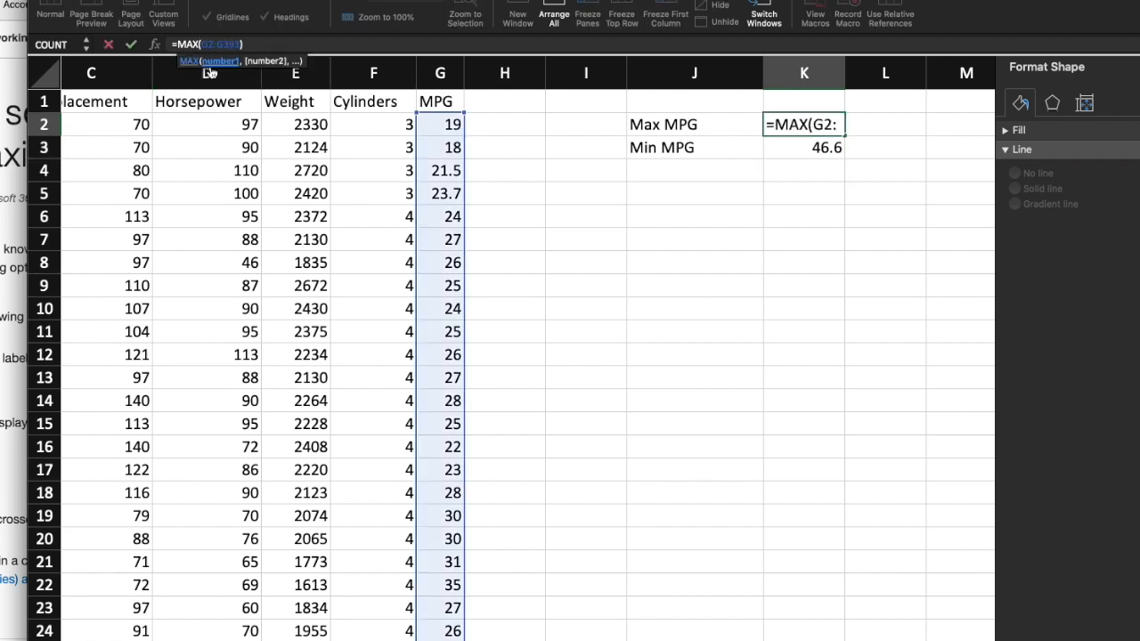
type("$")
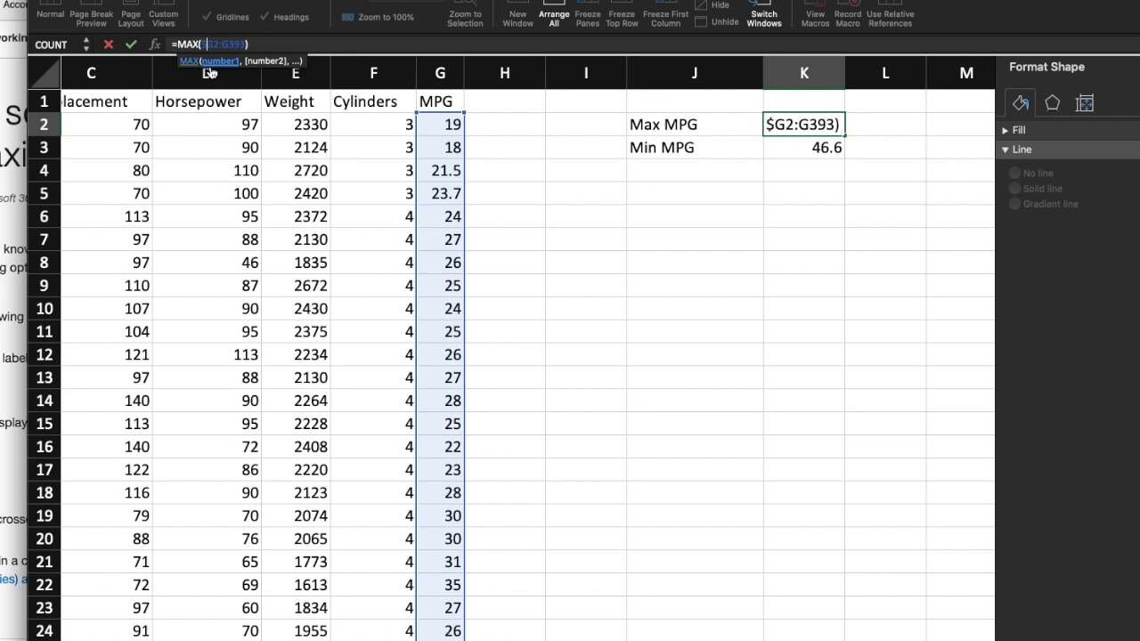
left_click(215, 43)
type("$")
left_click(228, 44)
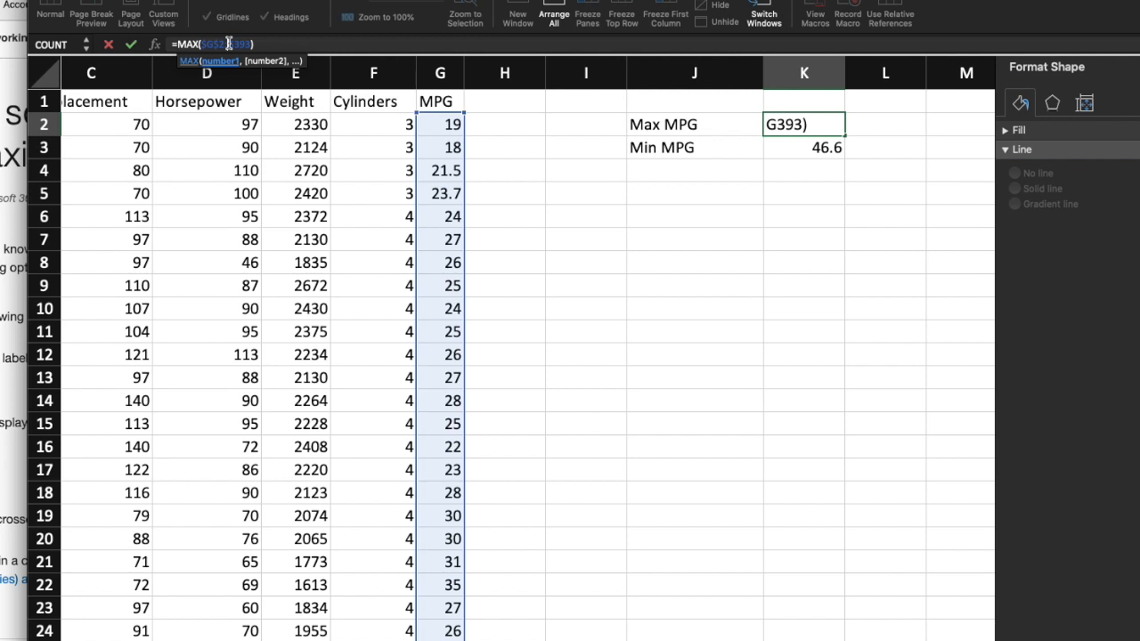
type("$G$")
key("Right")
type("$")
key("Return")
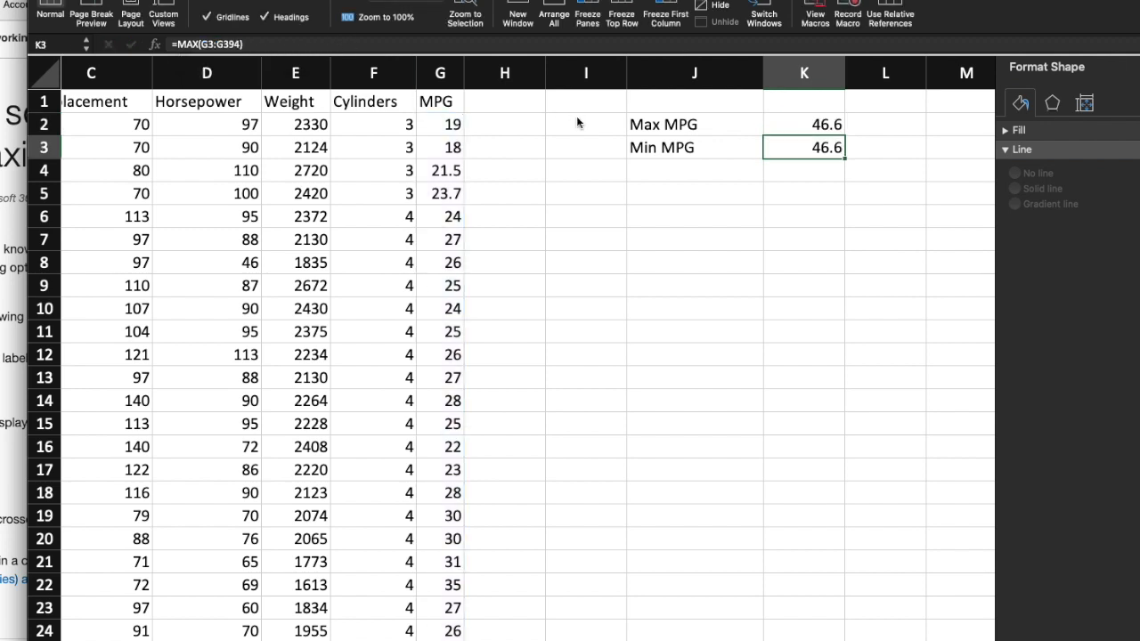
Copy the absolute-reference formula from K2 over the one in K3 and compare the two cells' formulas
left_click(825, 125)
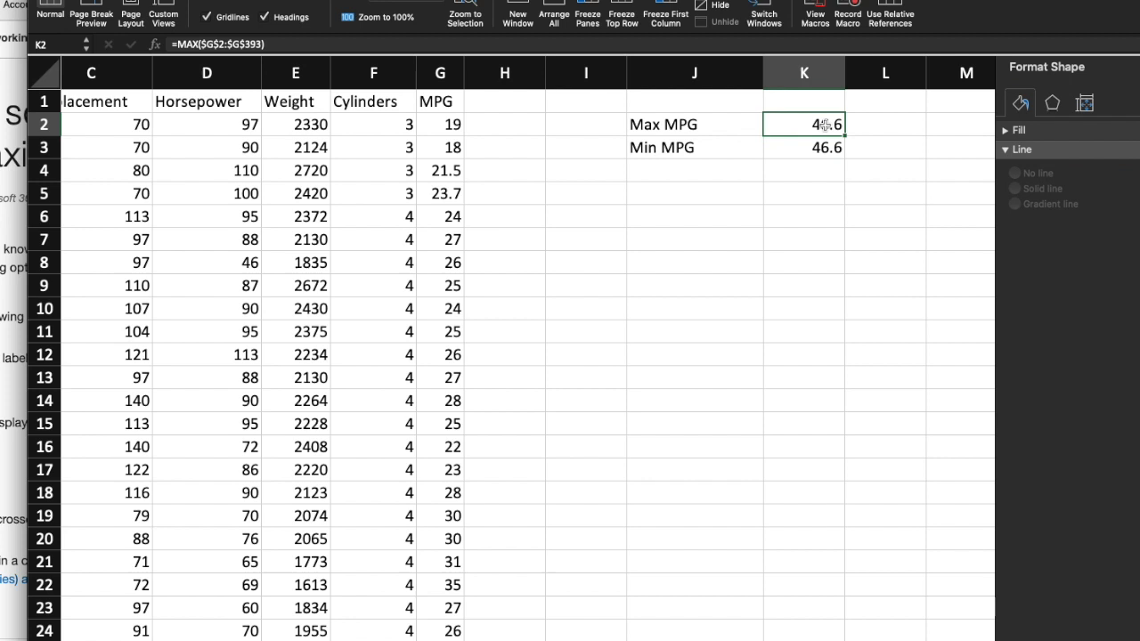
left_click(821, 146)
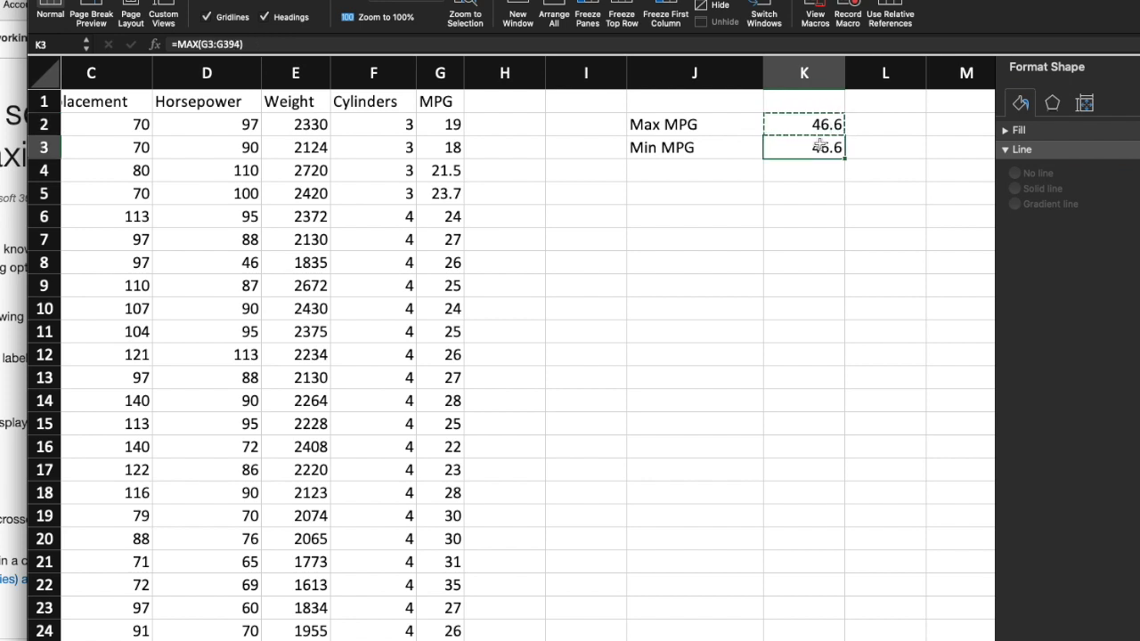
left_click(816, 214)
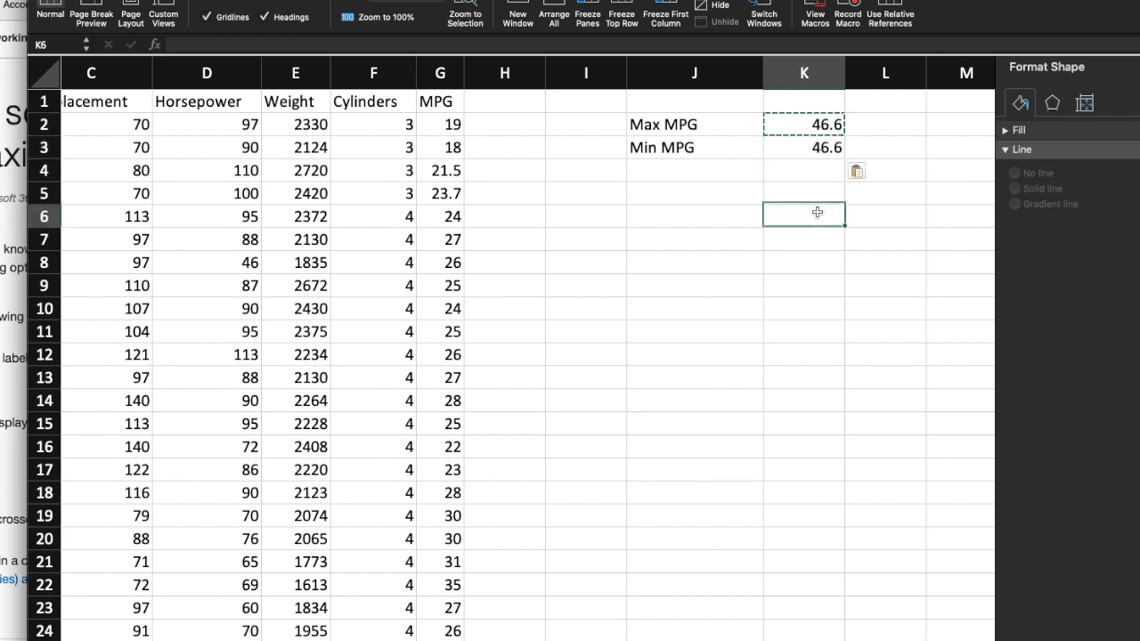
left_click(806, 149)
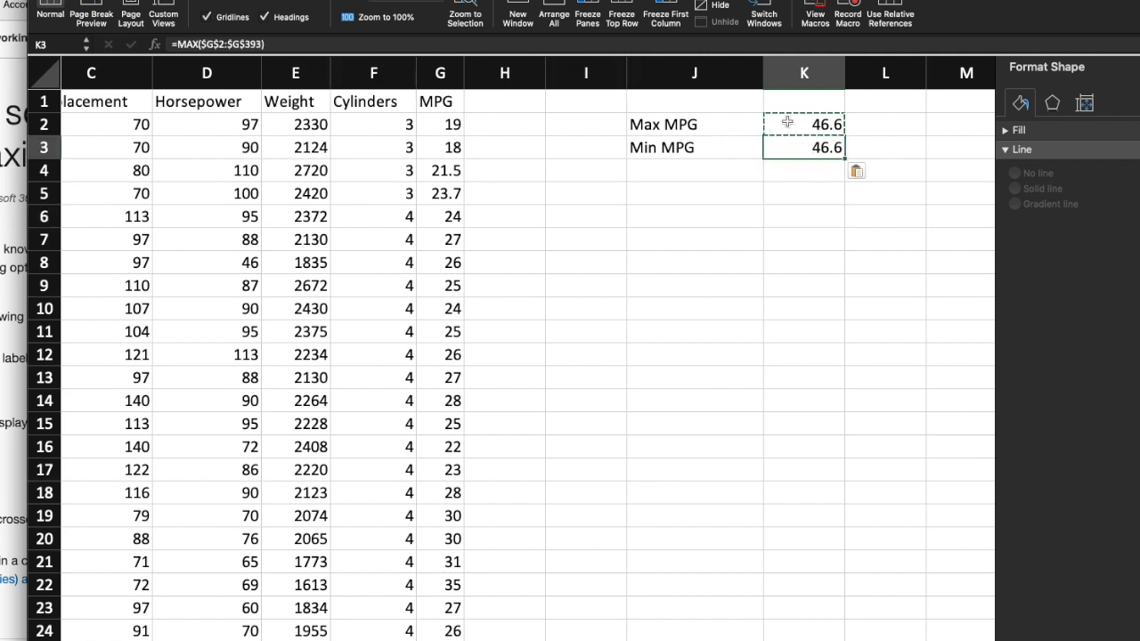
left_click(789, 124)
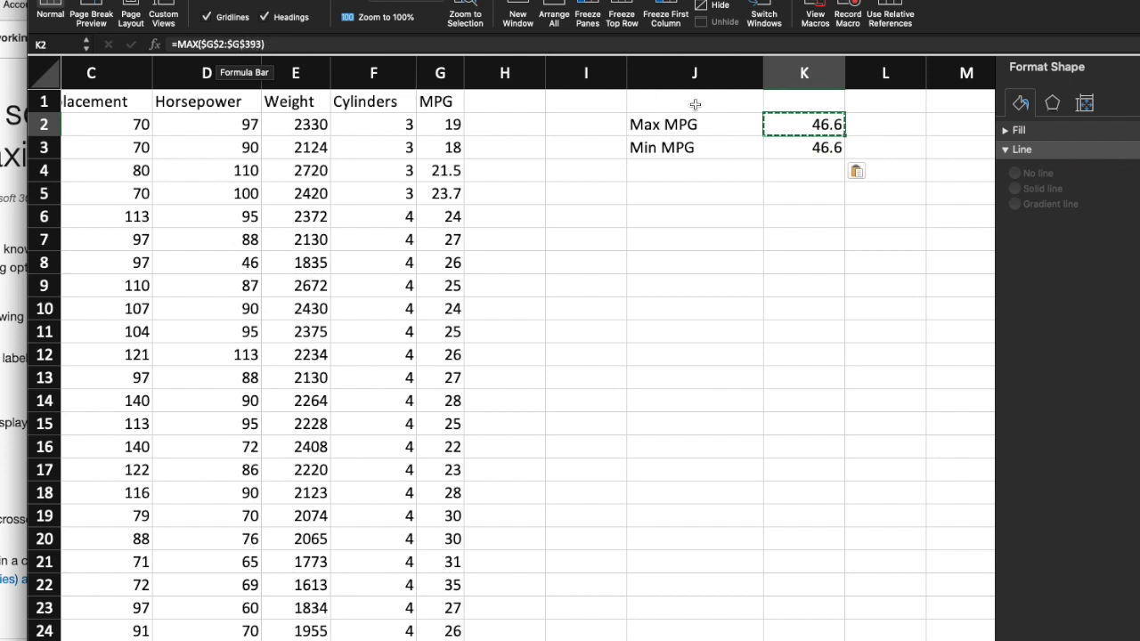
left_click(781, 147)
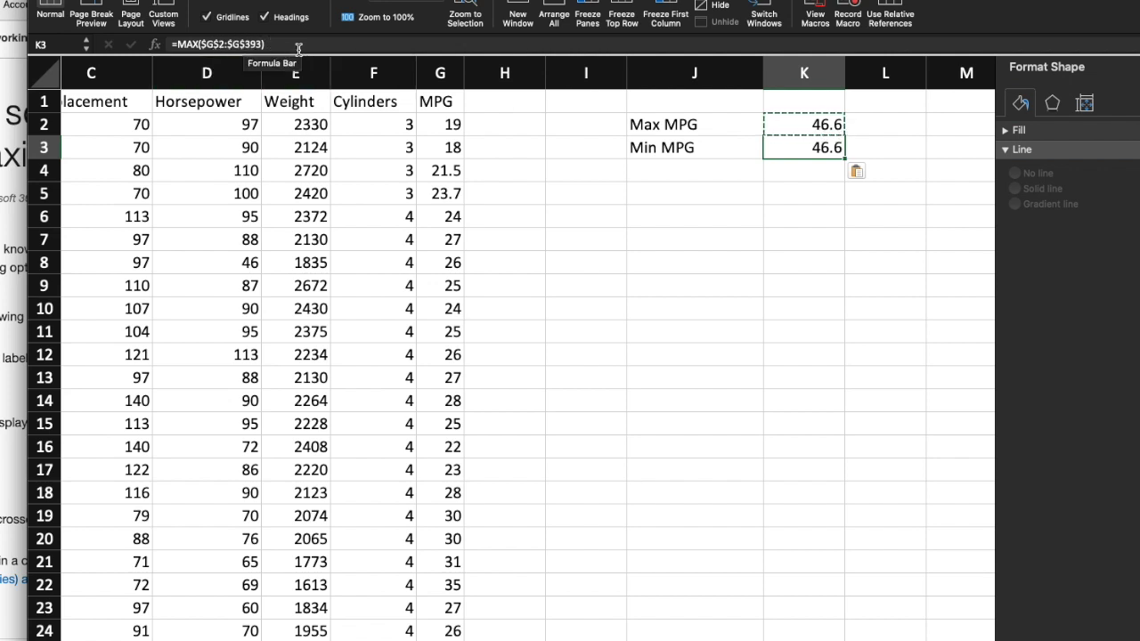
Change the function in K3 to MIN so the formula reads =MIN($G$2:$G$393)
double_click(799, 150)
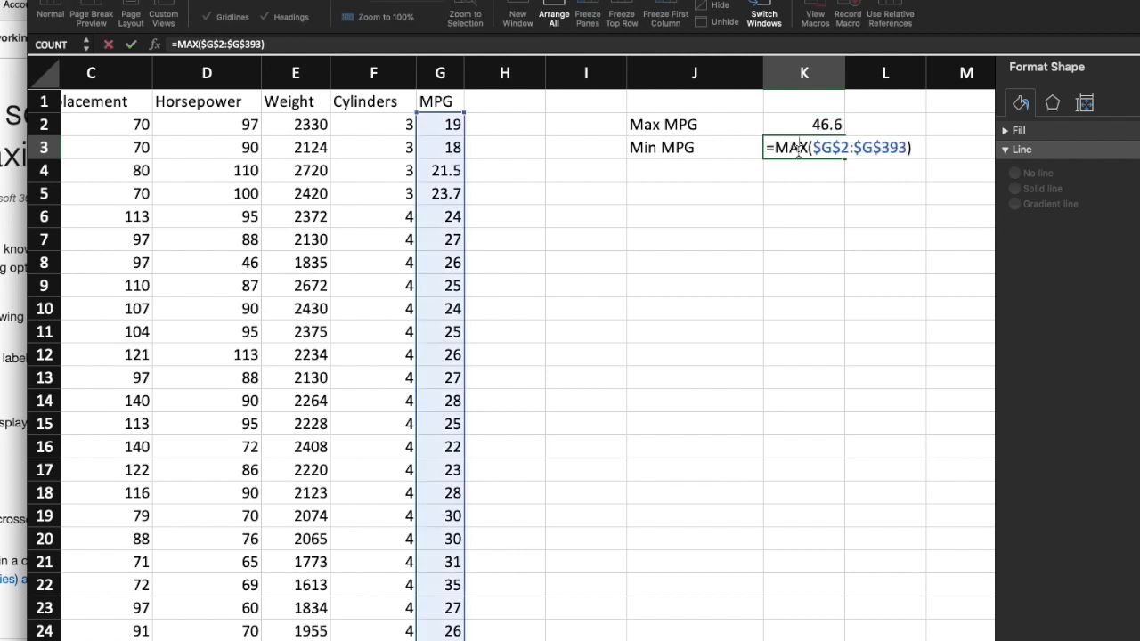
left_click(198, 43)
key("BackSpace")
key("BackSpace")
key("BackSpace")
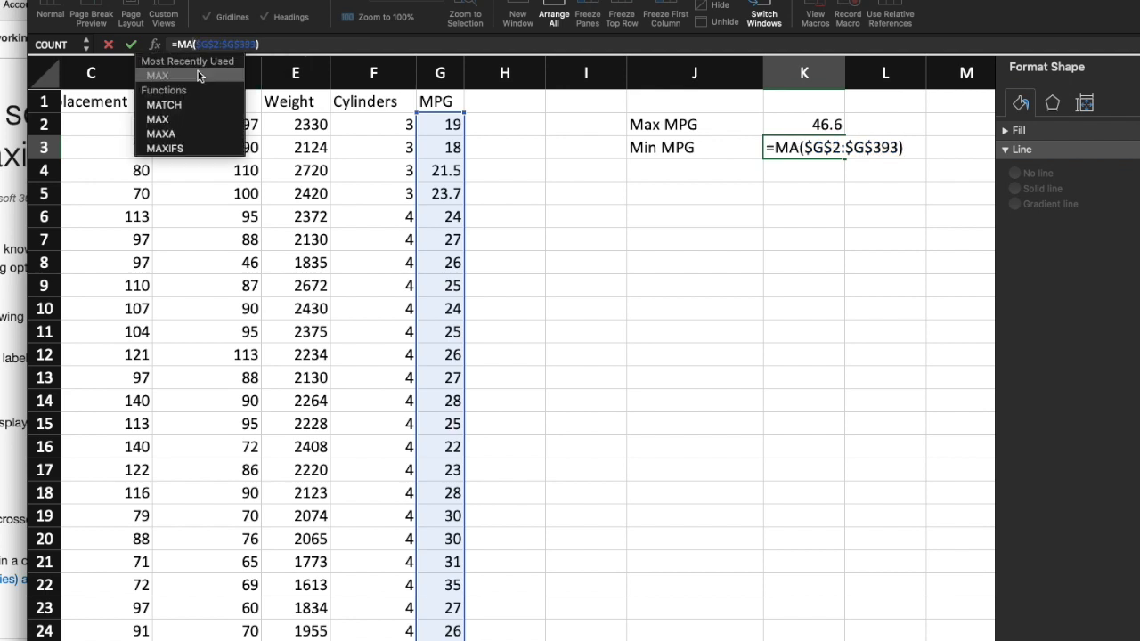
type("MIN")
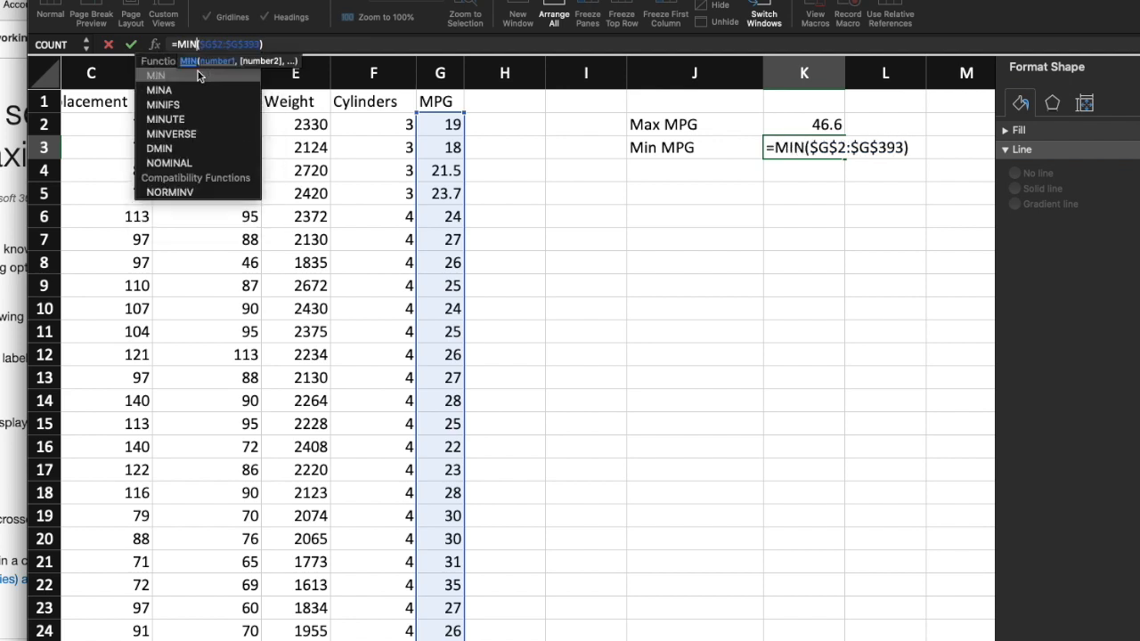
key("Return")
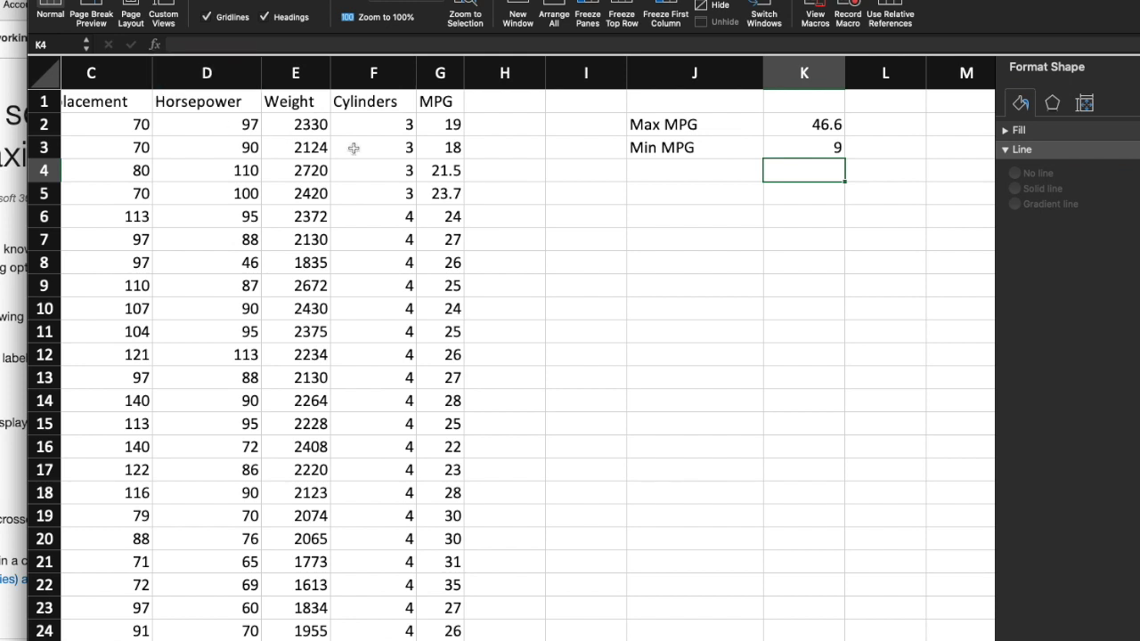
Consult the average MPG per cylinder count task in the lab PDF, then label cell J6 "Cylinders"
scroll(694, 195, "right", 10)
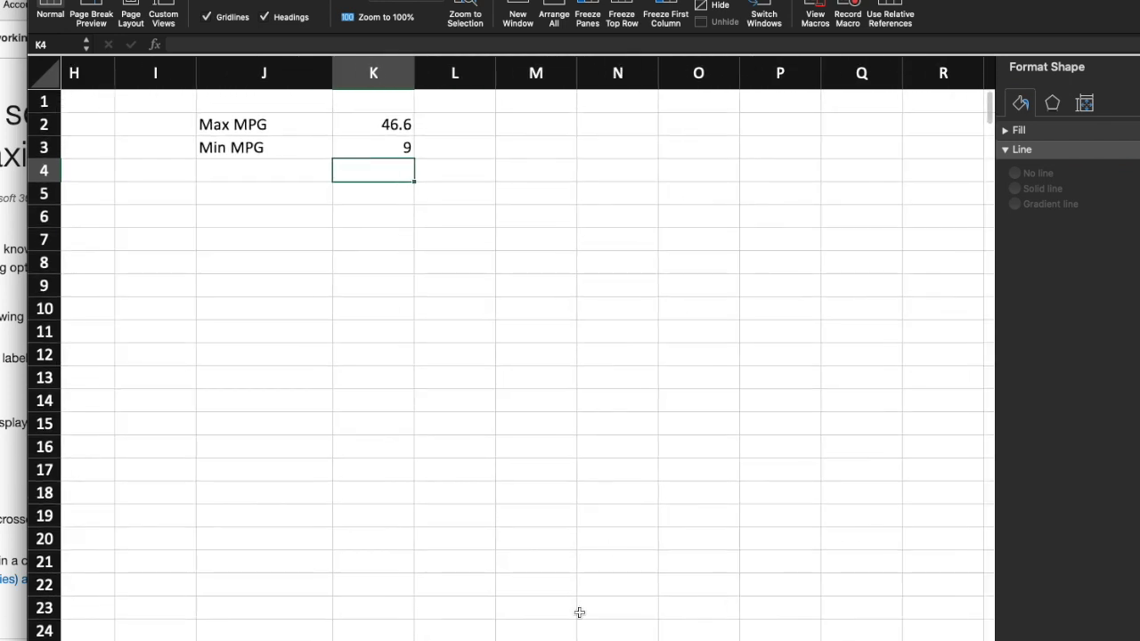
left_click(554, 638)
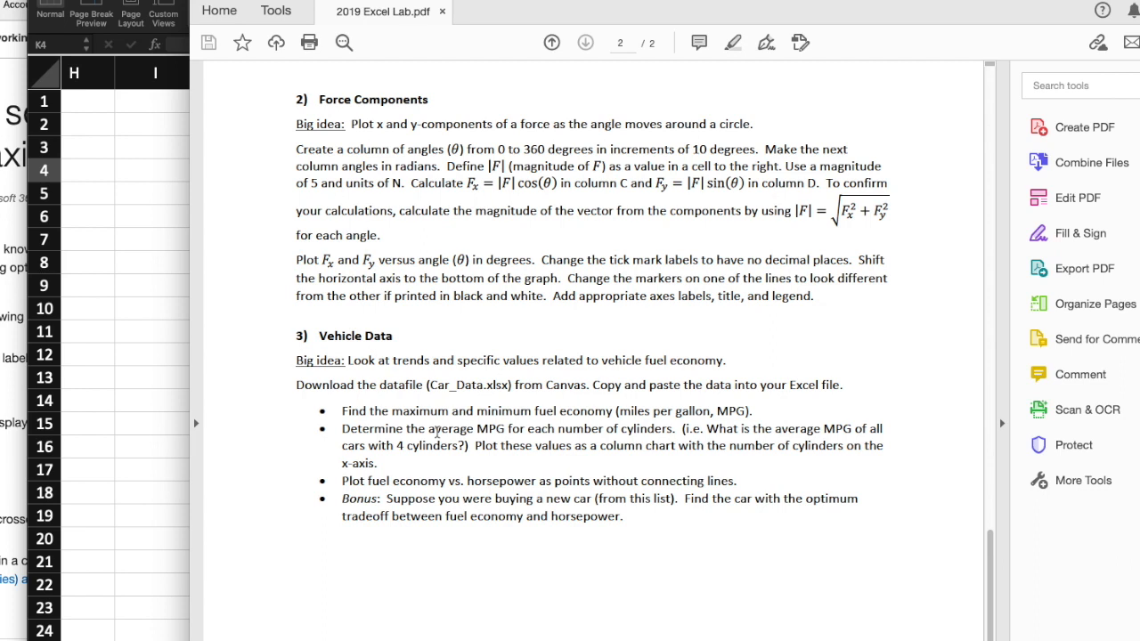
left_click(175, 324)
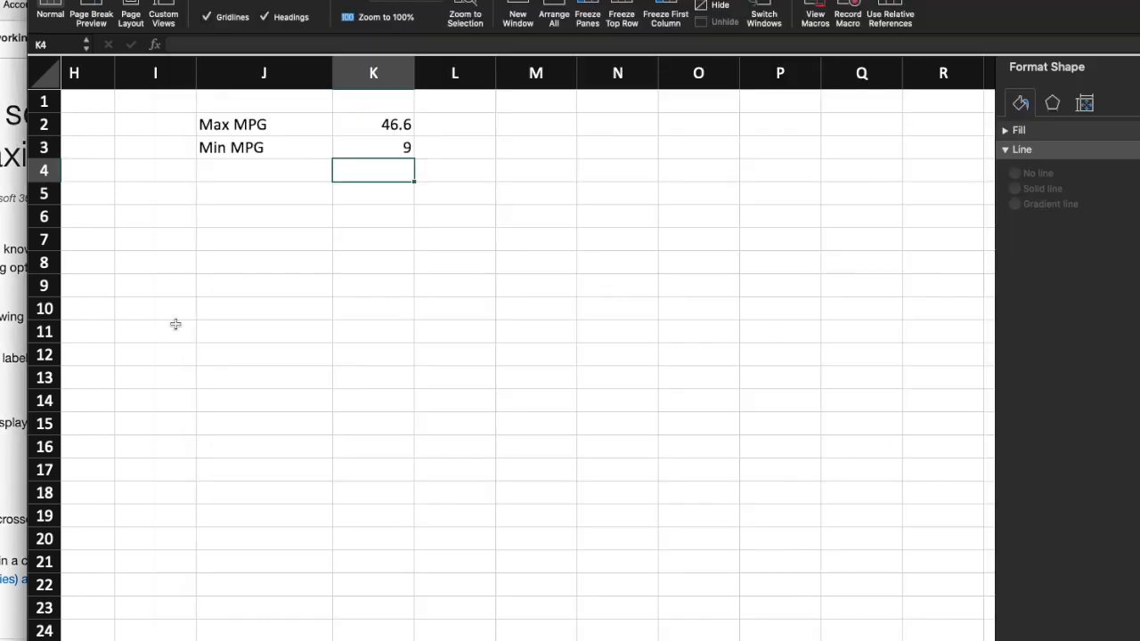
left_click(383, 201)
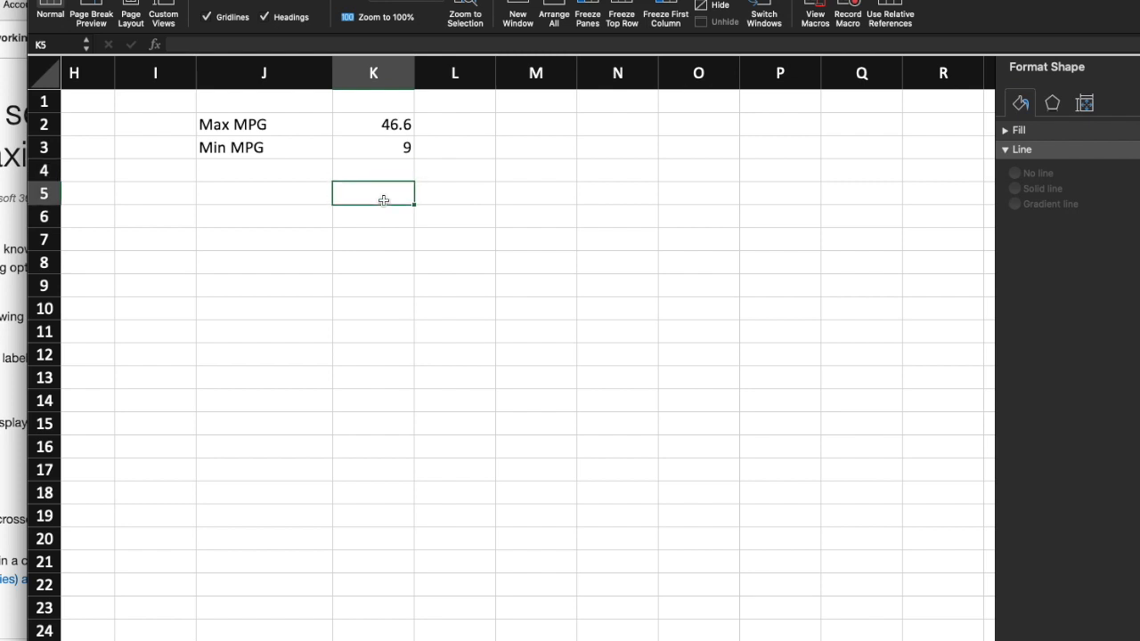
left_click(286, 221)
type("Cyline")
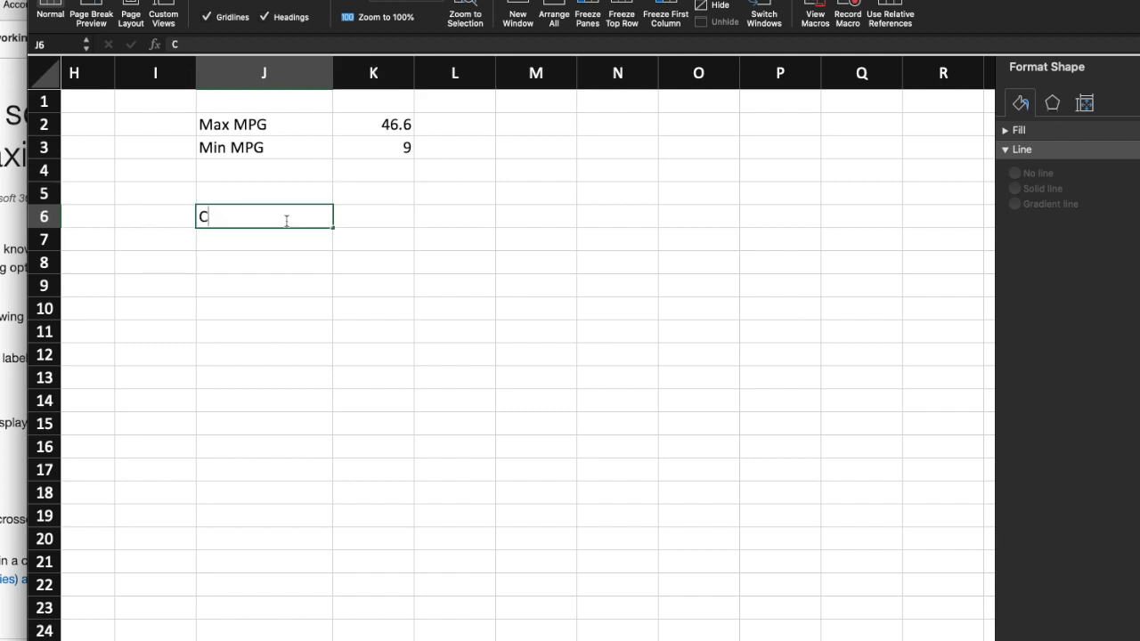
key("BackSpace")
type("ders")
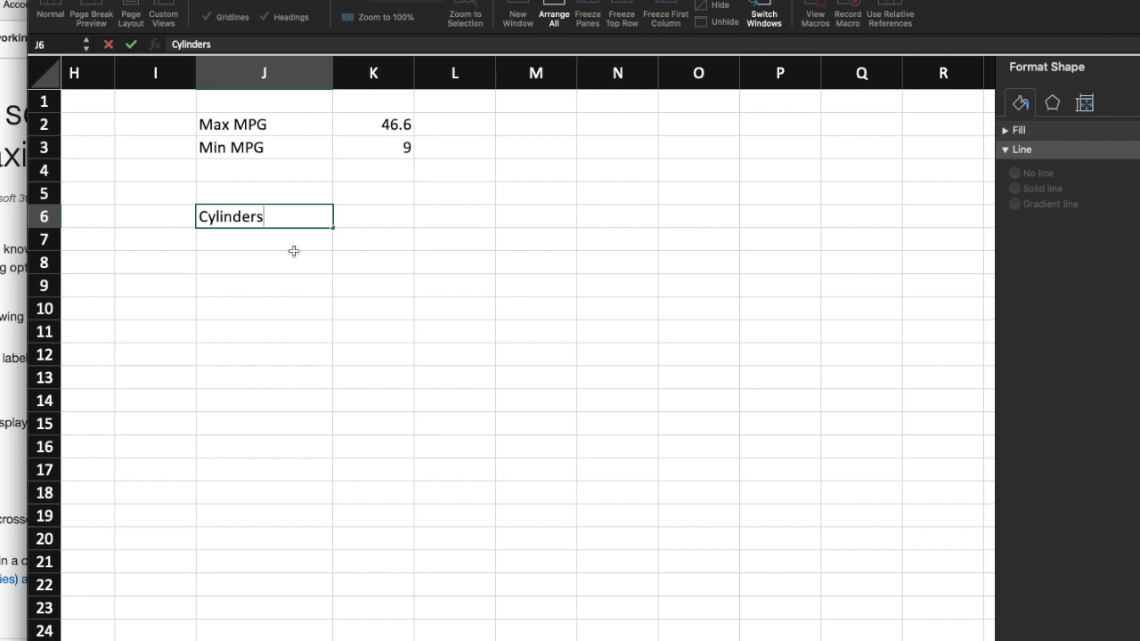
left_click(294, 253)
Scan the vehicle data down the Cylinders column and across to Model of Car to see how the rows are ordered
scroll(294, 252, "left", 2)
scroll(392, 223, "left", 3)
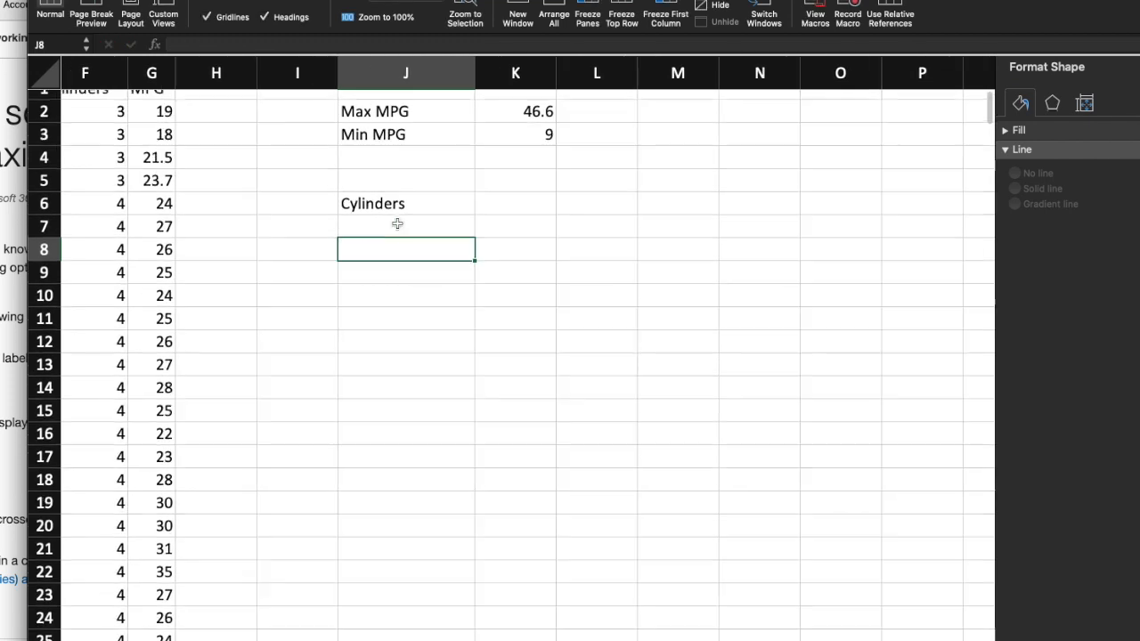
scroll(395, 223, "left", 1)
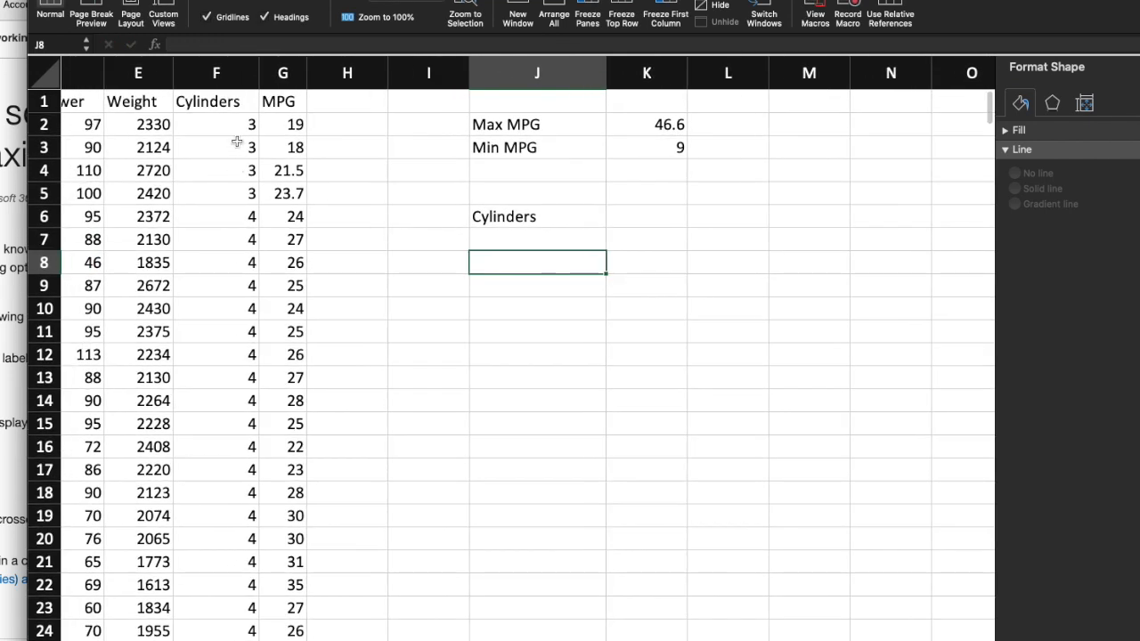
scroll(236, 142, "down", 7)
scroll(236, 143, "left", 1)
scroll(238, 141, "down", 20)
scroll(238, 141, "left", 1)
scroll(238, 140, "down", 20)
scroll(237, 140, "left", 1)
scroll(238, 141, "down", 20)
scroll(237, 141, "left", 1)
scroll(238, 141, "down", 3)
scroll(321, 208, "up", 20)
scroll(320, 209, "left", 1)
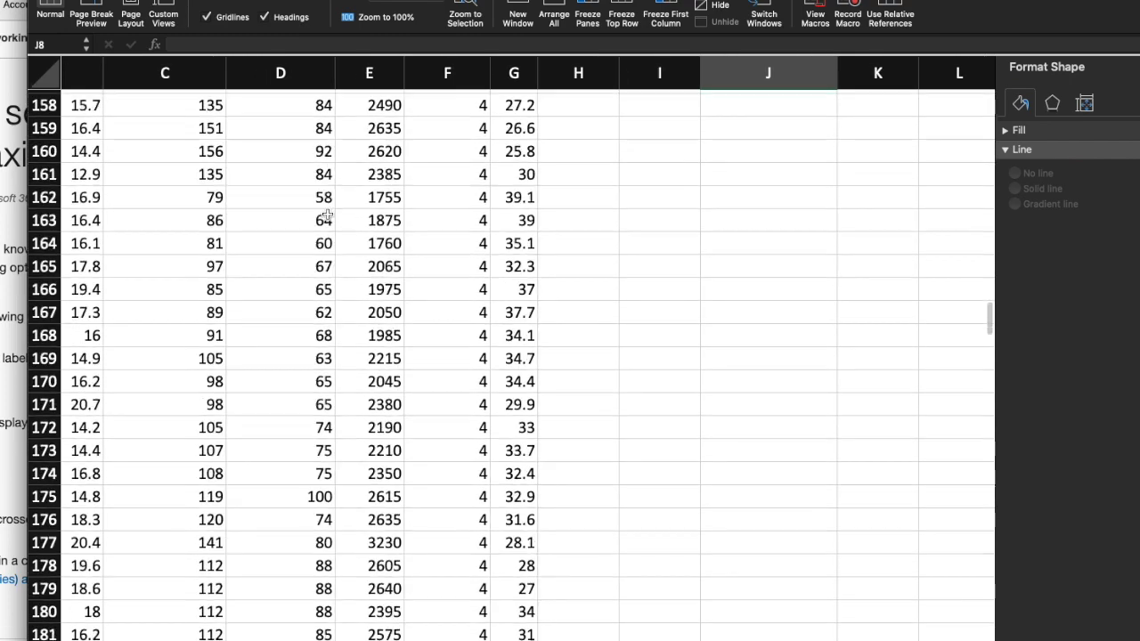
scroll(327, 217, "up", 15)
scroll(327, 216, "left", 1)
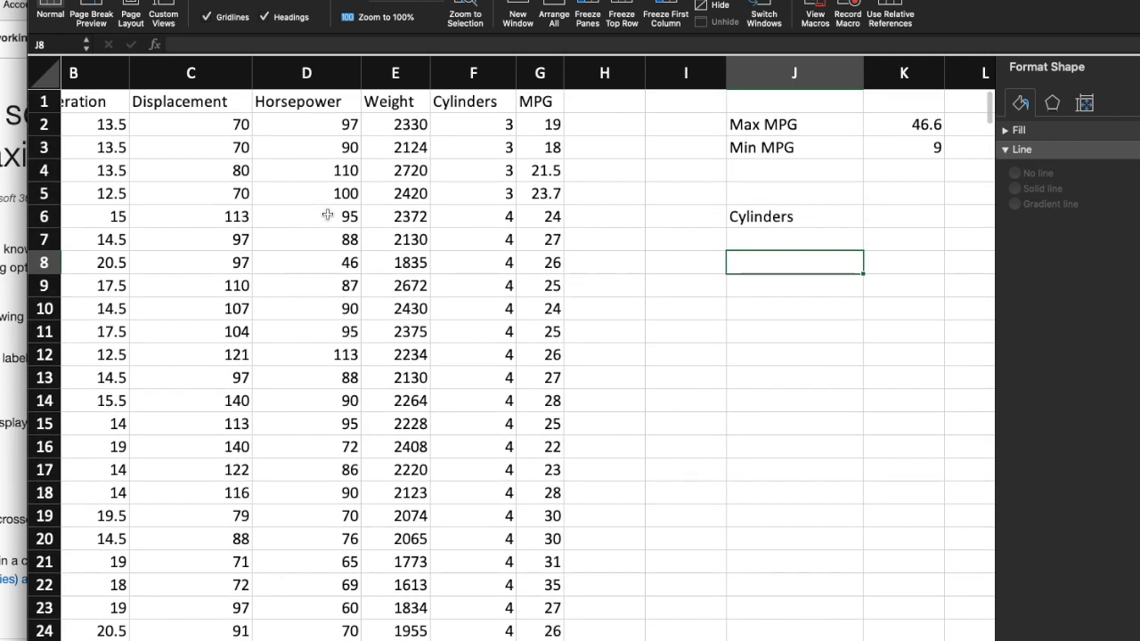
scroll(327, 214, "left", 8)
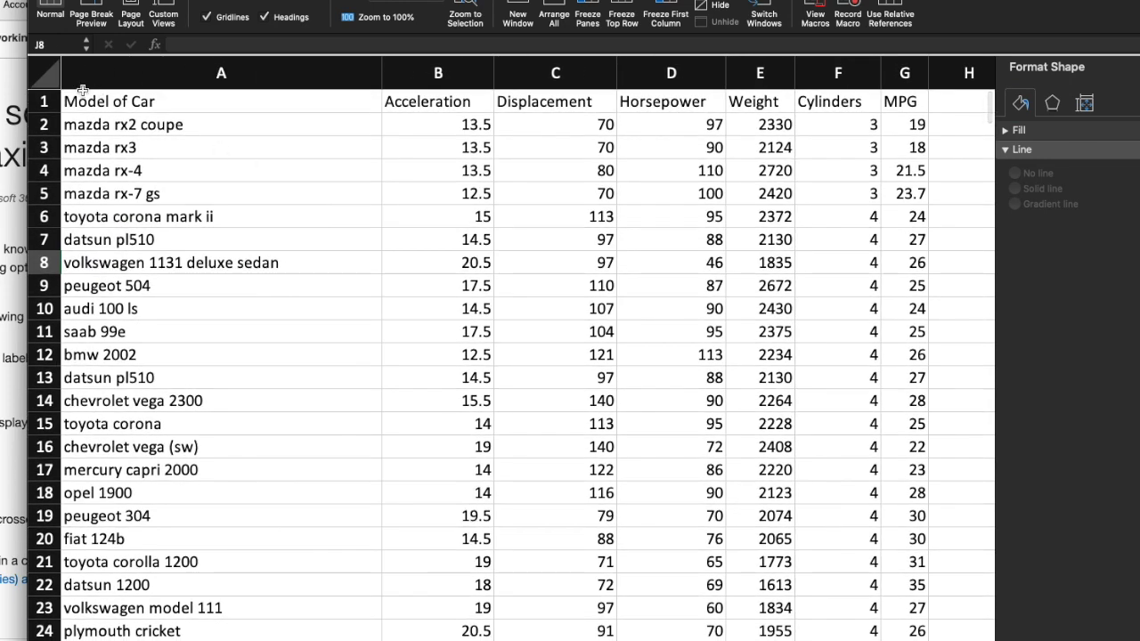
Select the entire worksheet and read through the Cylinders column to identify each distinct cylinder count
left_click(45, 82)
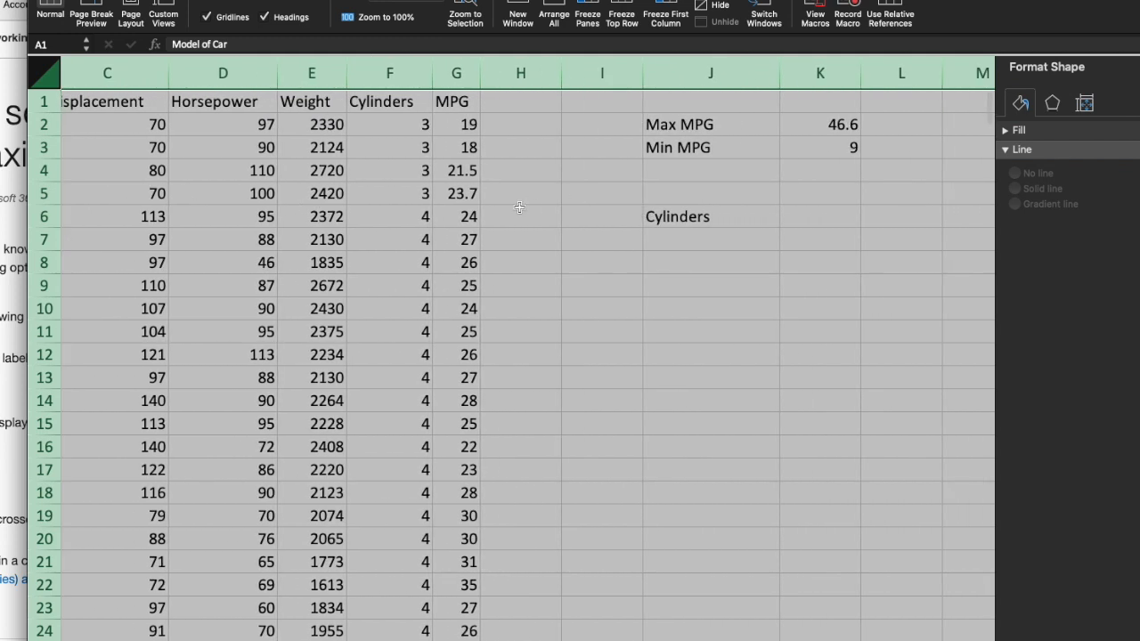
scroll(412, 189, "down", 15)
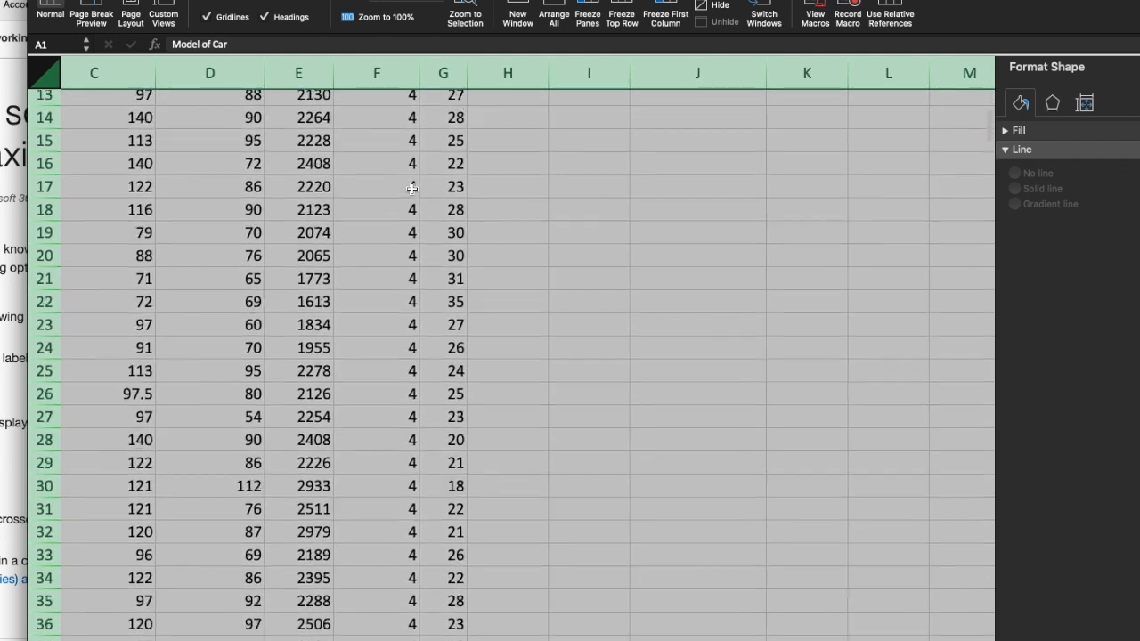
scroll(412, 189, "down", 20)
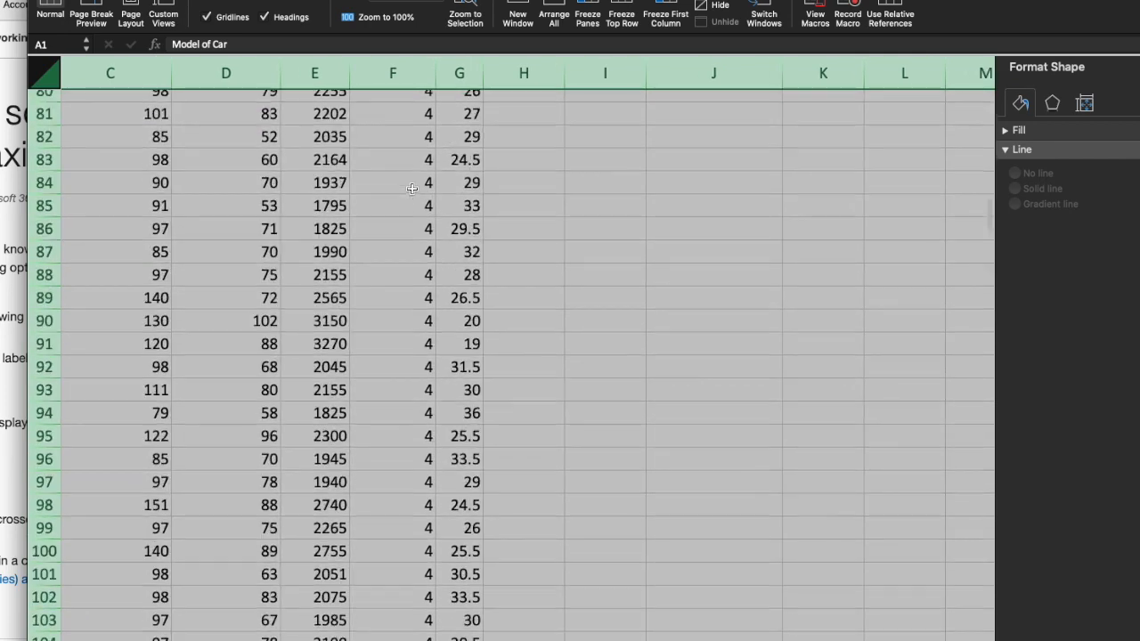
scroll(412, 189, "down", 17)
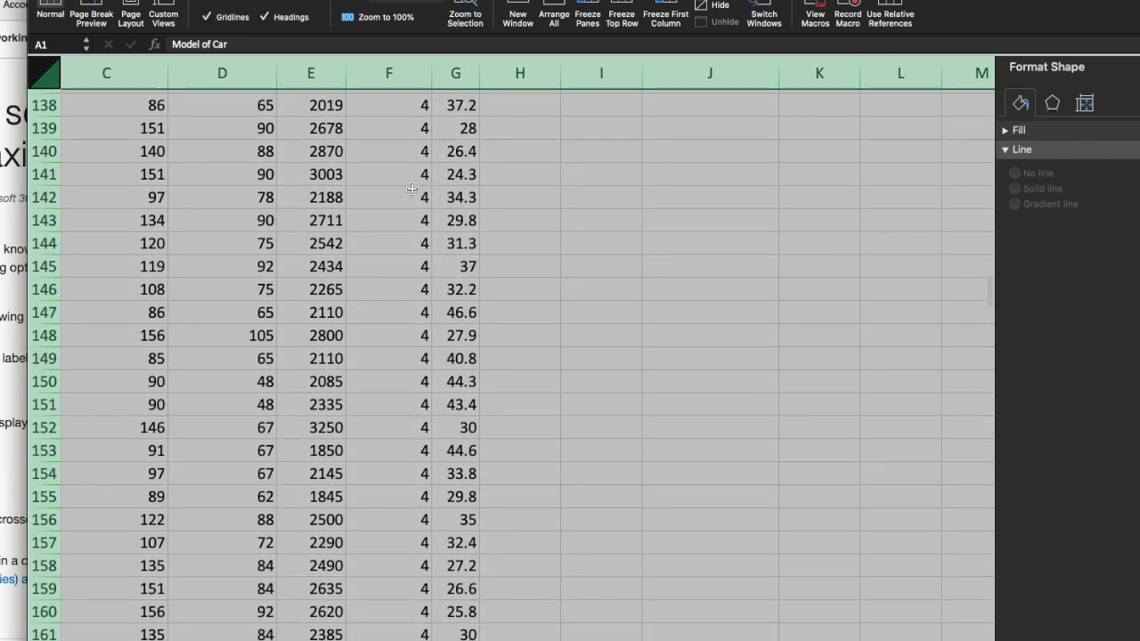
scroll(413, 188, "down", 11)
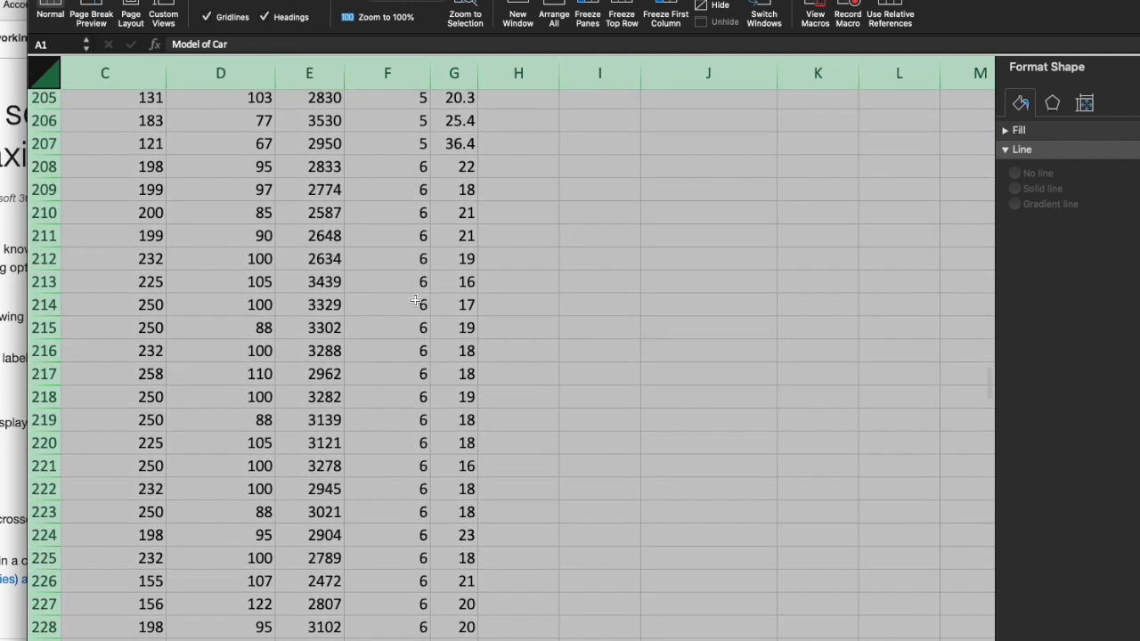
scroll(415, 300, "down", 15)
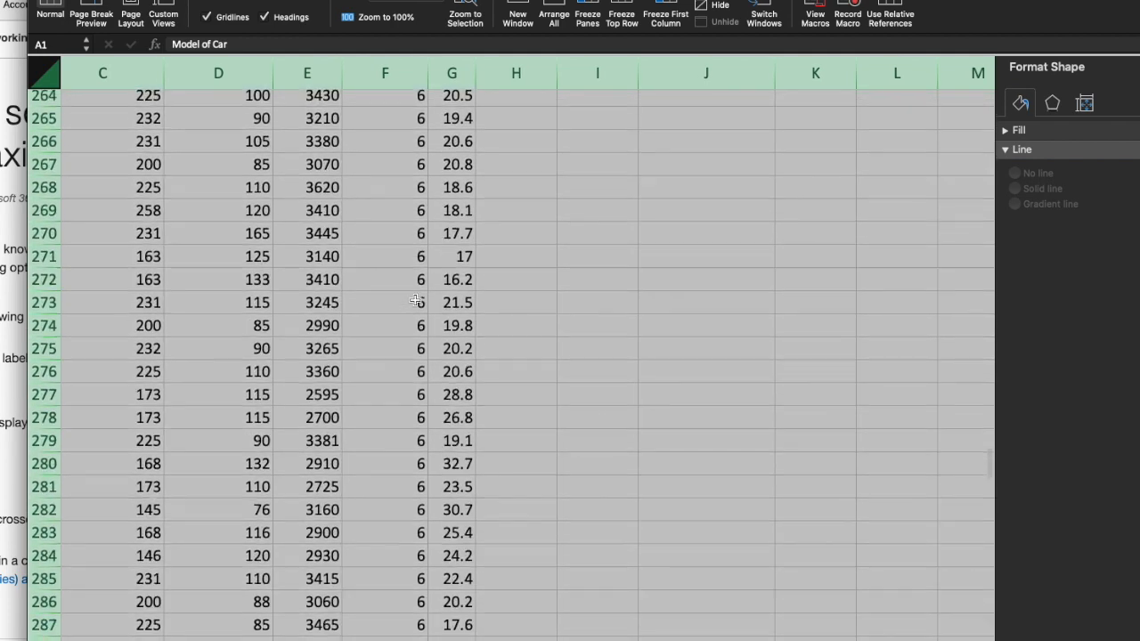
scroll(416, 300, "down", 11)
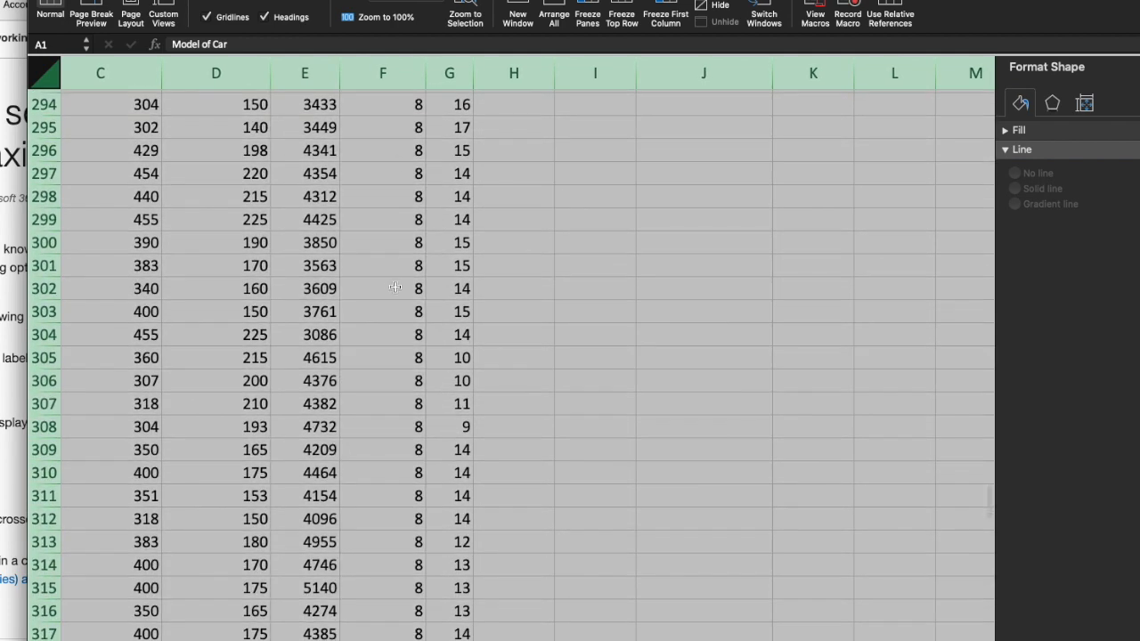
scroll(389, 299, "down", 9)
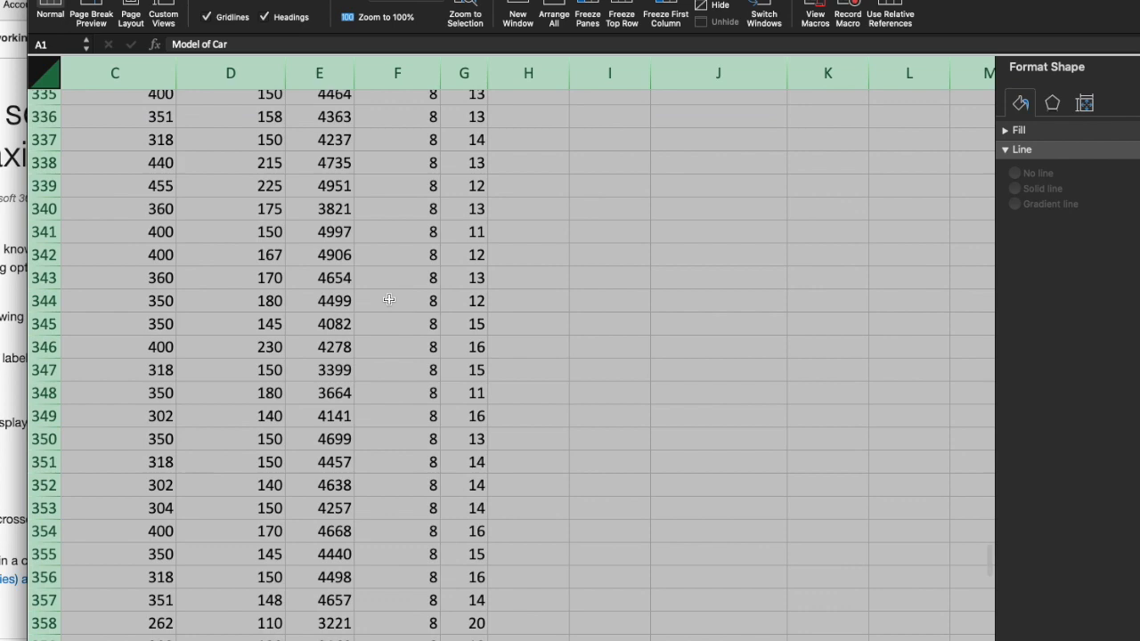
scroll(613, 301, "up", 20)
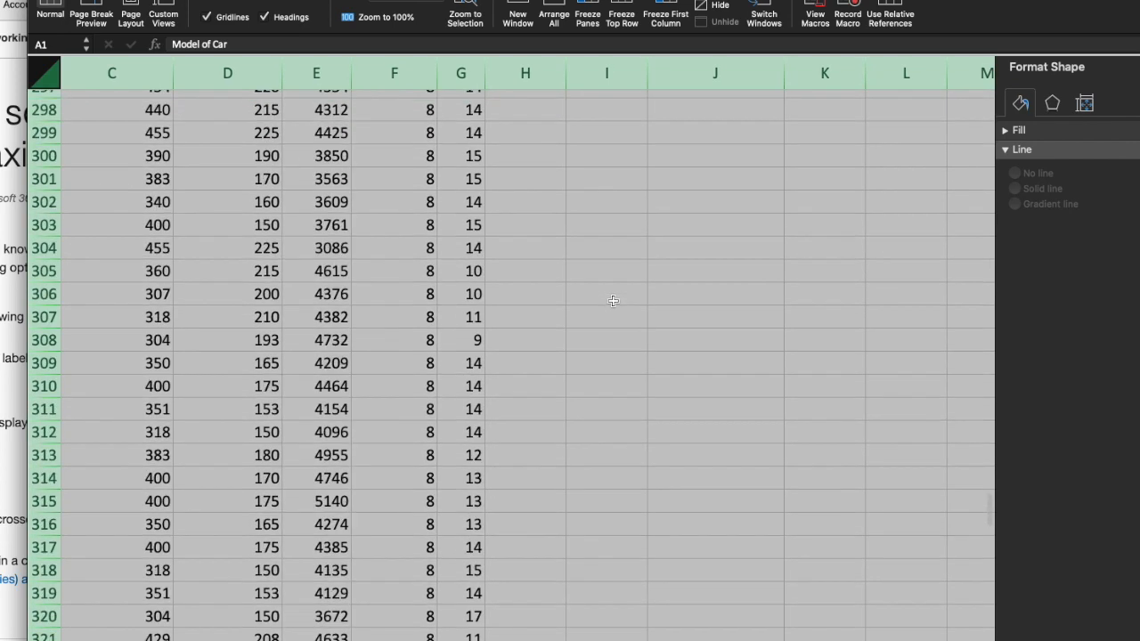
scroll(612, 301, "up", 20)
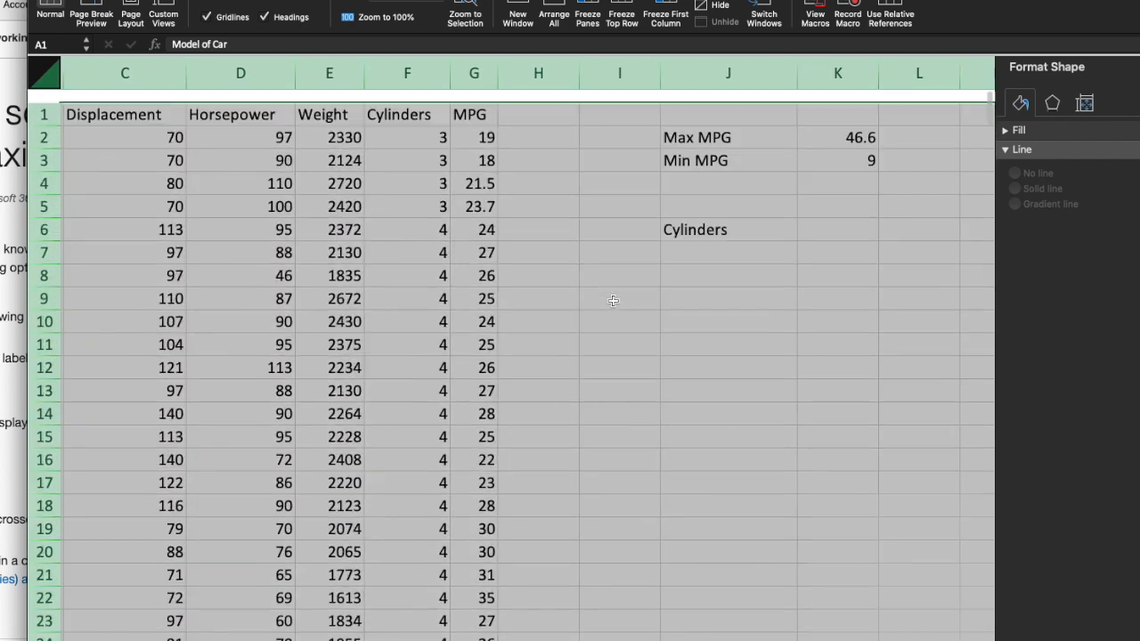
List the cylinder counts 3, 4, 5, 6 and 8 in cells J7 to J11 under the Cylinders label
left_click(744, 245)
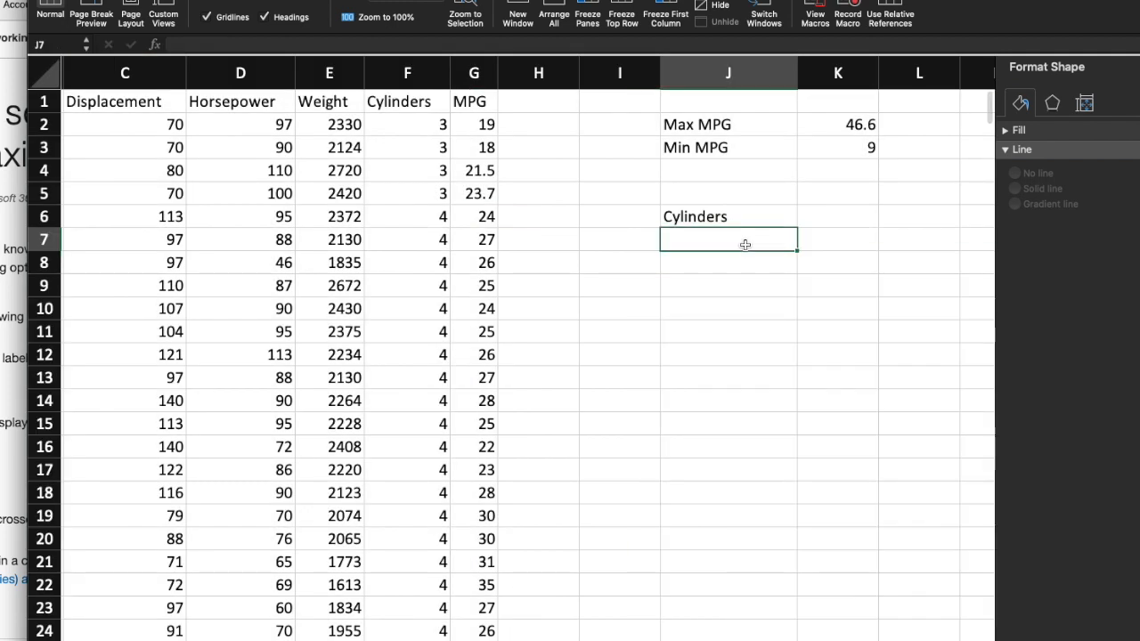
type("3")
key("Return")
type("4")
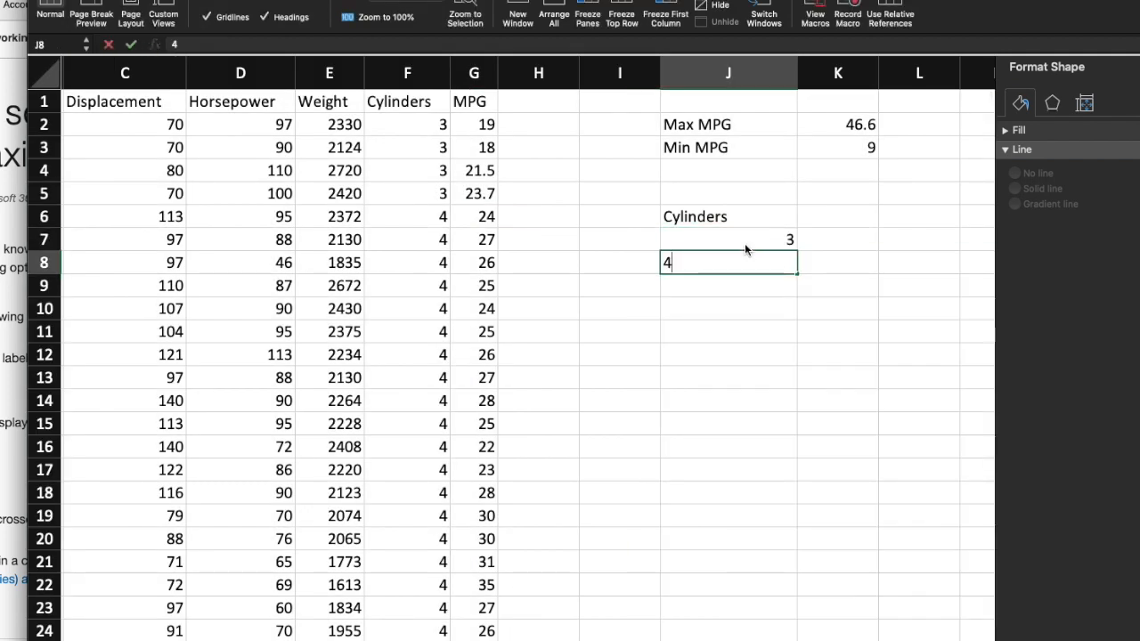
key("Return")
type("5")
key("Return")
type("6")
key("Return")
type("8")
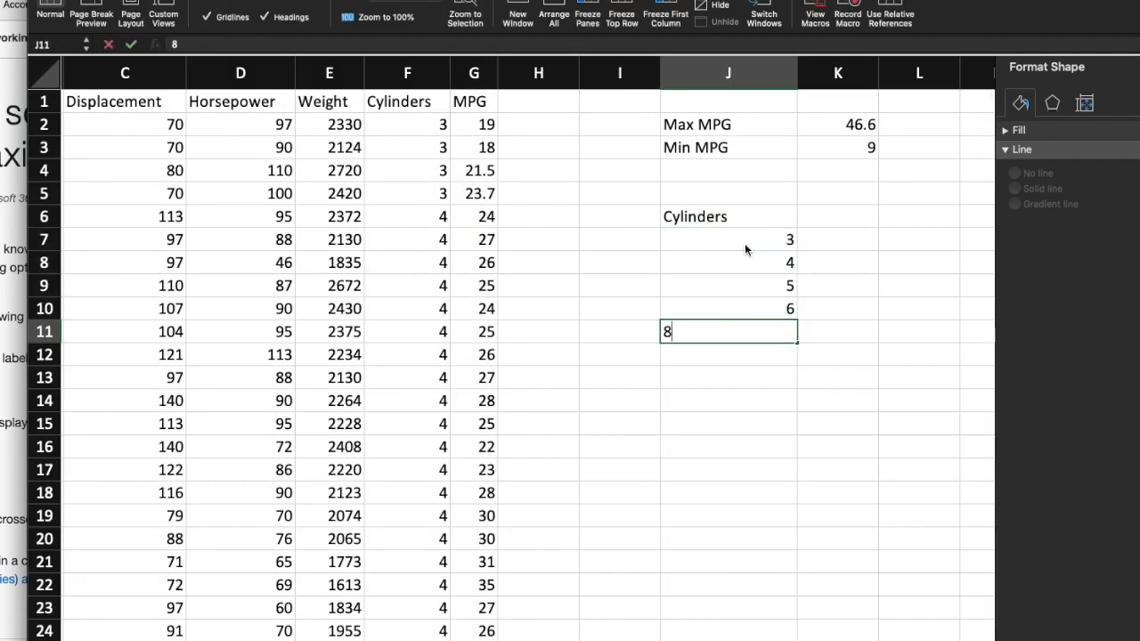
Enter the formula =AVERAGE(F2:F5) in K7, beside the 3-cylinder entry
left_click(833, 245)
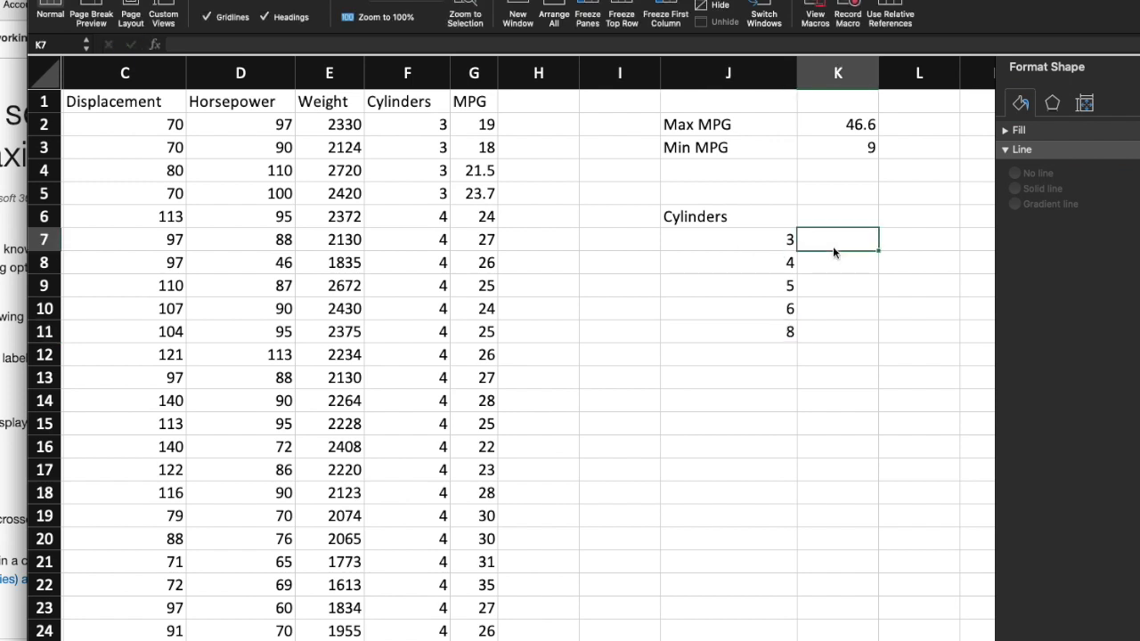
type("=")
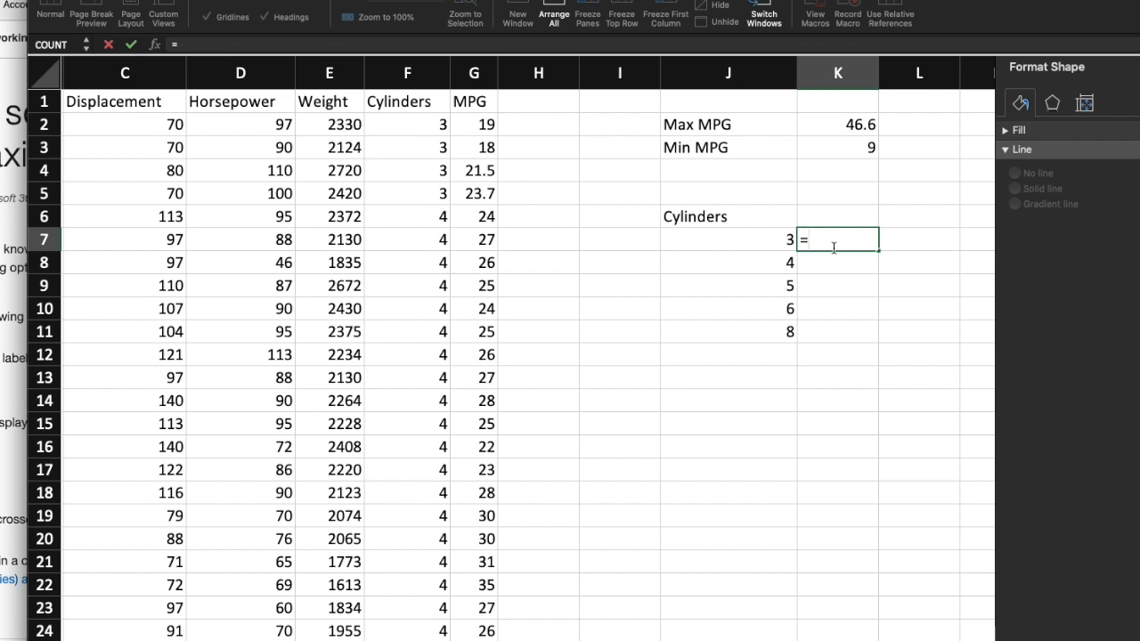
type("av")
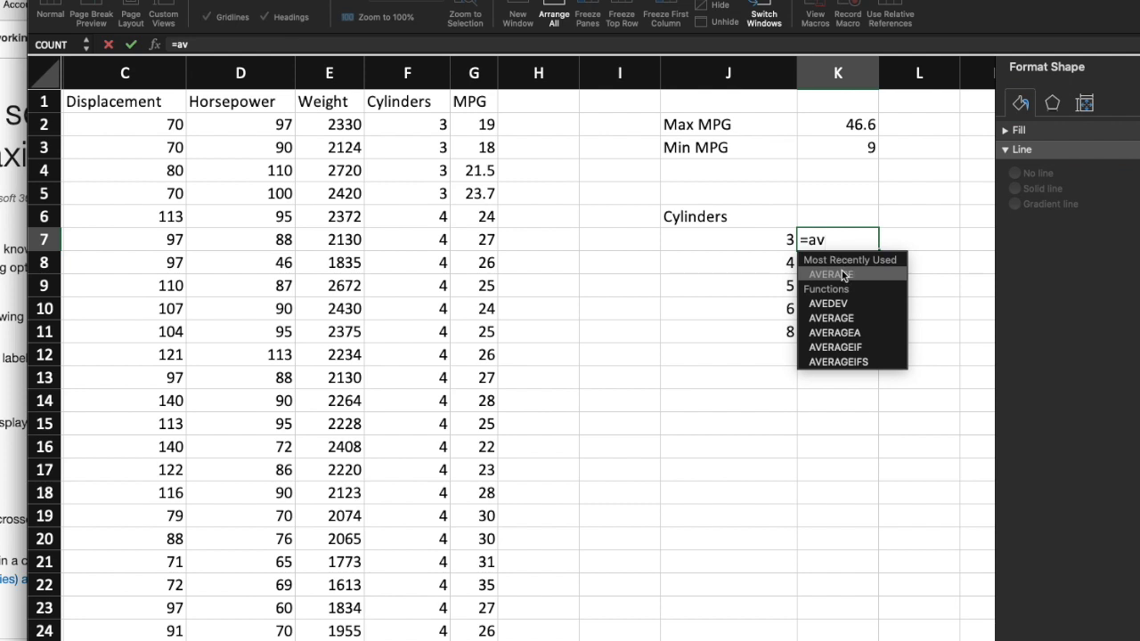
double_click(843, 276)
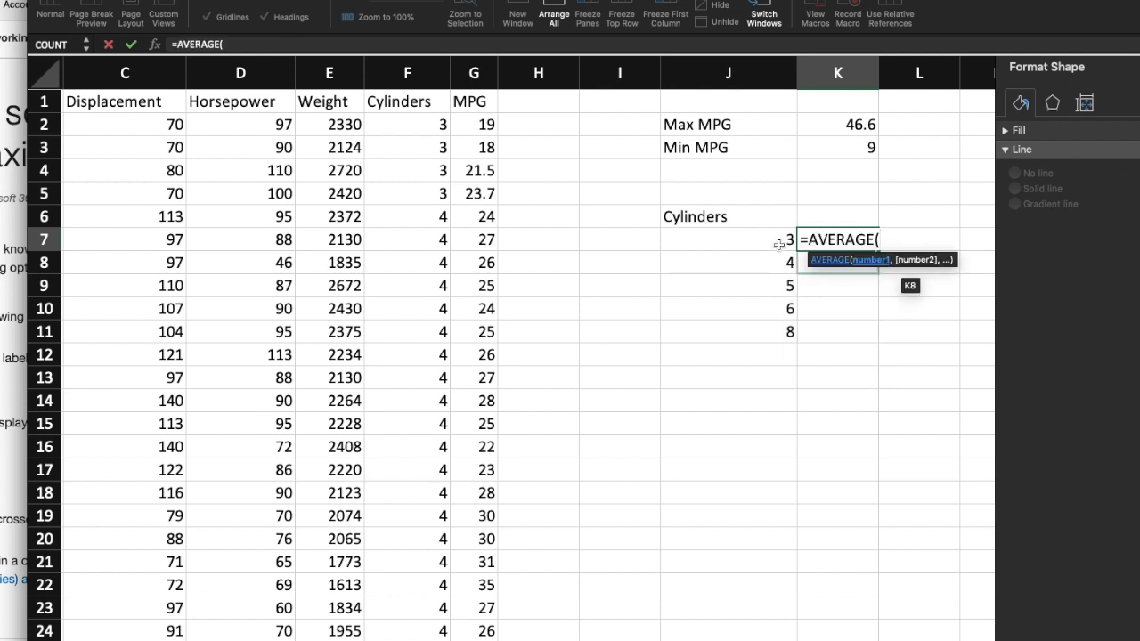
left_click(420, 126)
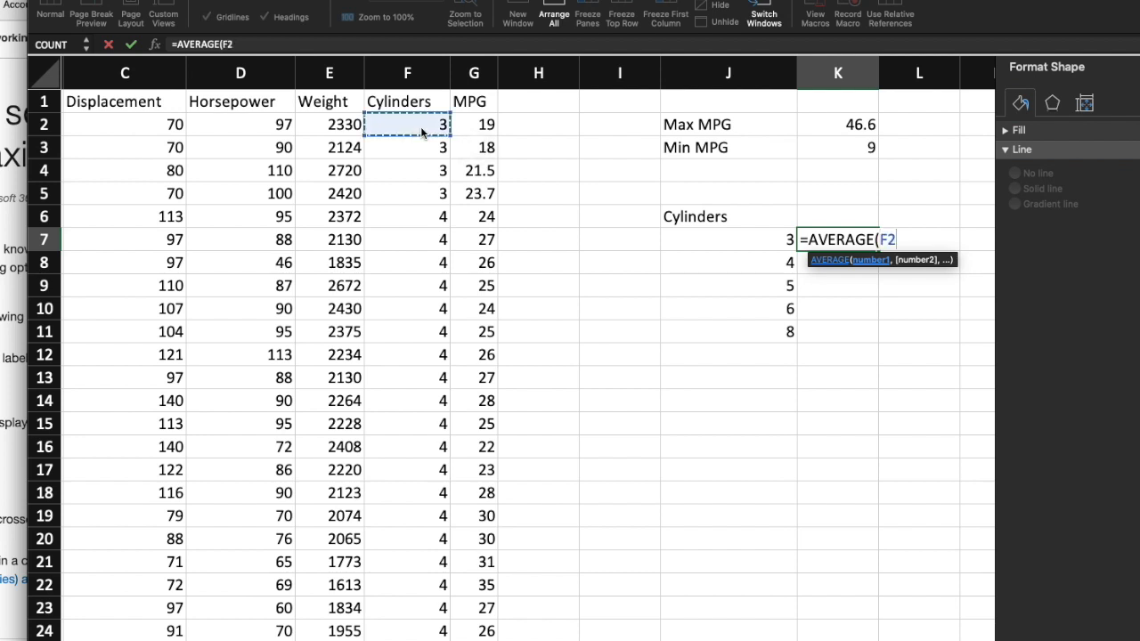
left_click(421, 197, "shift")
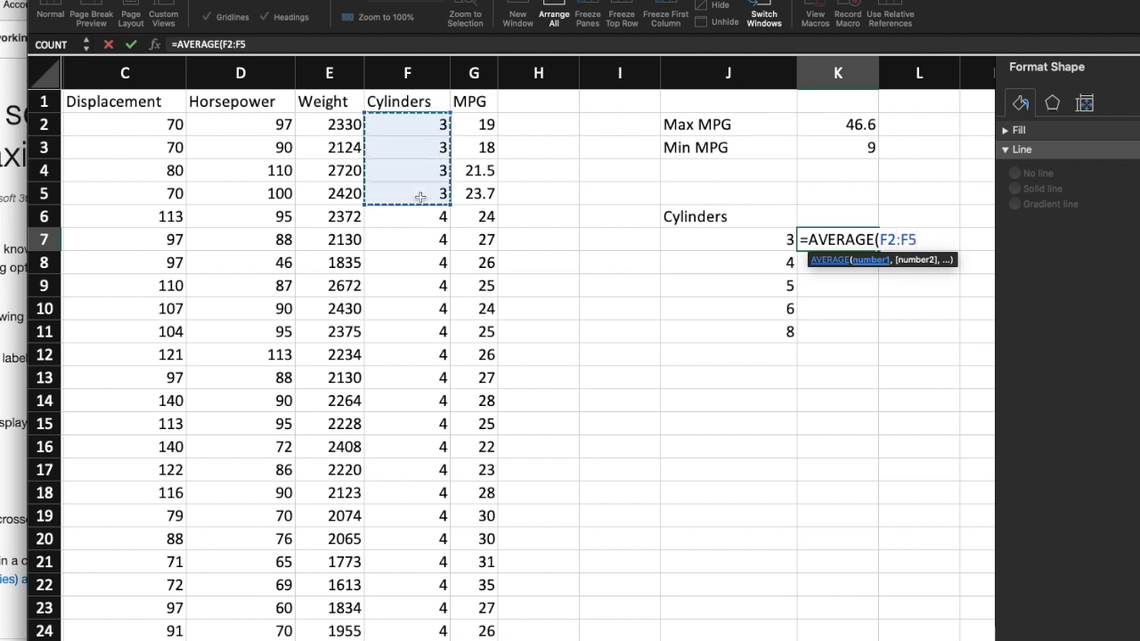
type(")")
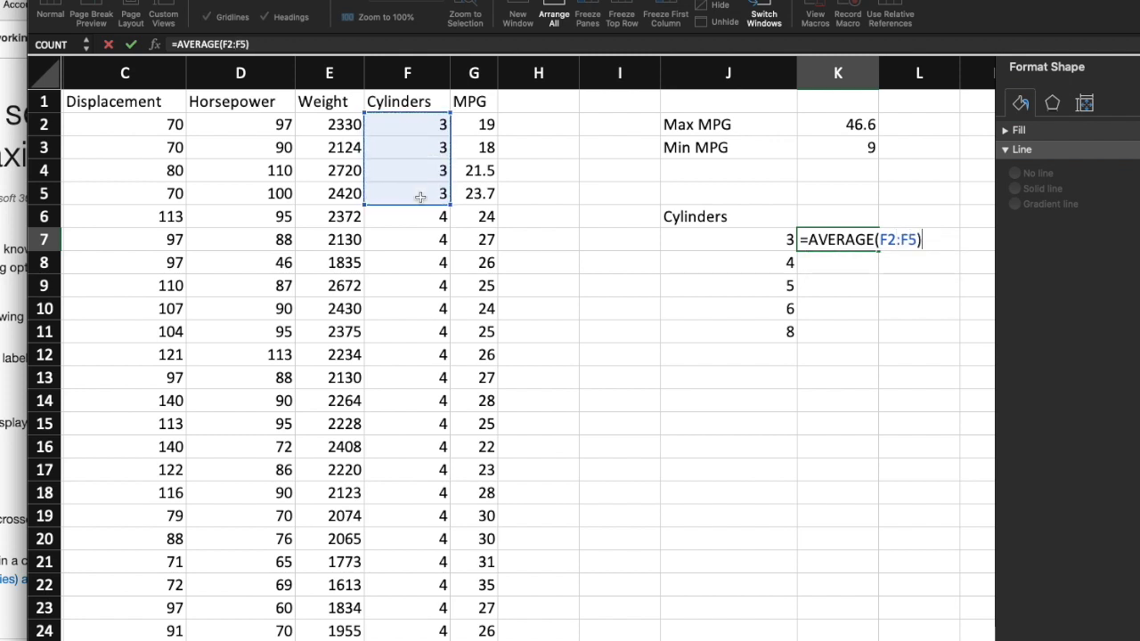
key("Return")
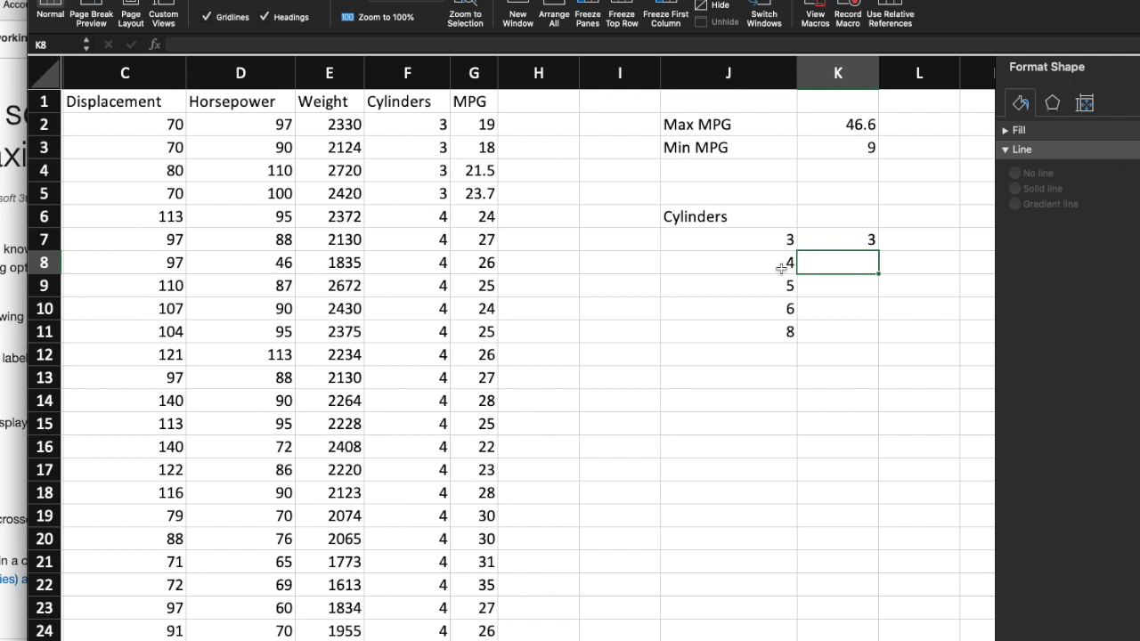
Enter the formula =AVERAGE(F6:F204) in K8, beside the 4-cylinder entry, and check the resulting cell
type("=")
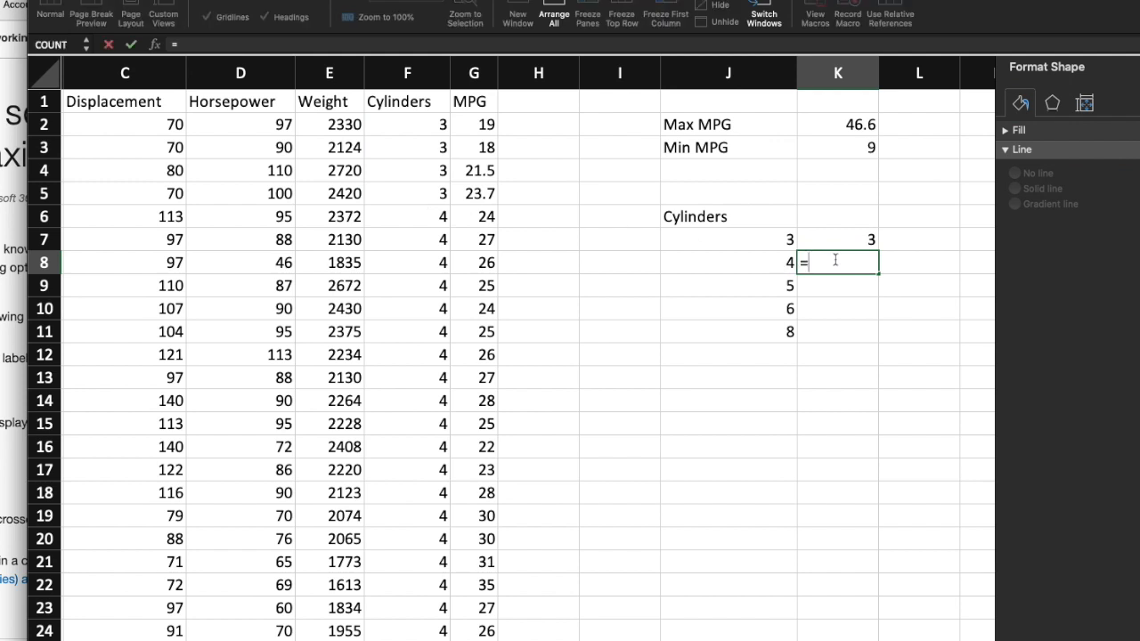
type("a")
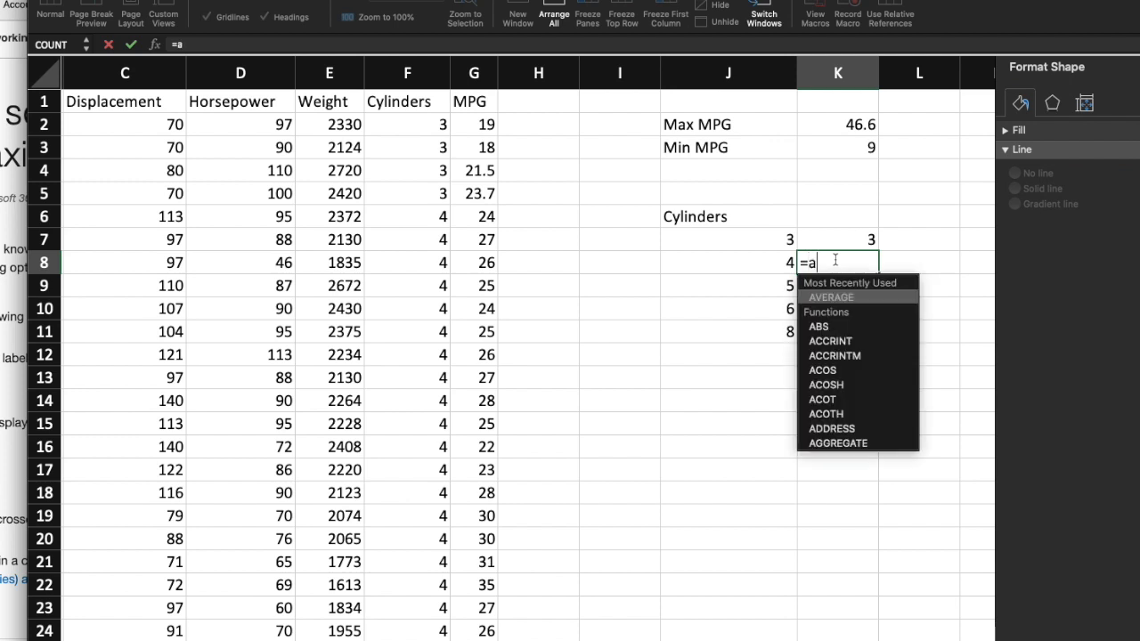
type("v")
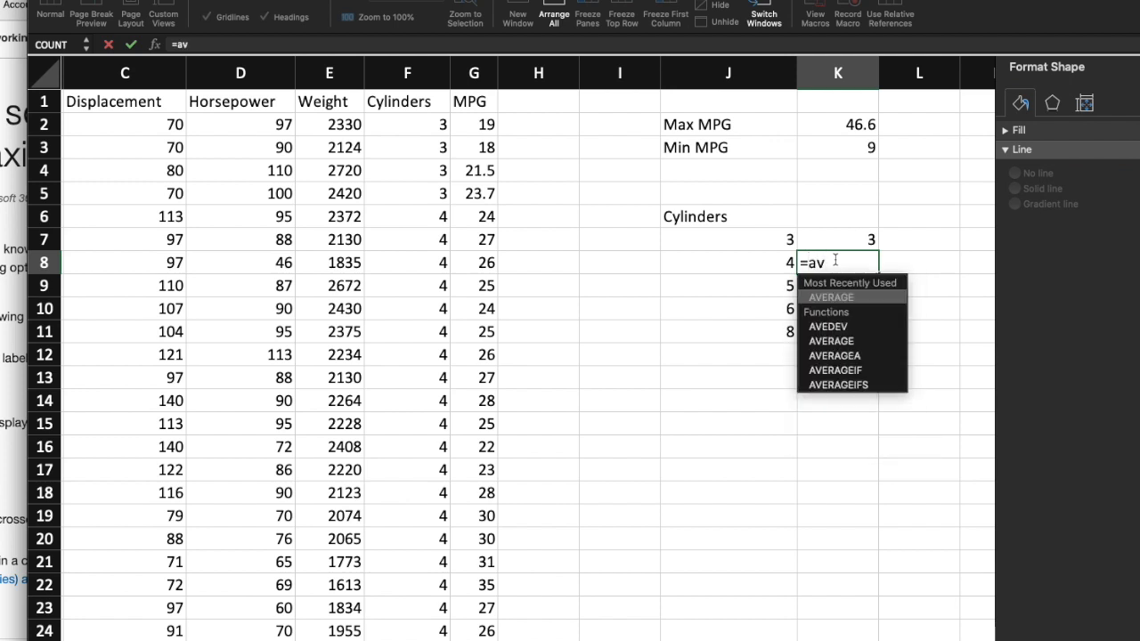
double_click(850, 298)
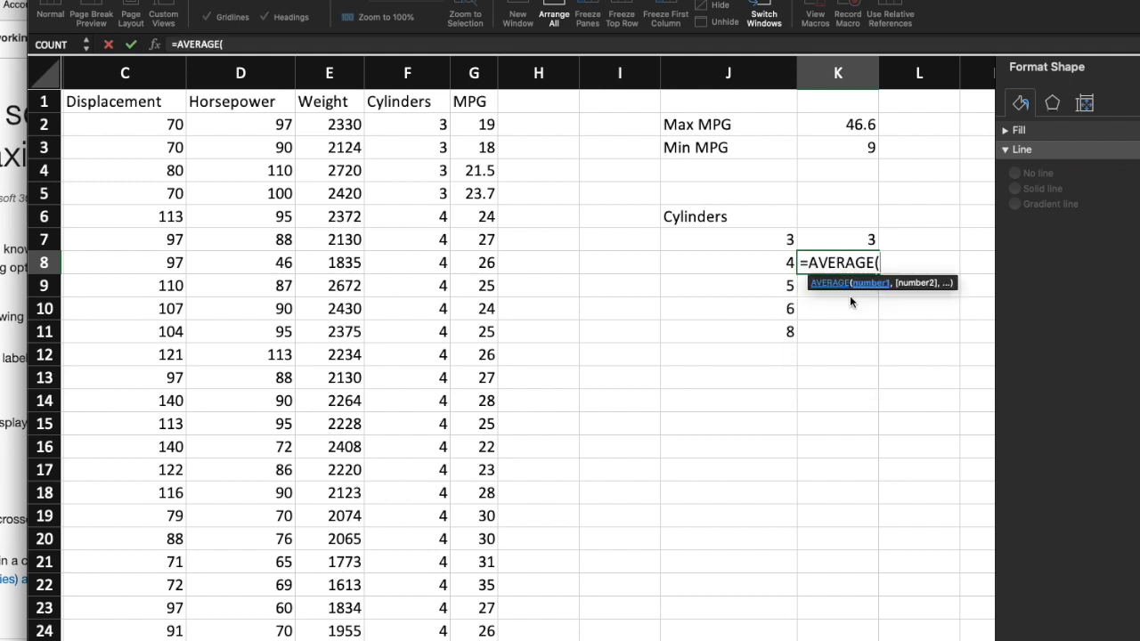
left_click(425, 220)
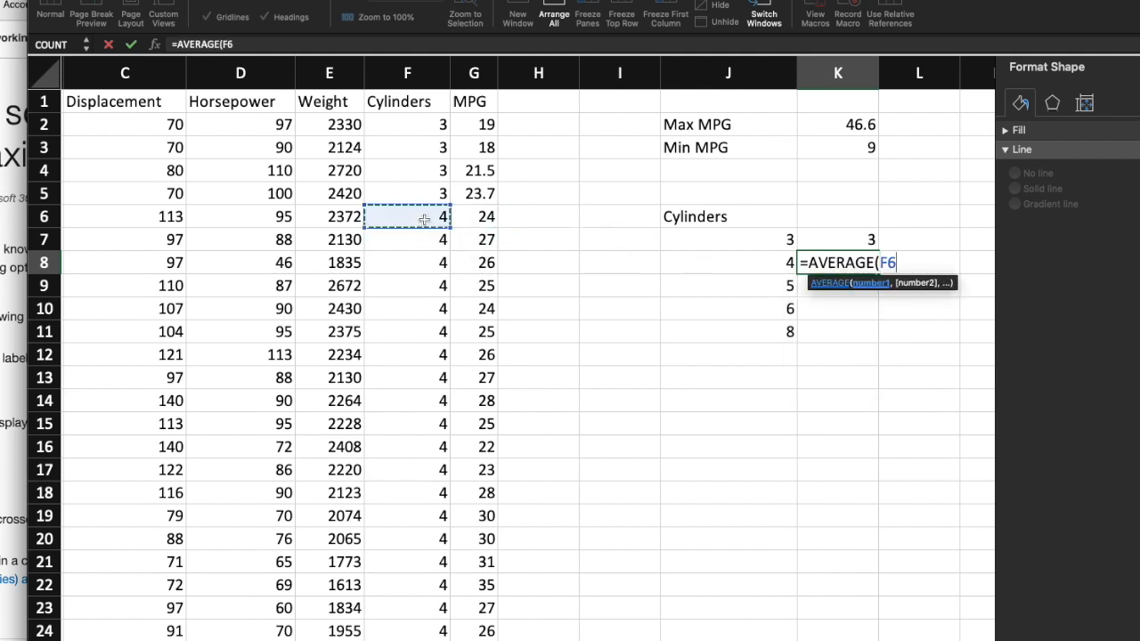
scroll(431, 319, "down", 10)
scroll(432, 321, "down", 13)
scroll(431, 321, "down", 12)
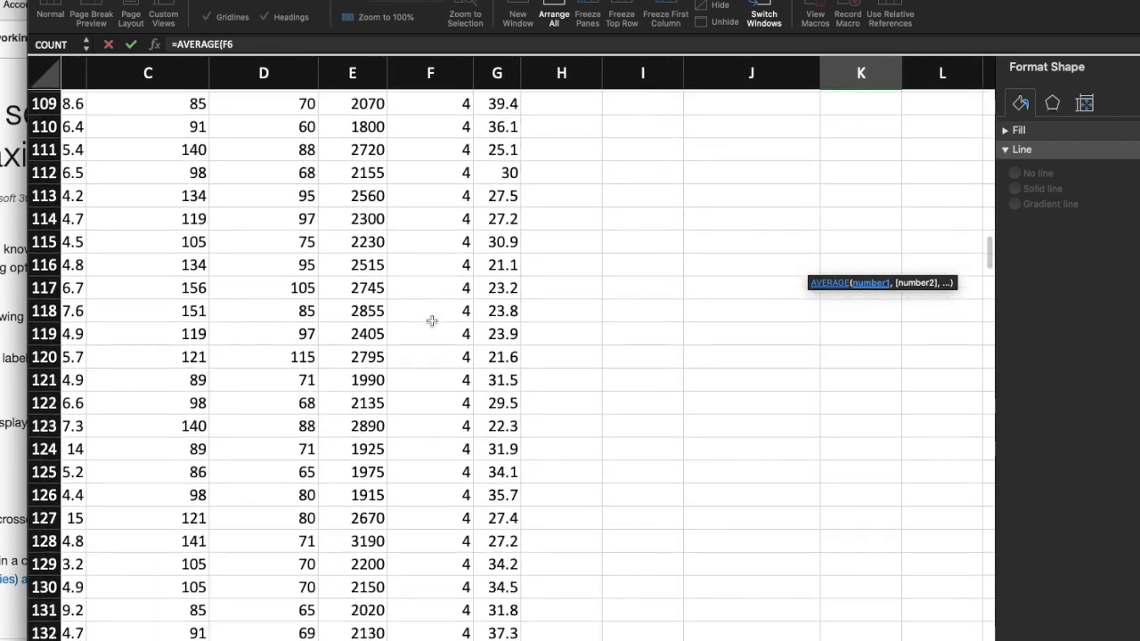
scroll(431, 321, "down", 13)
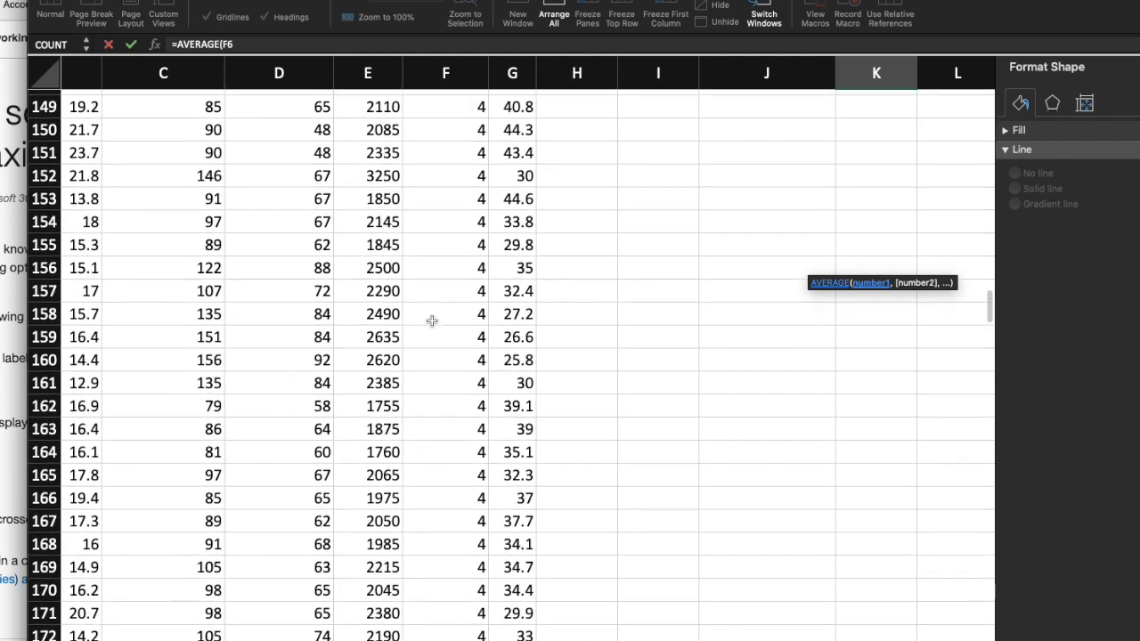
scroll(431, 321, "down", 13)
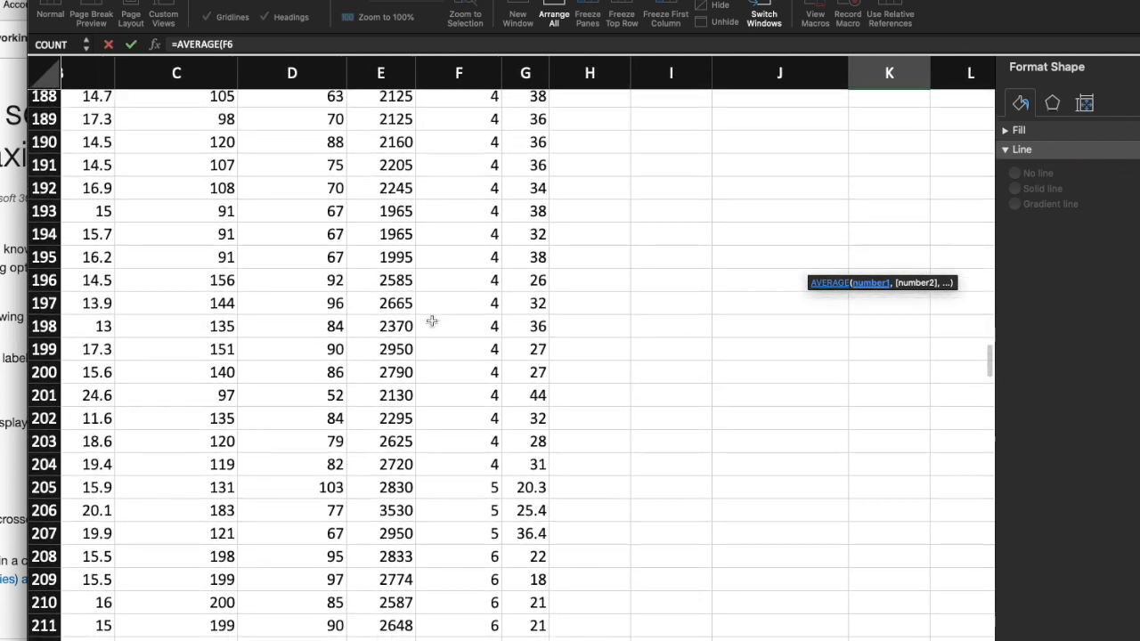
scroll(431, 320, "down", 1)
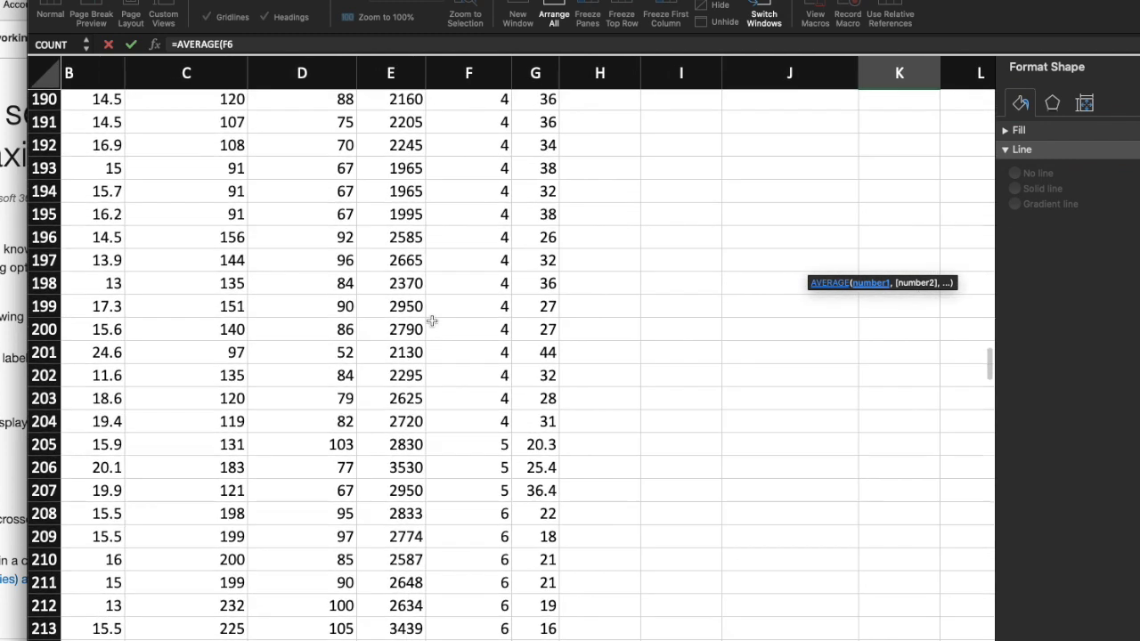
left_click(476, 421, "shift")
key("Return")
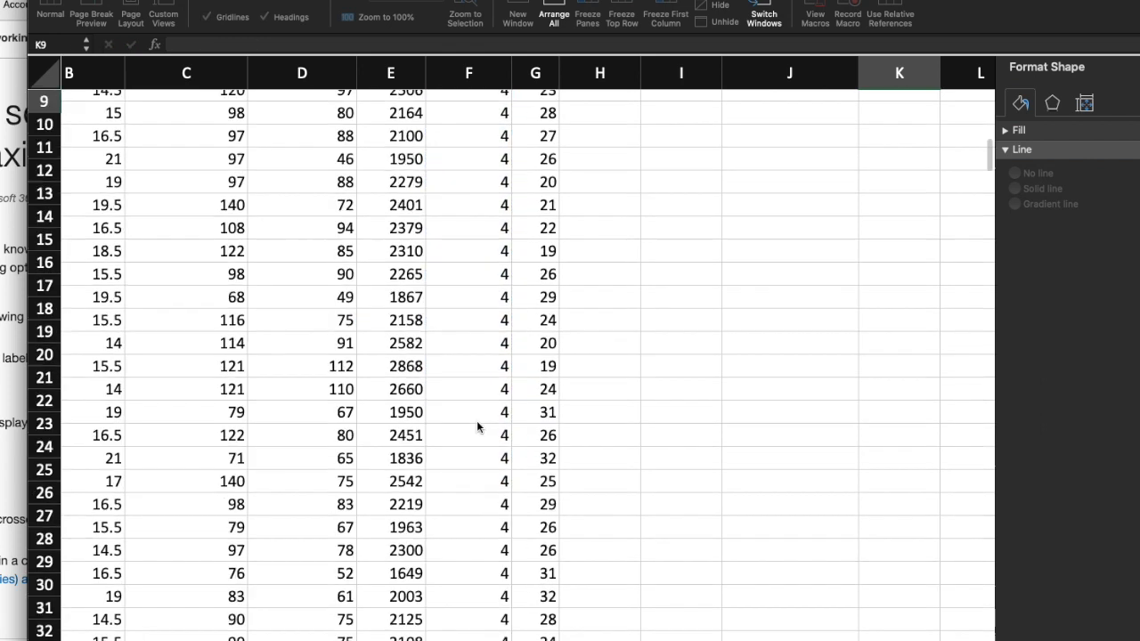
scroll(828, 312, "up", 3)
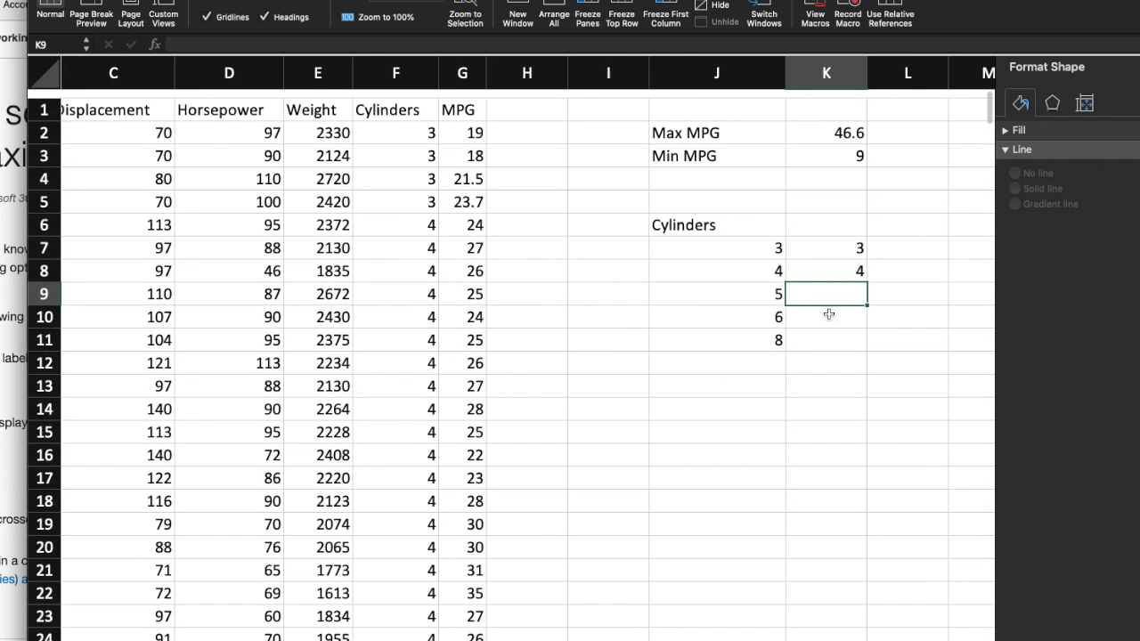
left_click(839, 258)
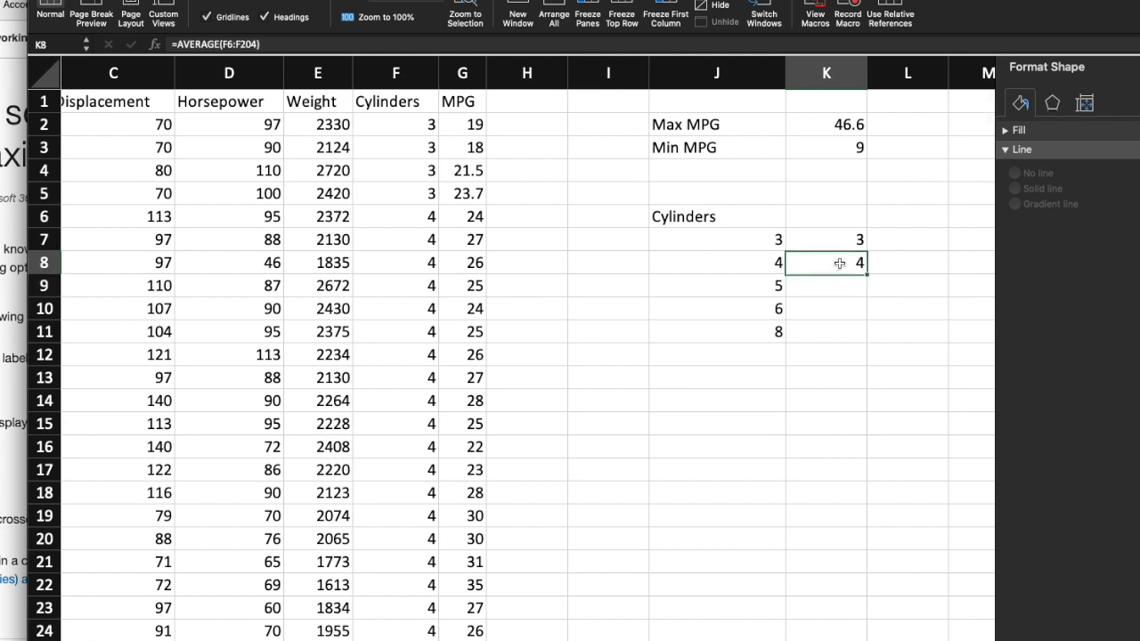
Replace the 3-cylinder formula in K7 with =AVERAGE(G2:G5) so it averages the MPG column
left_click(843, 242)
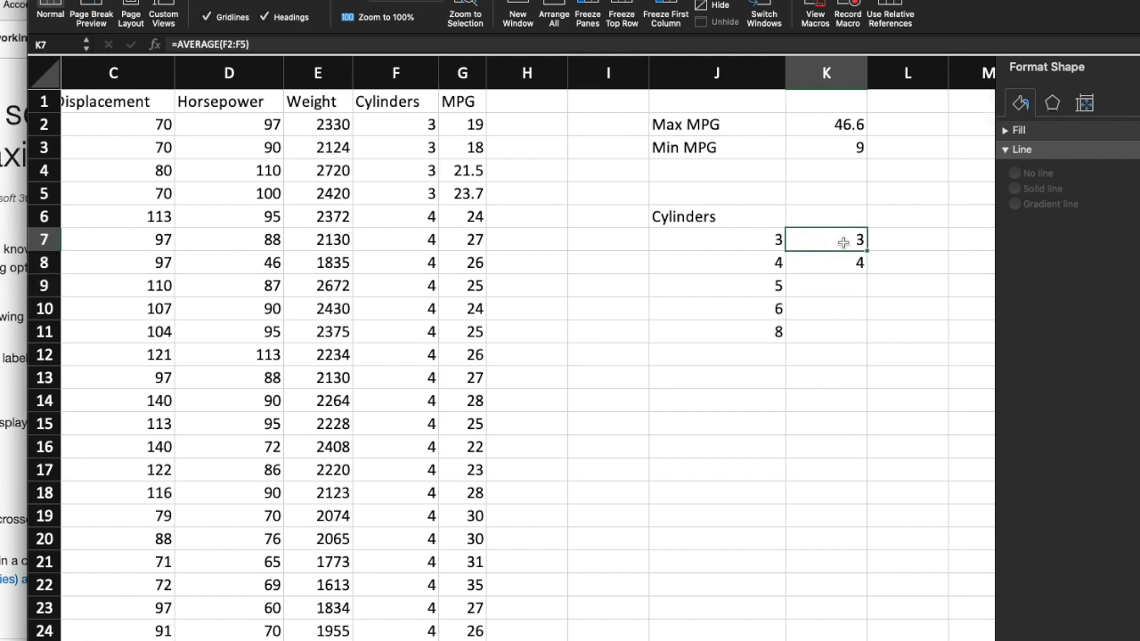
type("=a")
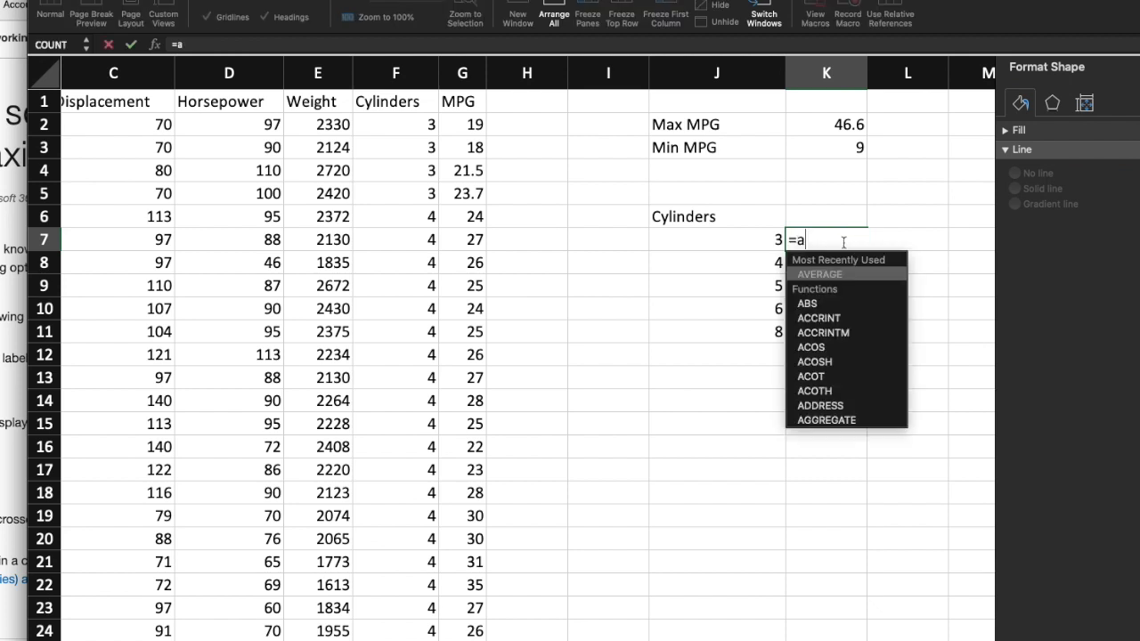
type("verage(")
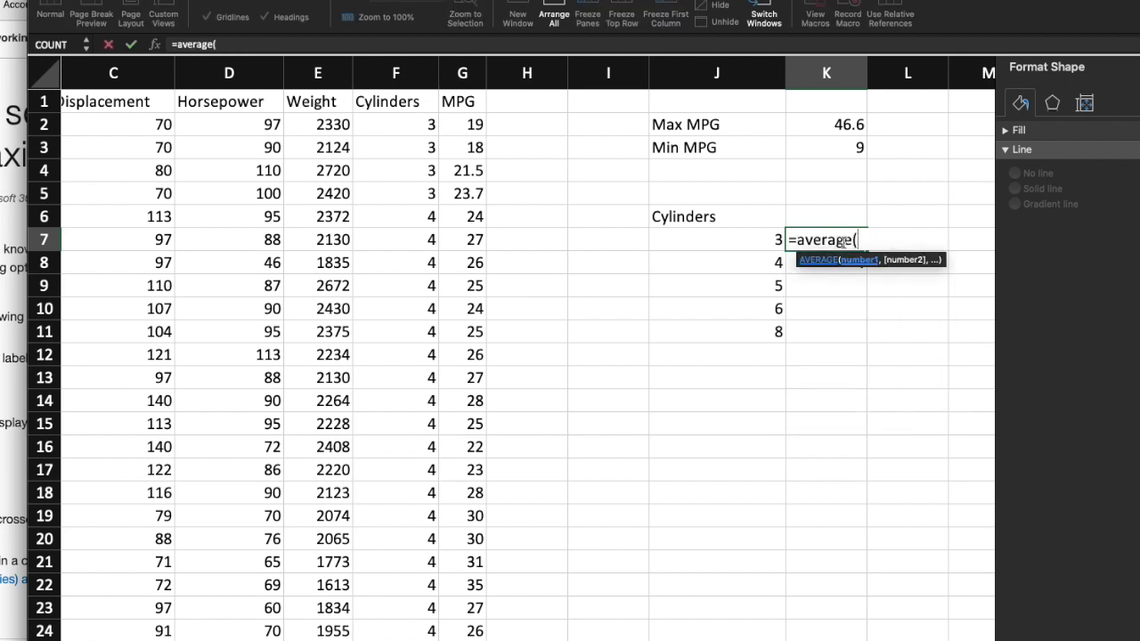
left_click_drag(465, 129, 467, 197)
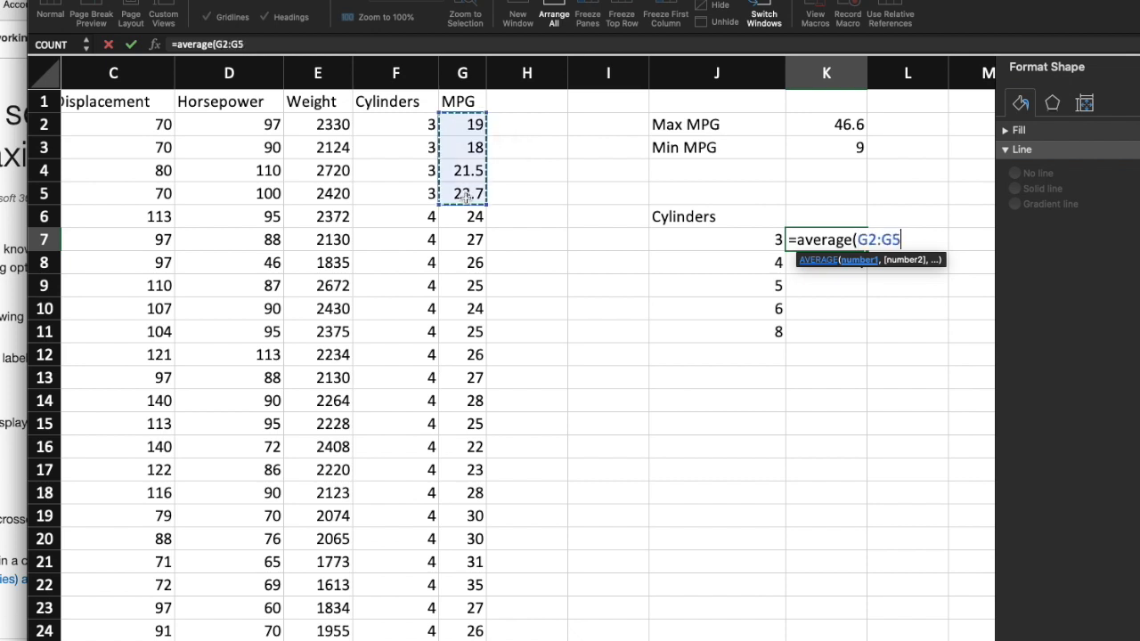
key("Return")
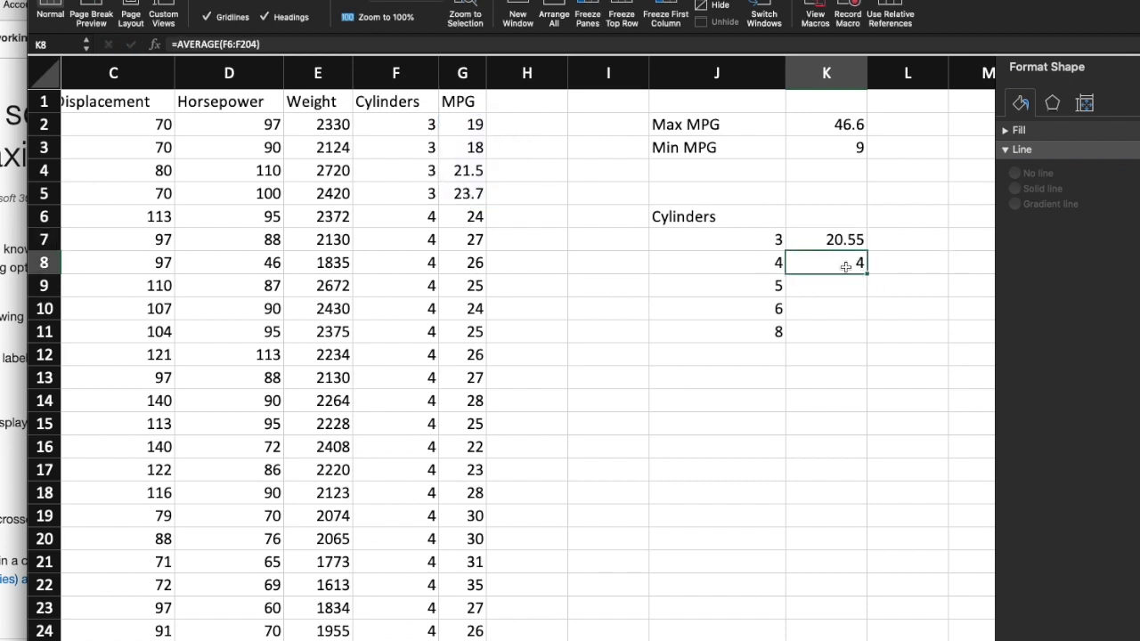
Replace the 4-cylinder formula in K8 with =AVERAGE(G6:G204) so it averages the MPG column
type("=average(")
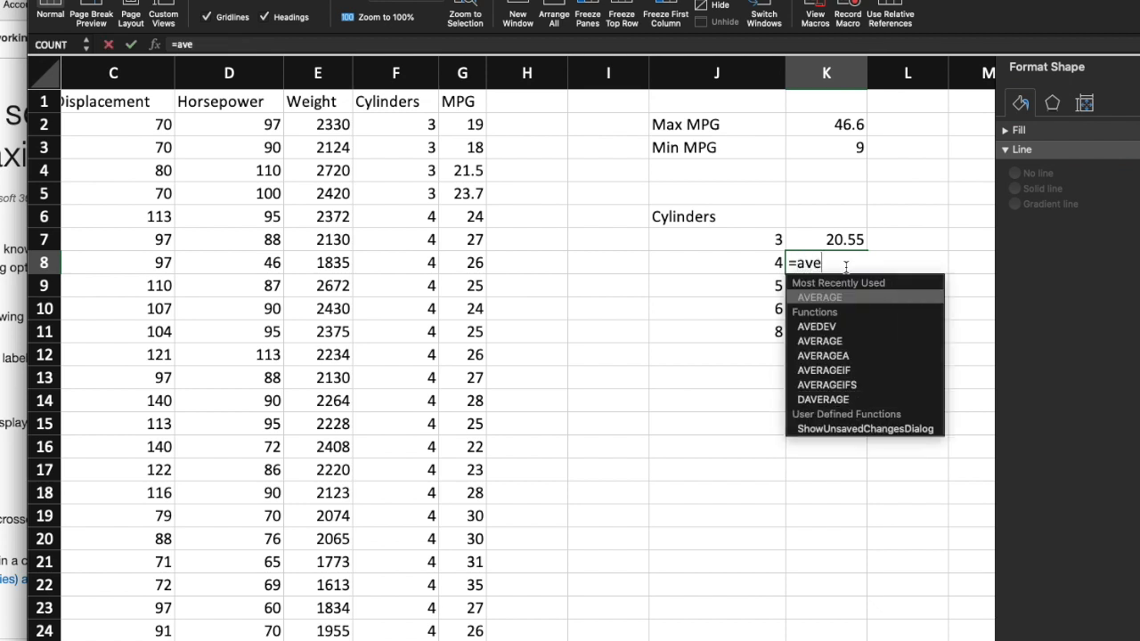
left_click(471, 218)
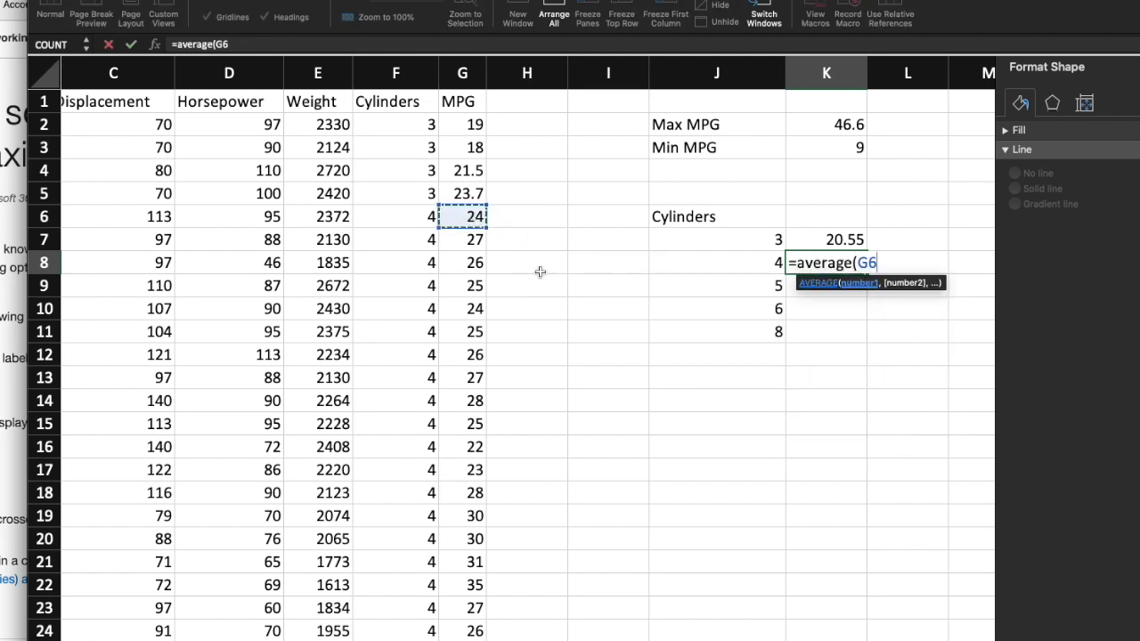
scroll(537, 272, "down", 15)
scroll(547, 284, "down", 10)
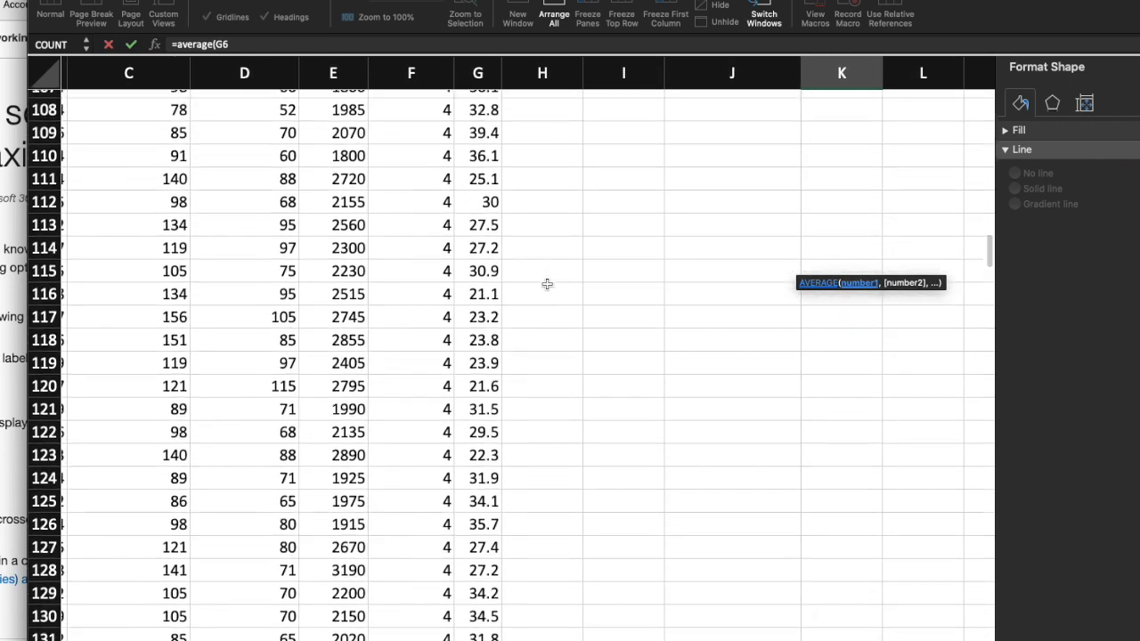
scroll(547, 284, "down", 8)
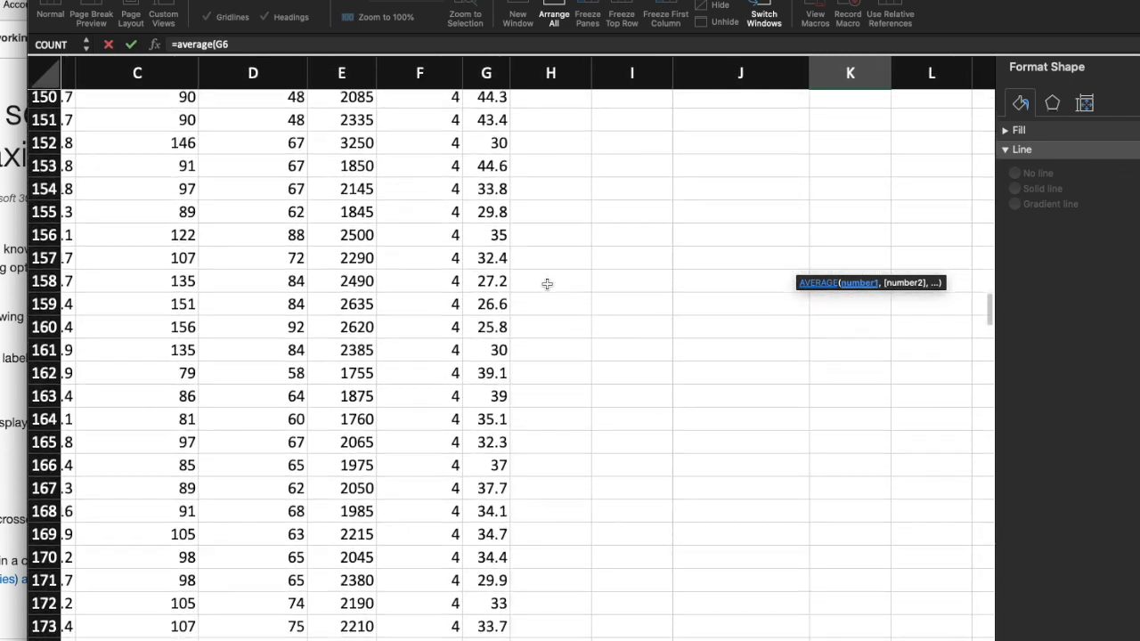
scroll(547, 284, "down", 6)
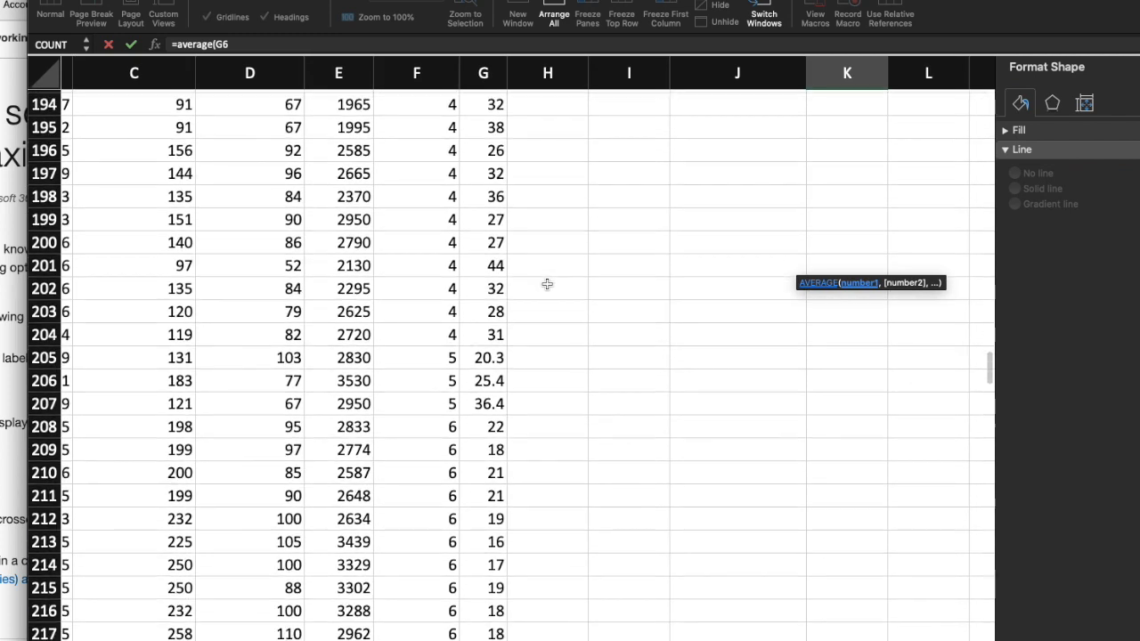
scroll(547, 284, "up", 3)
scroll(547, 284, "up", 1)
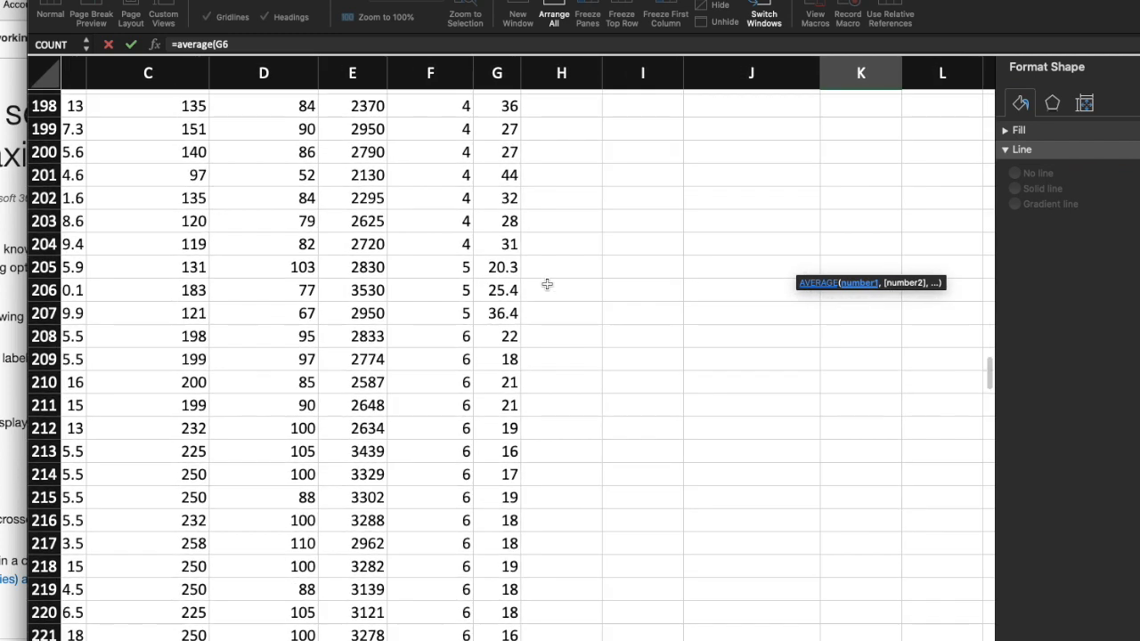
left_click(504, 244, "shift")
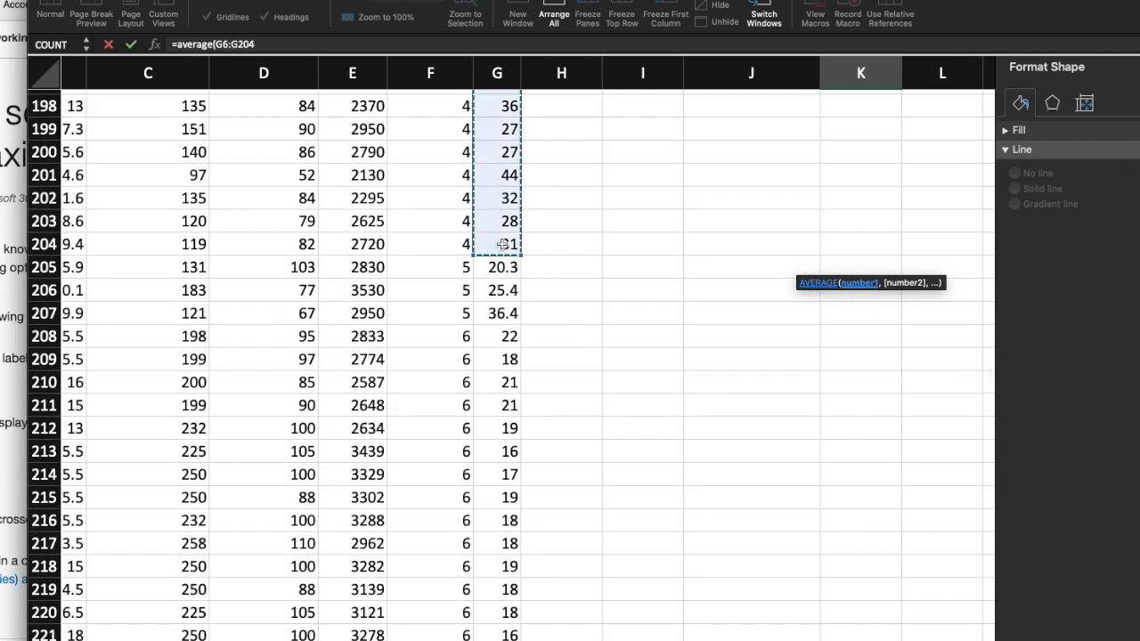
key("Return")
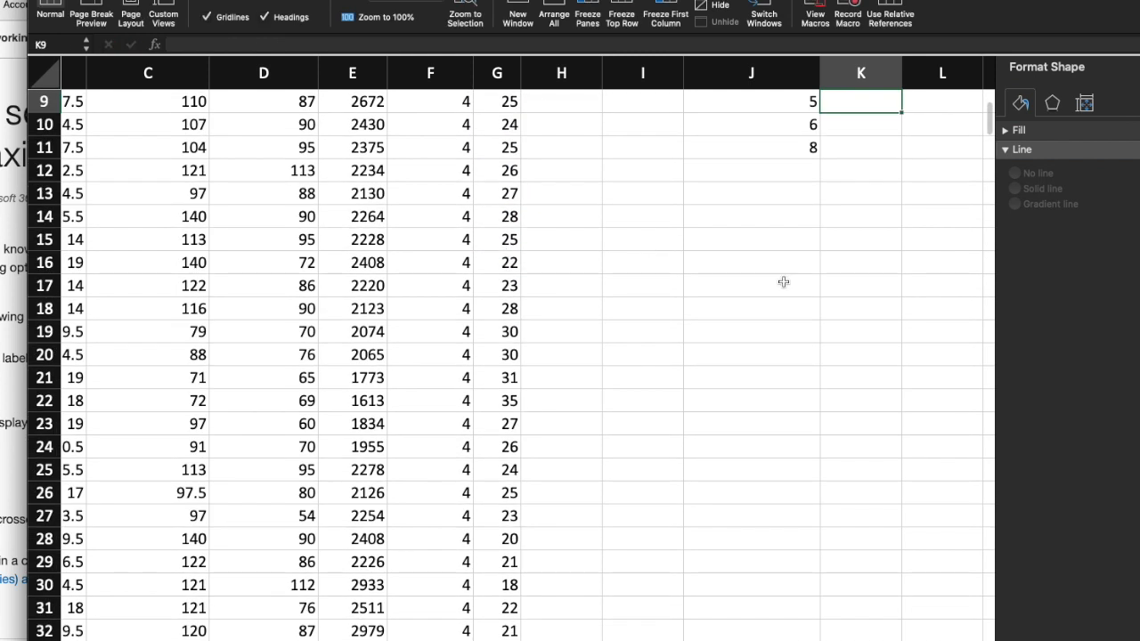
Start an AVERAGE formula in K9, beside the 5-cylinder entry, and clear the mistaken F207 reference from it
type("=average(")
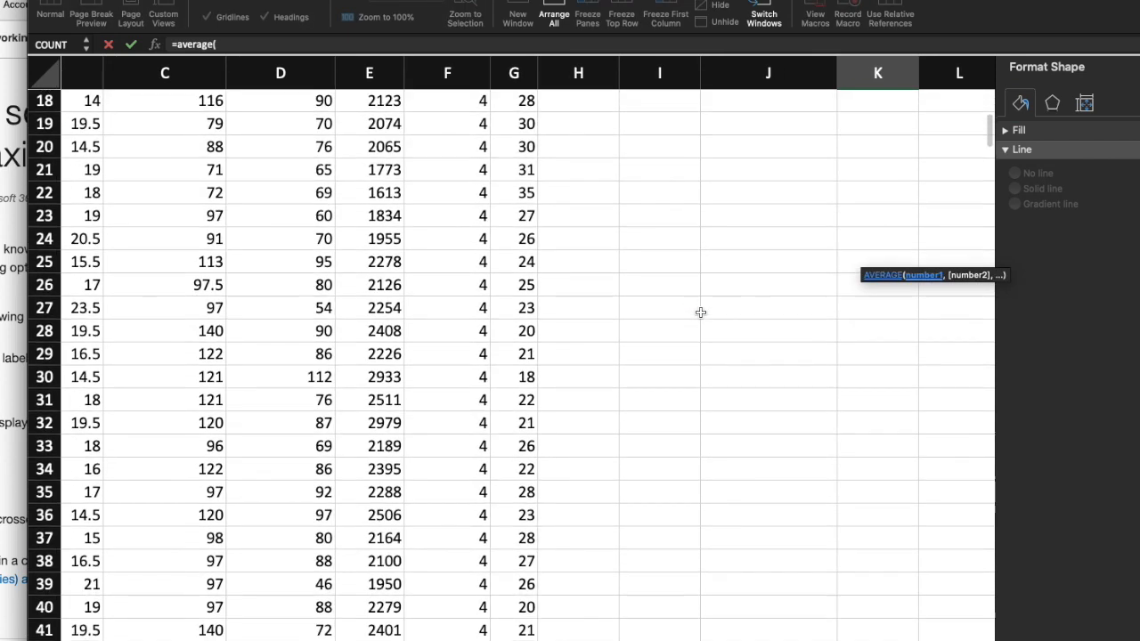
scroll(701, 312, "down", 17)
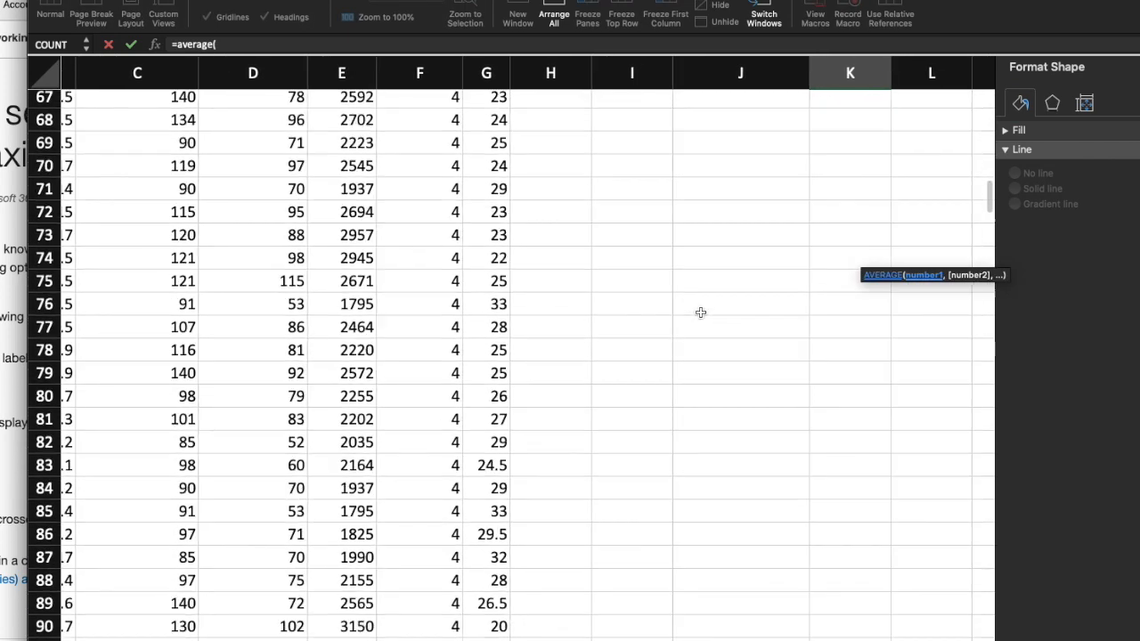
scroll(701, 313, "down", 20)
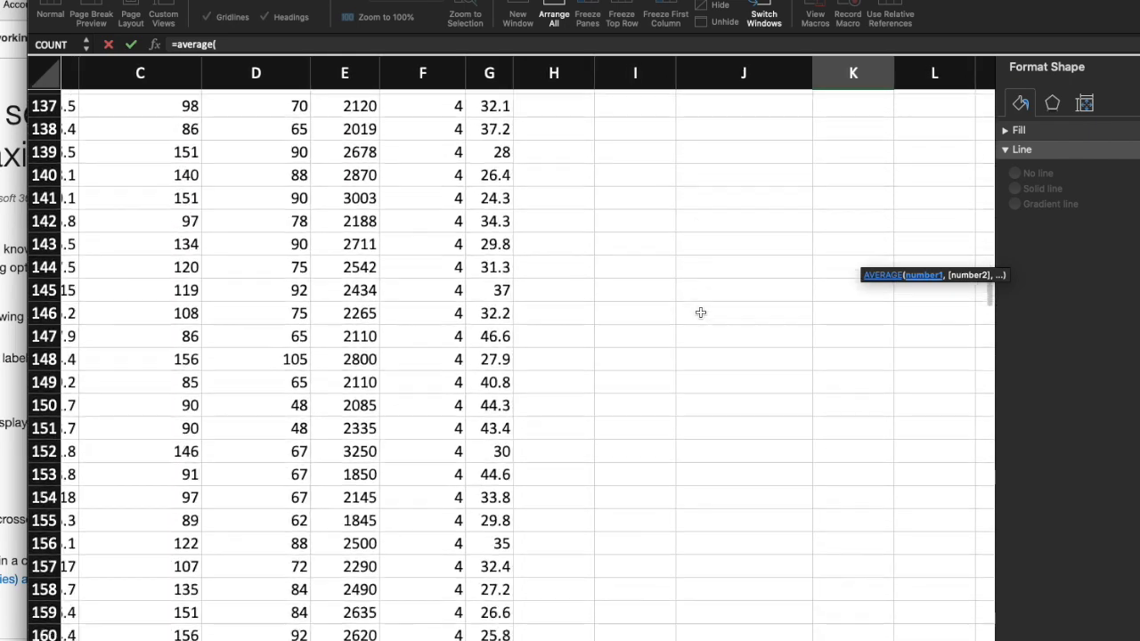
scroll(701, 312, "down", 13)
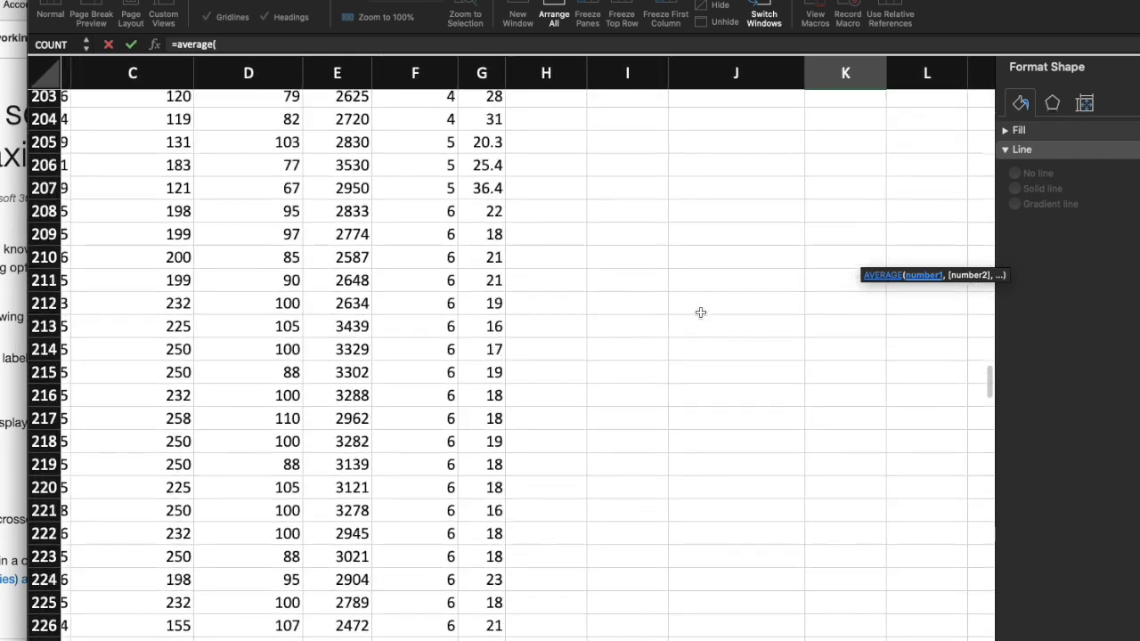
scroll(701, 312, "up", 1)
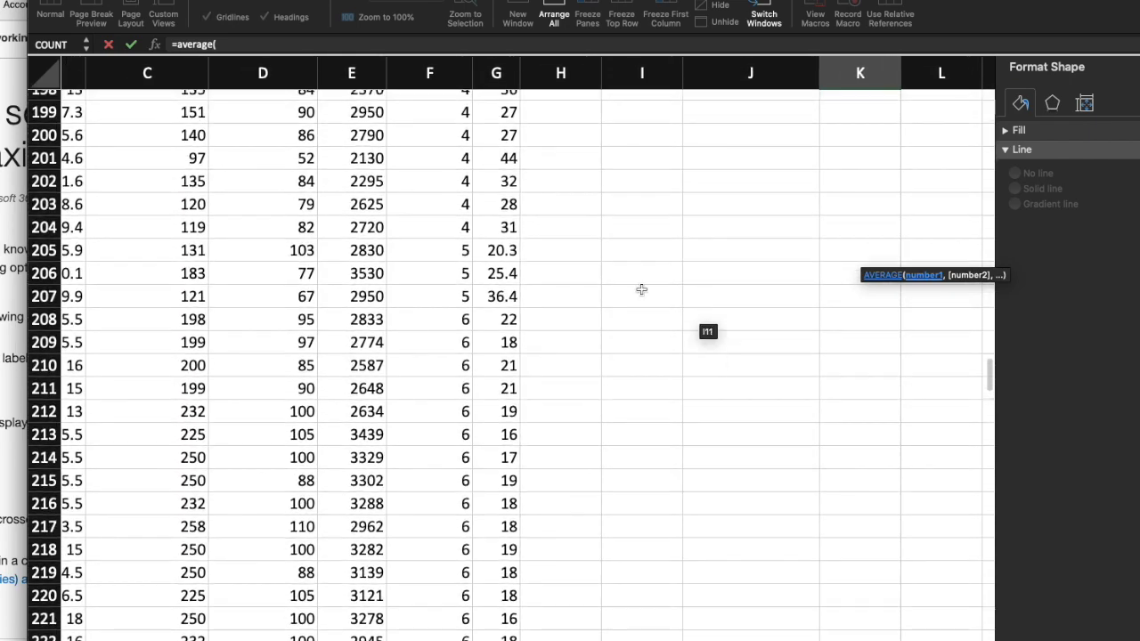
left_click(453, 252)
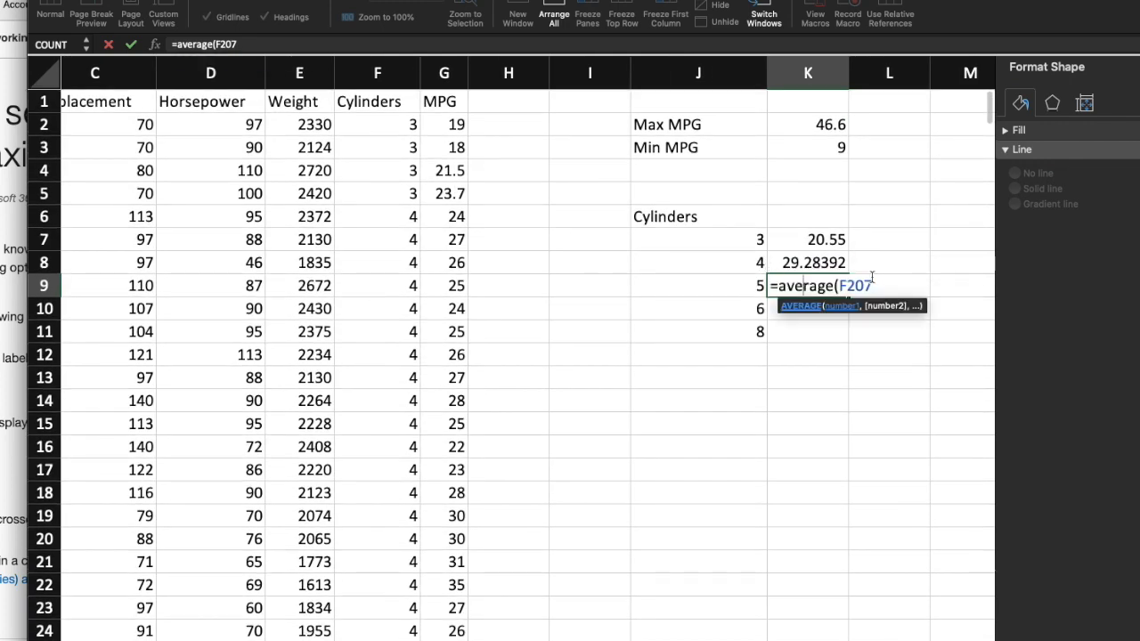
key("BackSpace")
key("BackSpace")
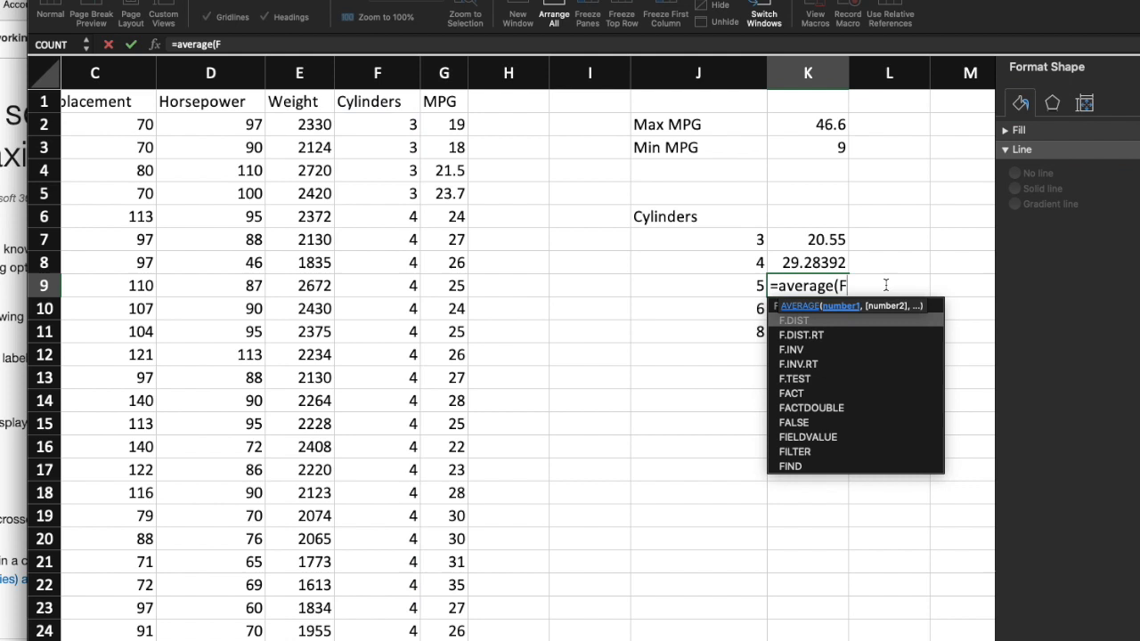
key("BackSpace")
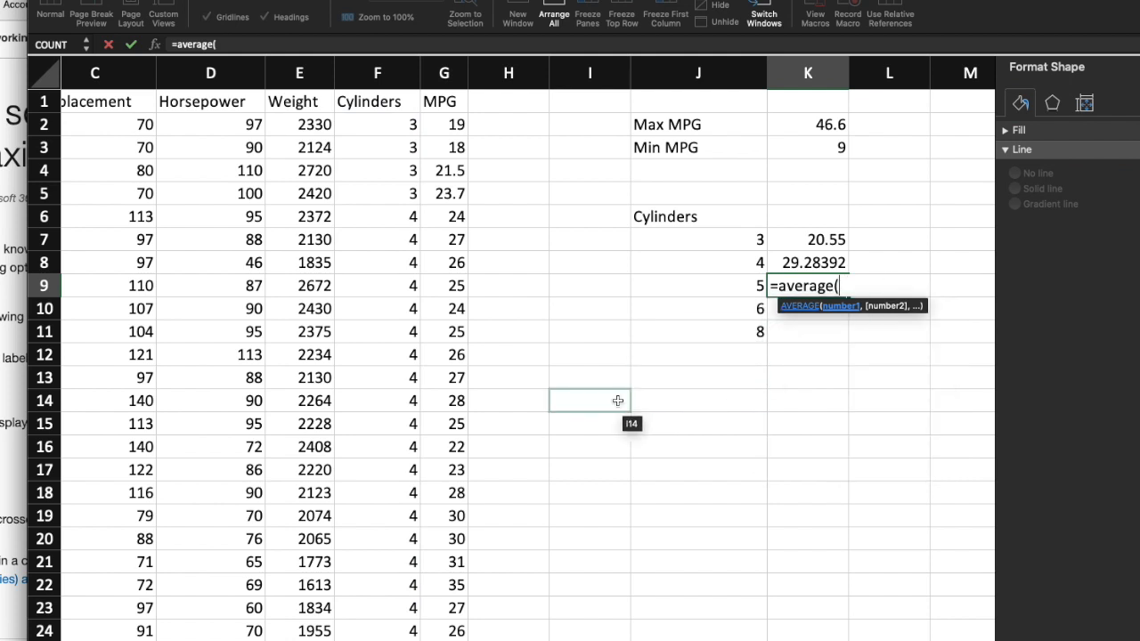
Complete the 5-cylinder formula in K9 as =AVERAGE(G205:G207), using the MPG column
scroll(621, 400, "down", 5)
scroll(618, 401, "down", 14)
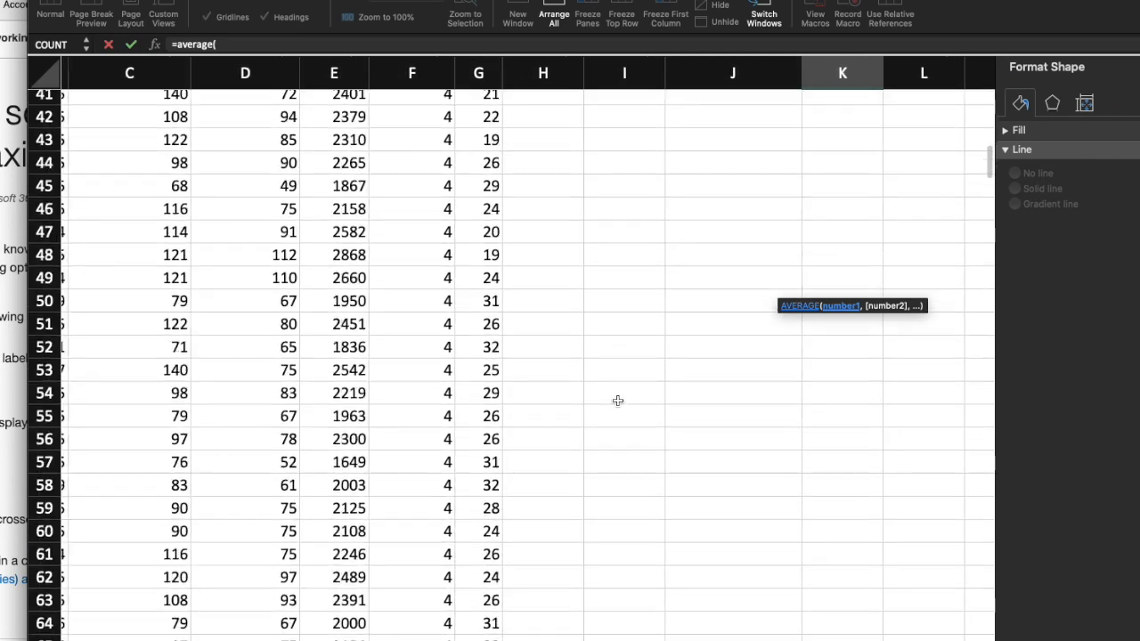
scroll(618, 401, "down", 20)
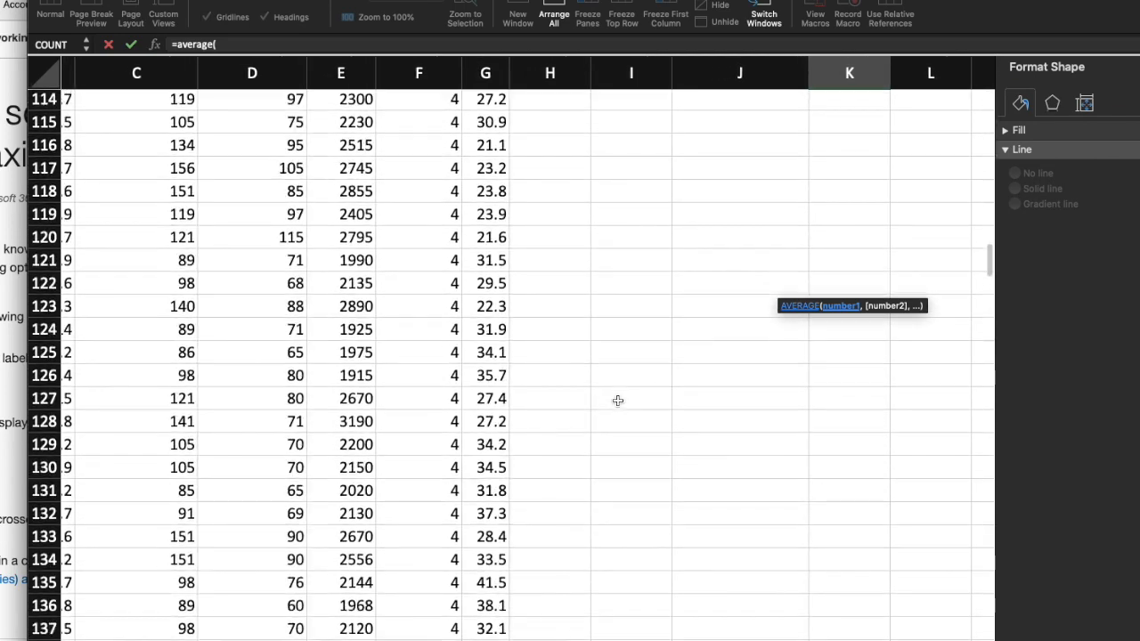
scroll(618, 401, "down", 18)
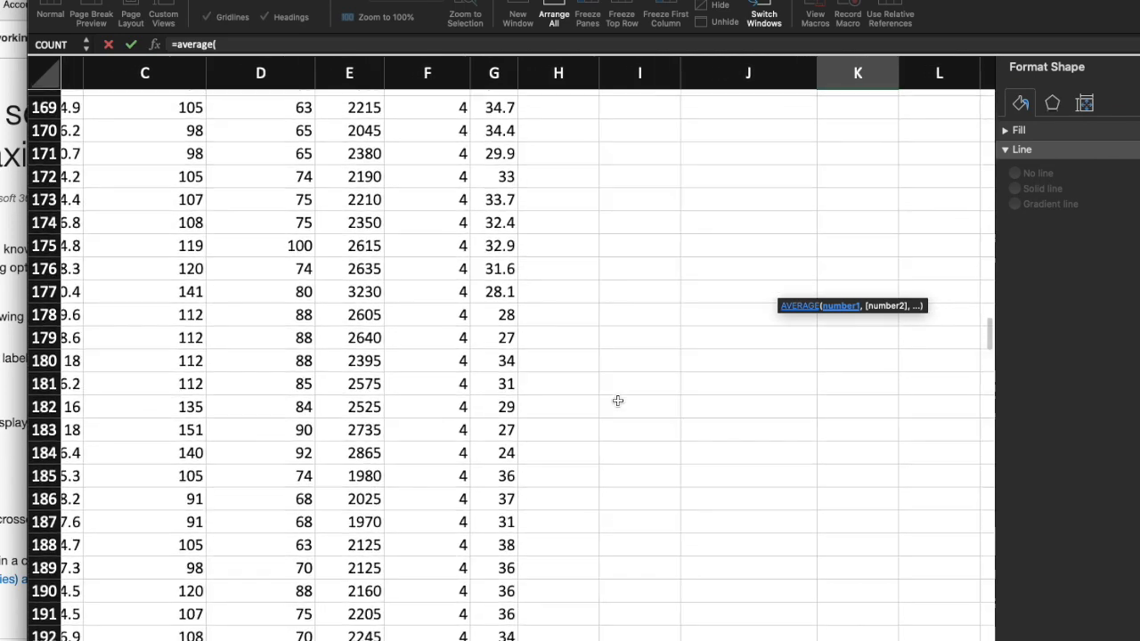
scroll(618, 401, "down", 5)
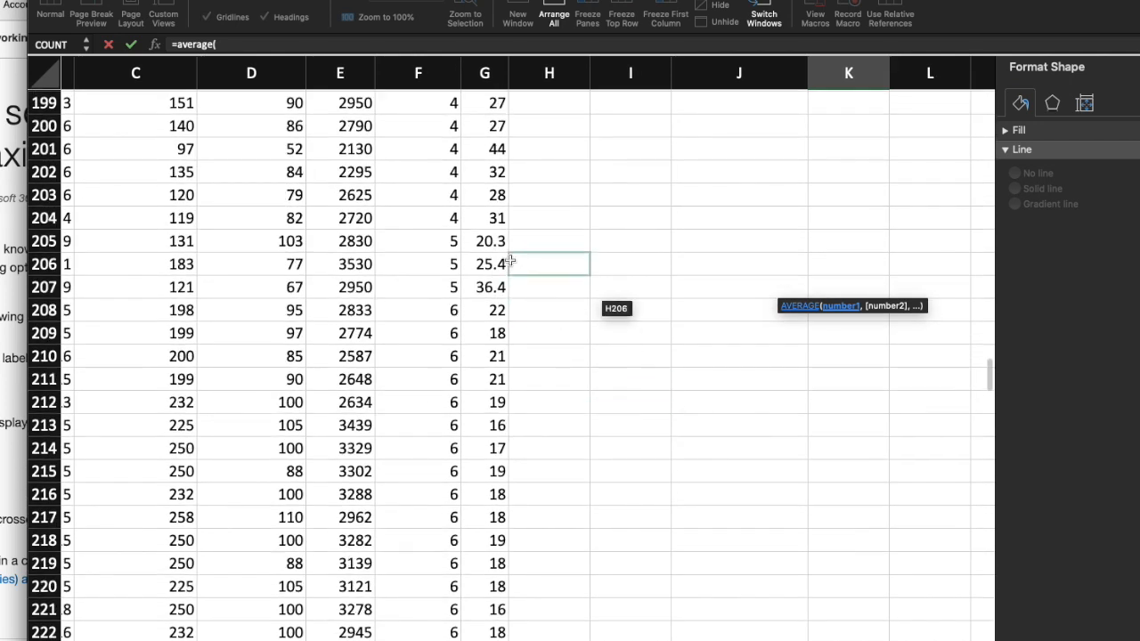
left_click(491, 241)
left_click_drag(489, 287, 489, 289)
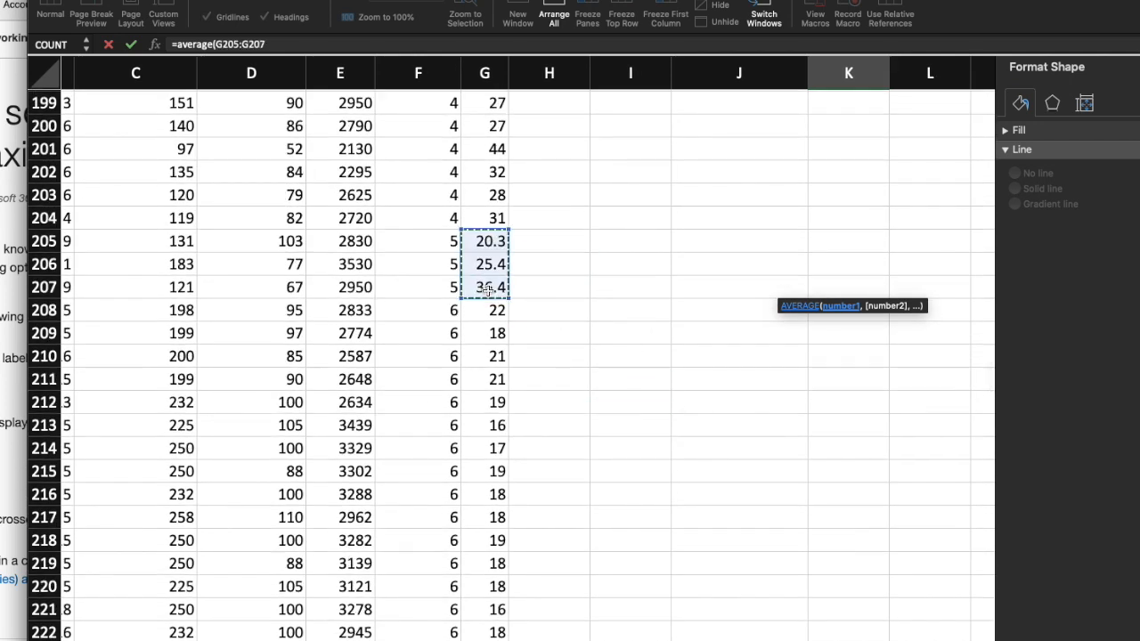
key("Escape")
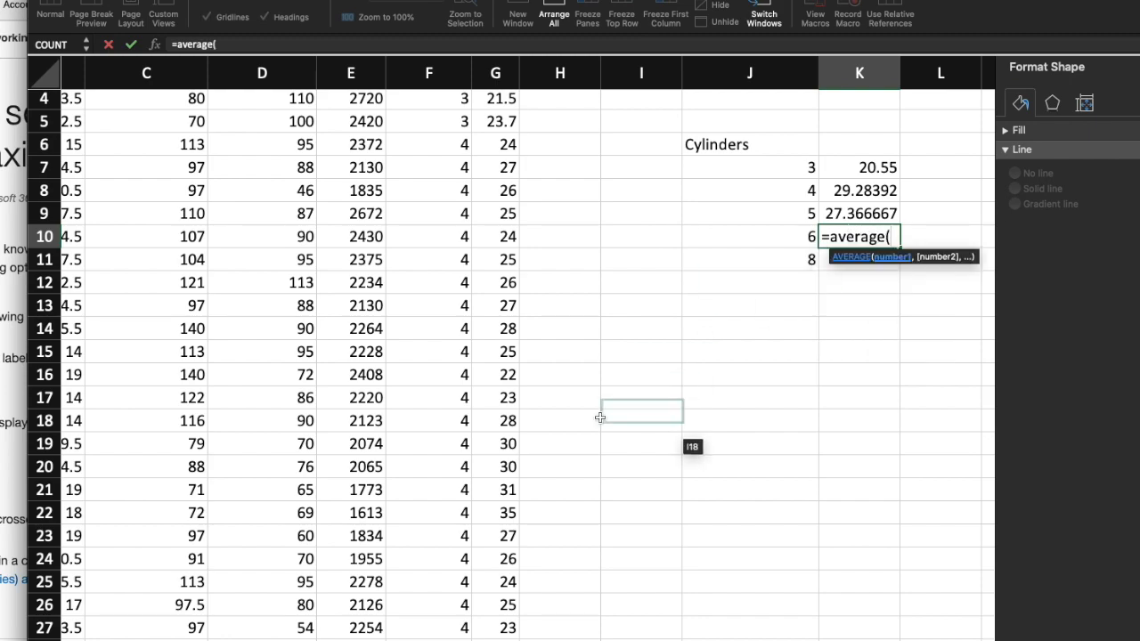
Enter the formula =AVERAGE(G208:G290) in K10, beside the 6-cylinder entry
scroll(609, 437, "down", 10)
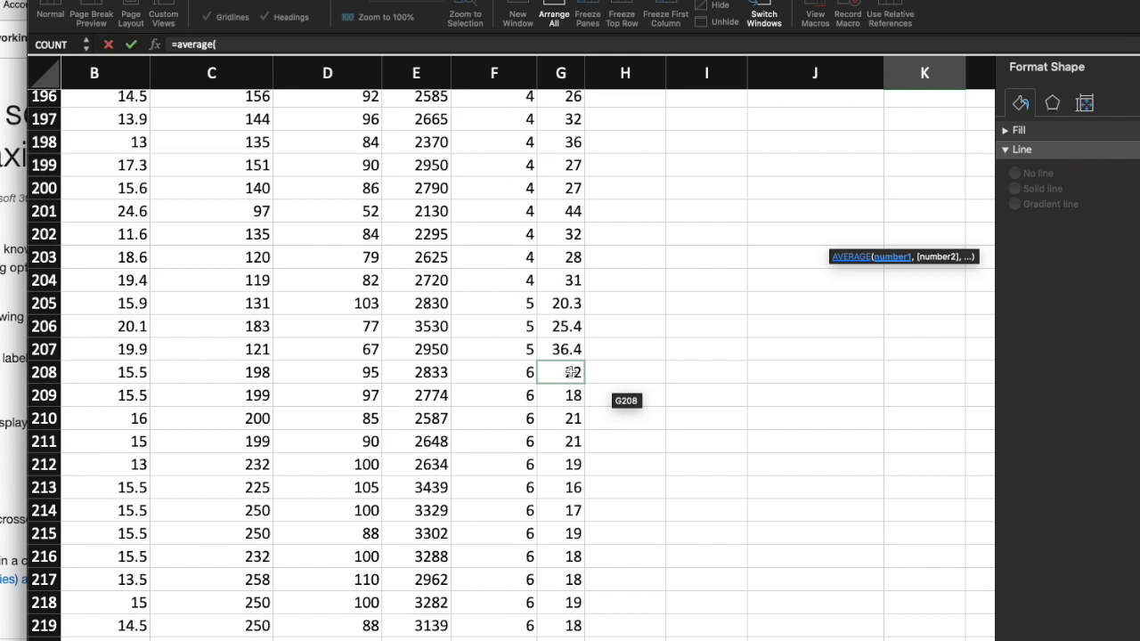
left_click(571, 372)
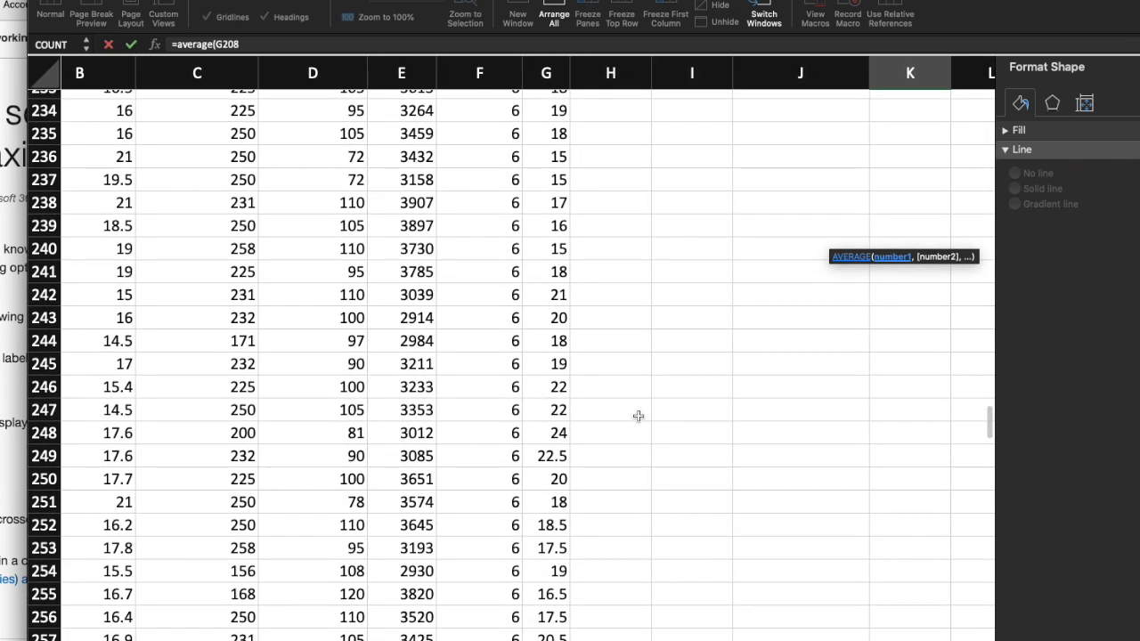
scroll(636, 439, "down", 10)
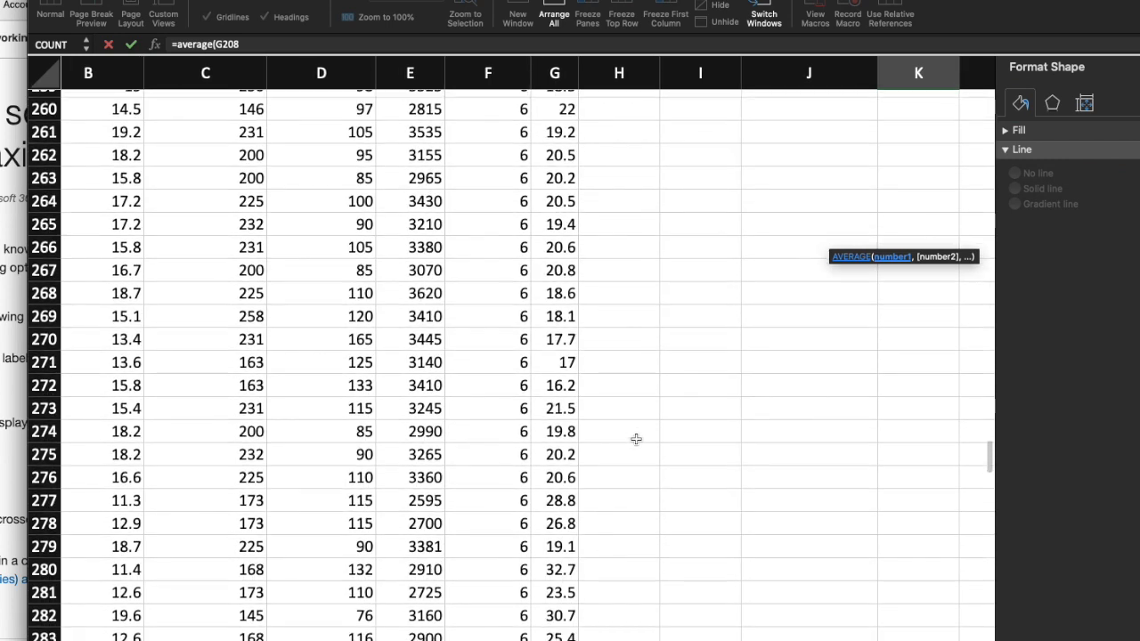
scroll(636, 439, "down", 6)
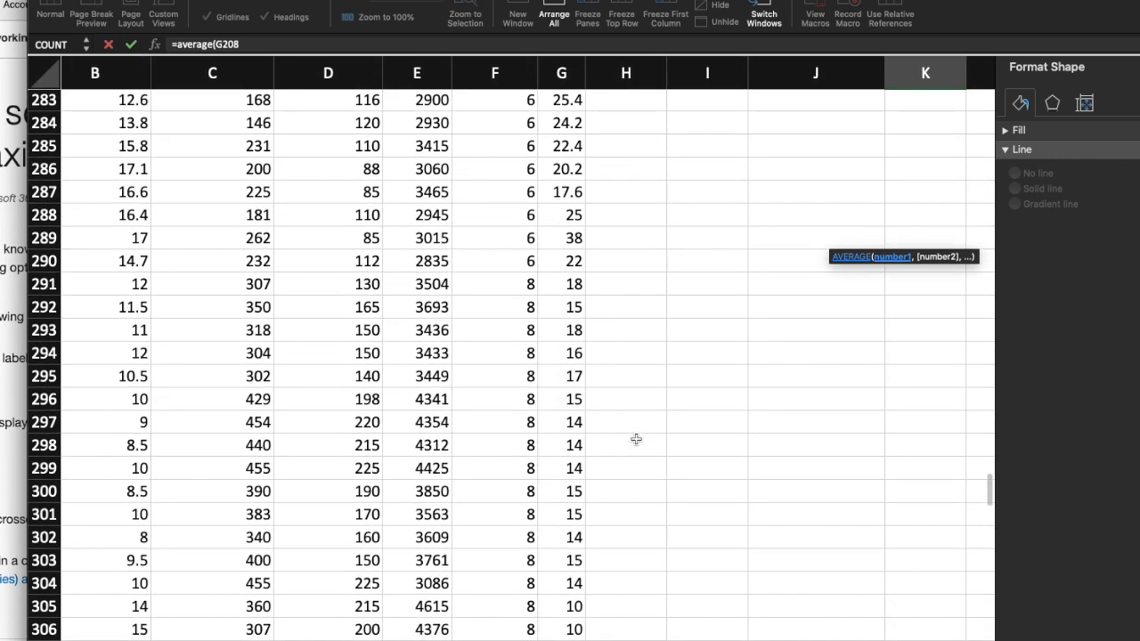
left_click(568, 261, "shift")
key("Return")
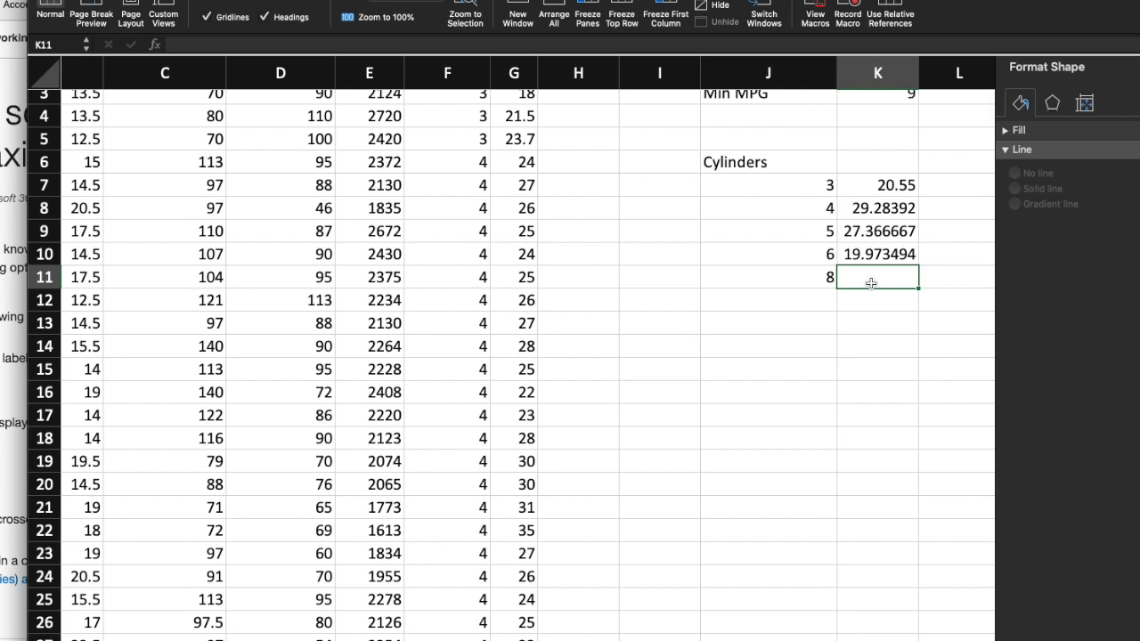
Enter the formula =AVERAGE(G291:G393) in K11, beside the 8-cylinder entry
type("=")
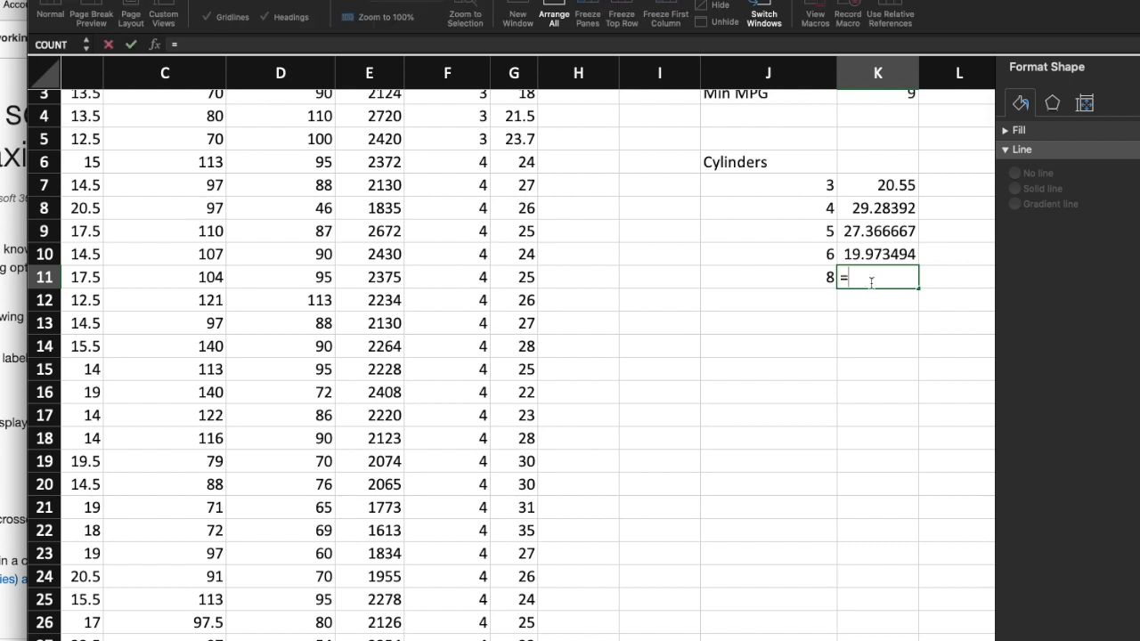
type("average(")
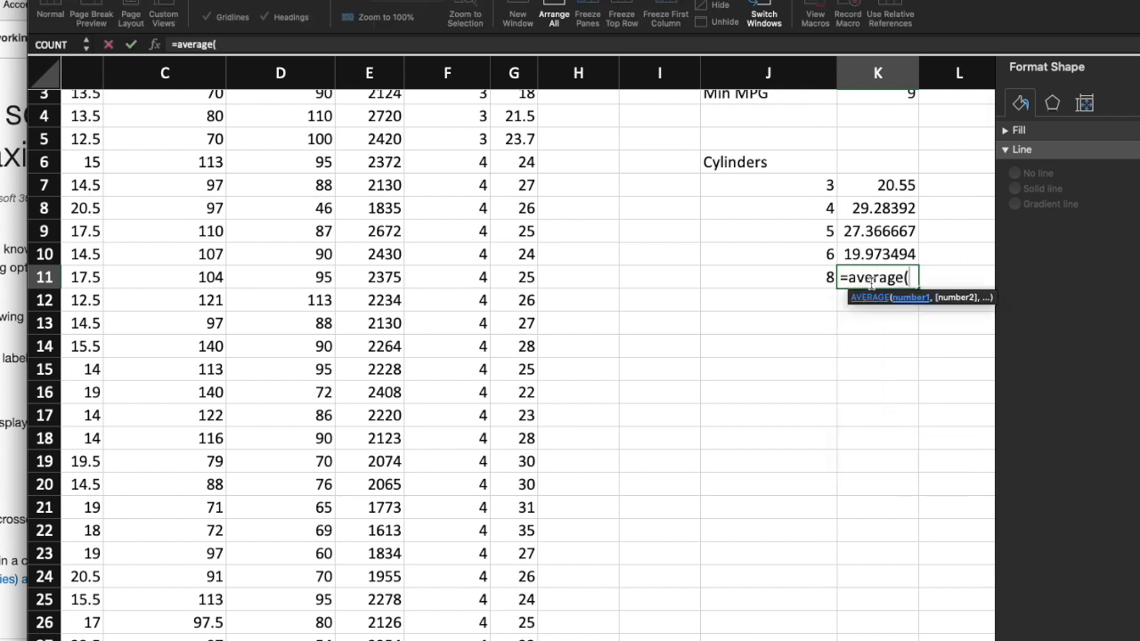
scroll(617, 376, "down", 3)
scroll(617, 376, "down", 20)
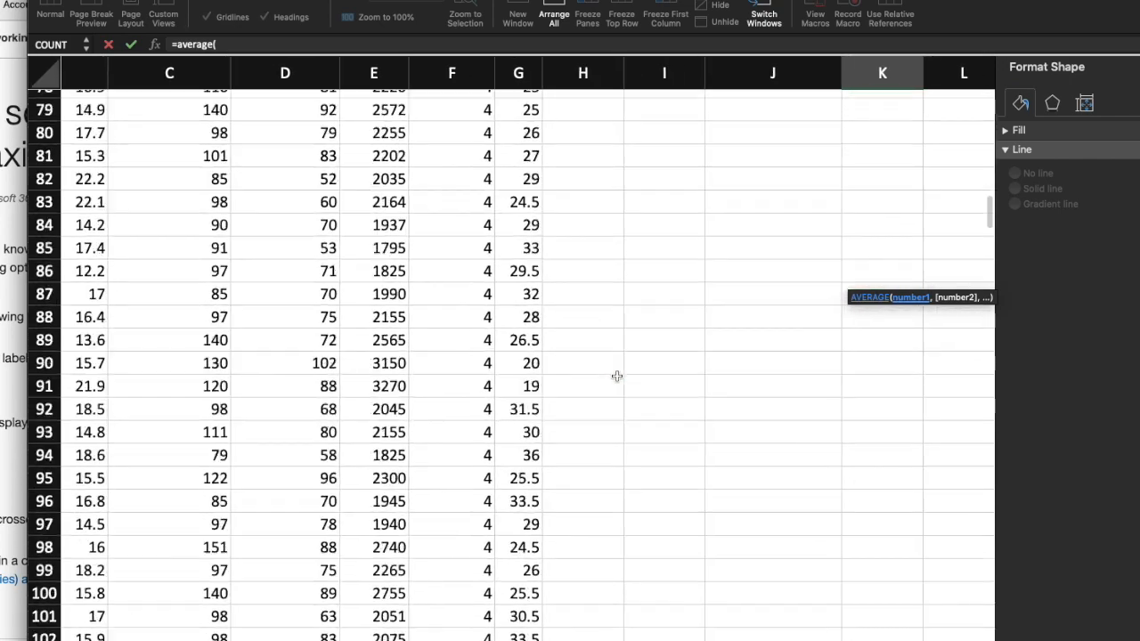
scroll(618, 376, "down", 20)
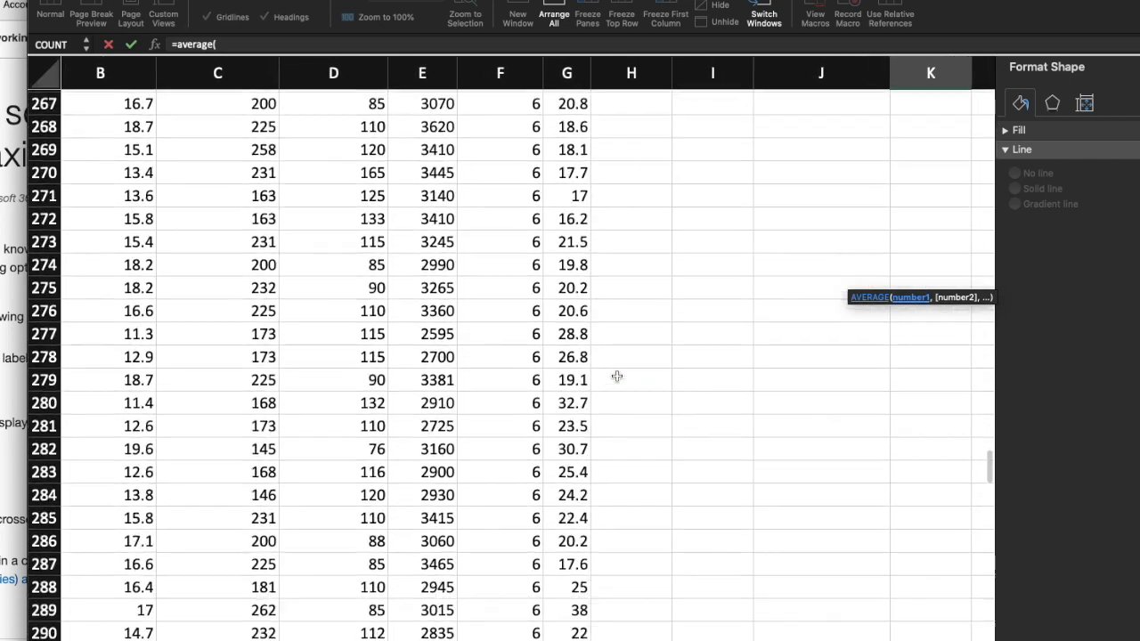
scroll(617, 376, "up", 5)
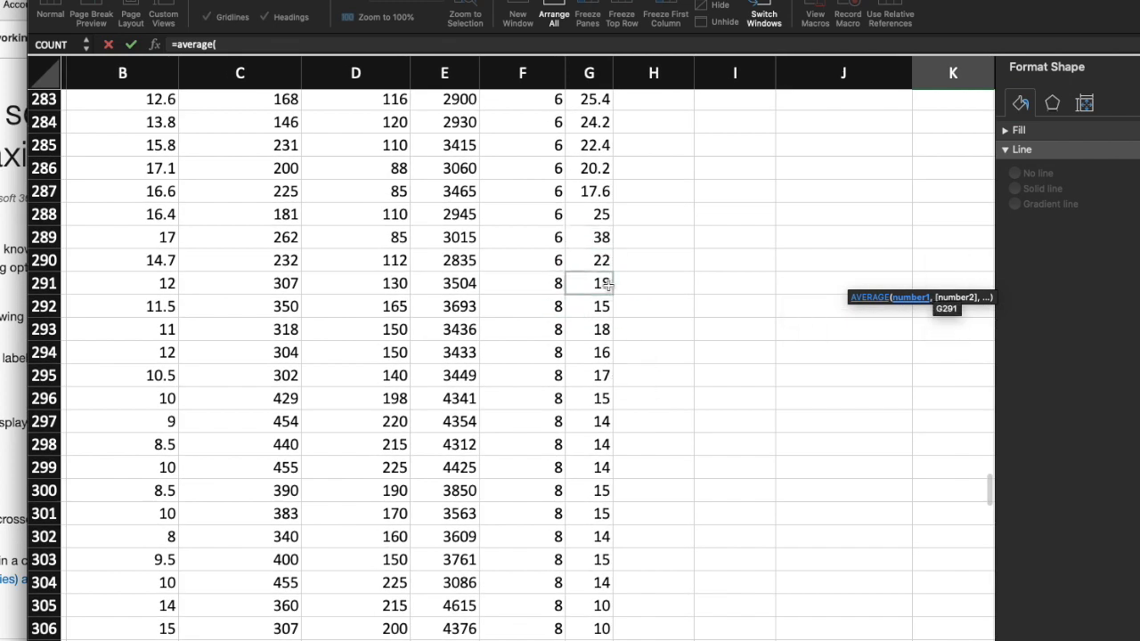
left_click(602, 283)
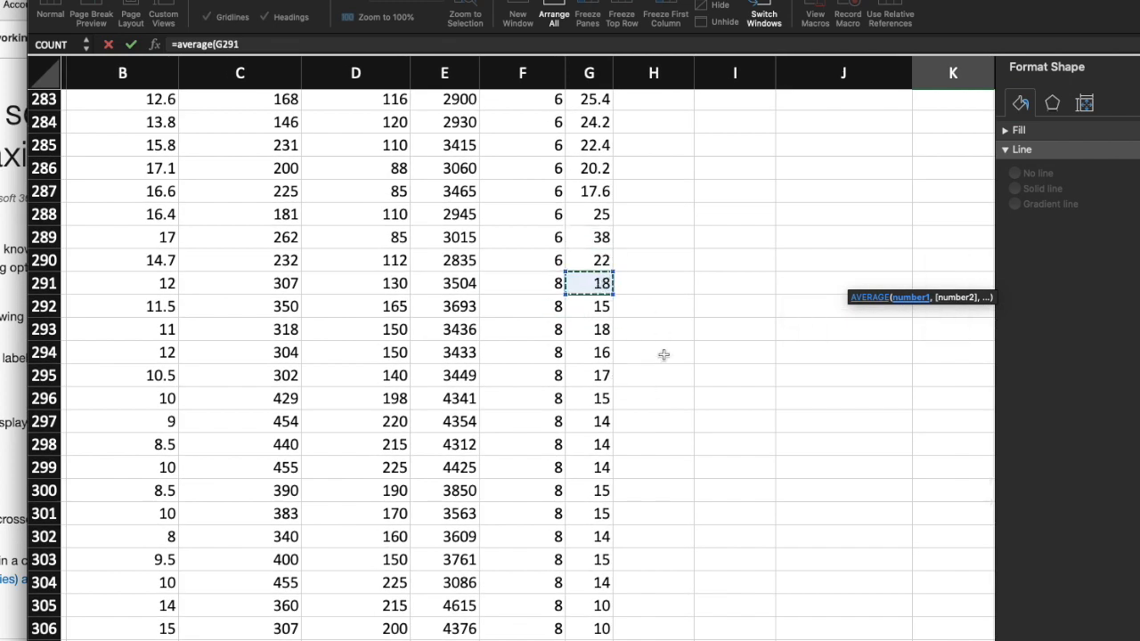
scroll(663, 355, "down", 18)
scroll(664, 355, "down", 15)
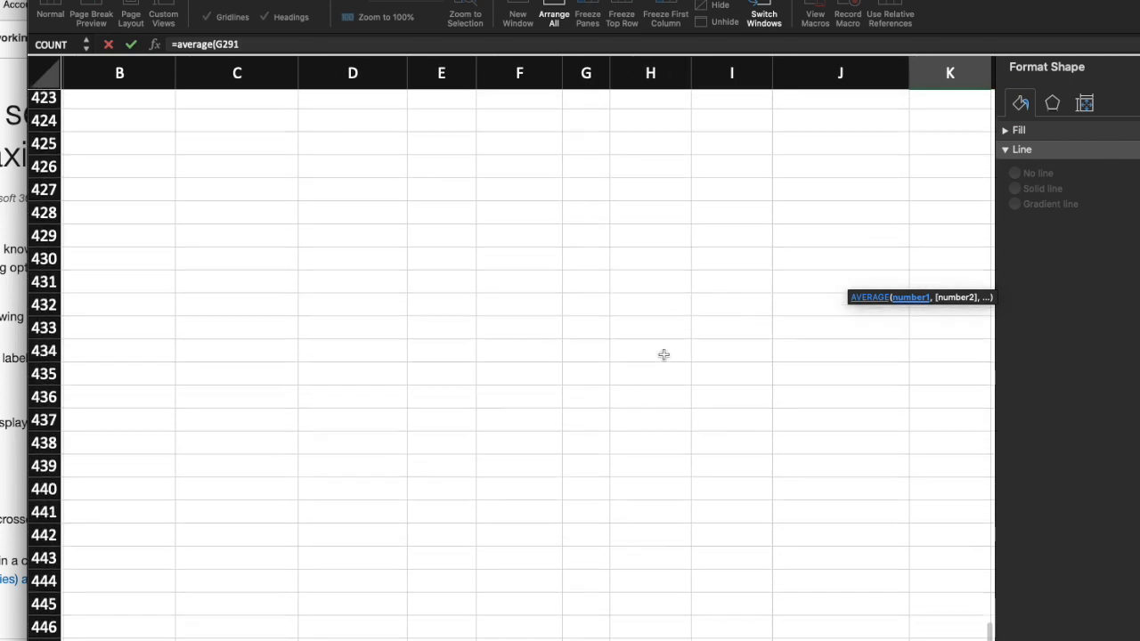
scroll(664, 355, "up", 12)
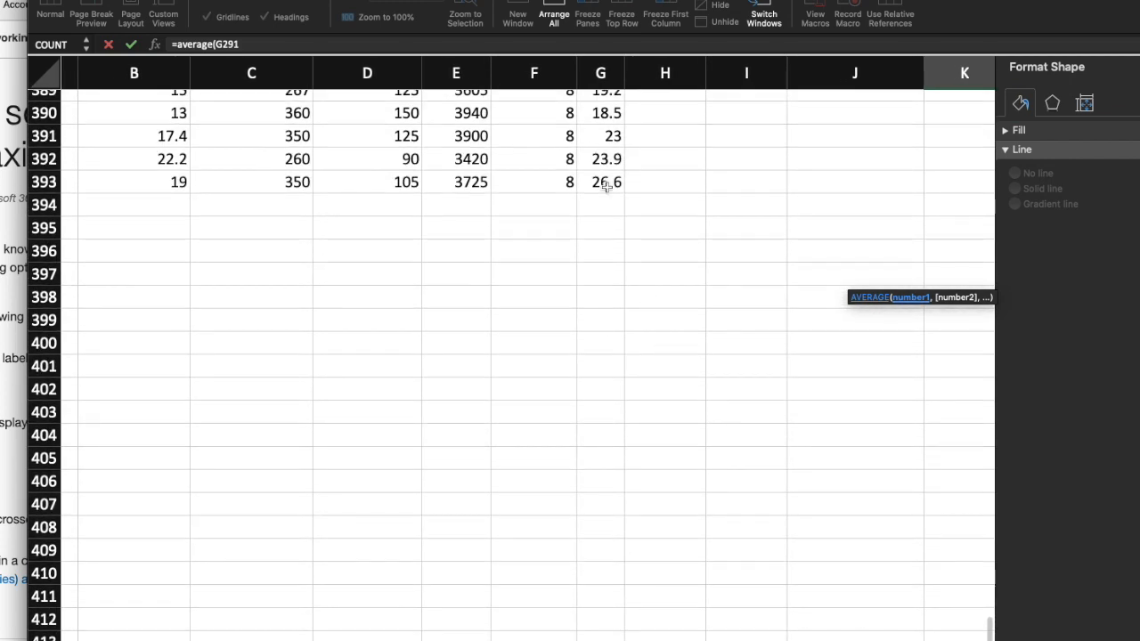
left_click(606, 184, "shift")
key("Return")
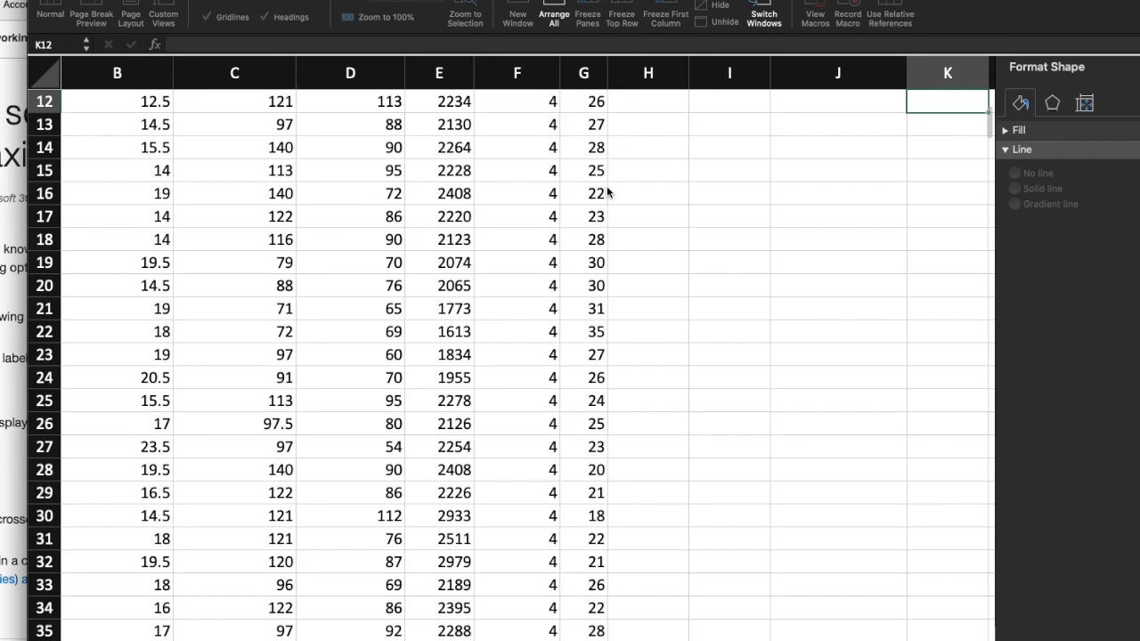
Format the average MPG cells K7:K11 as Number with 1 decimal place
scroll(746, 203, "up", 4)
scroll(745, 203, "right", 2)
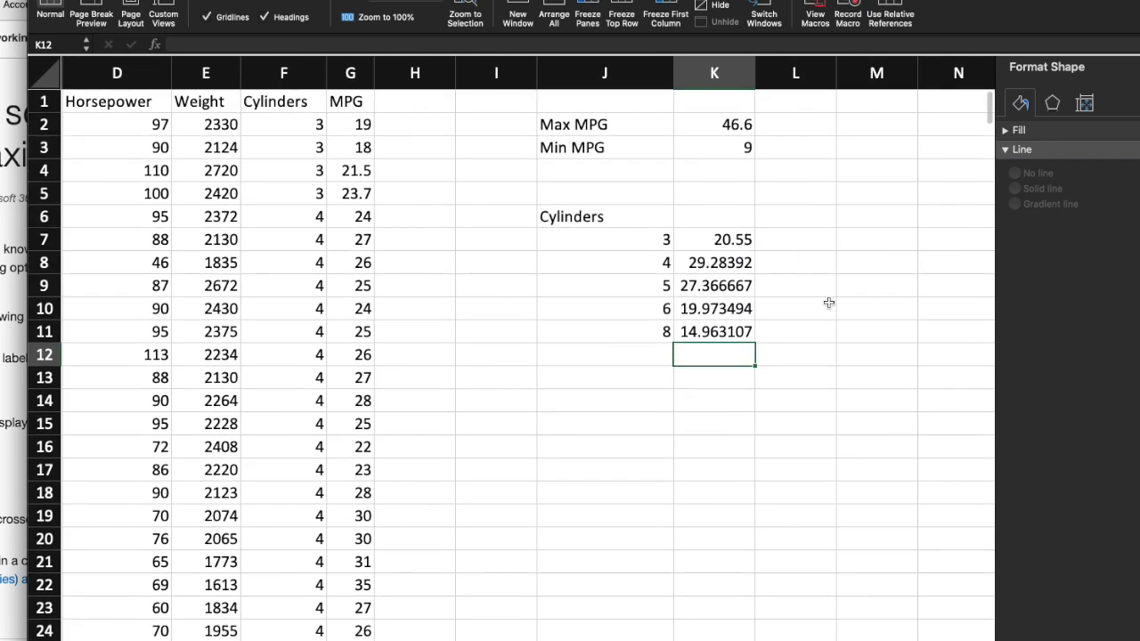
left_click(828, 304)
left_click(738, 239)
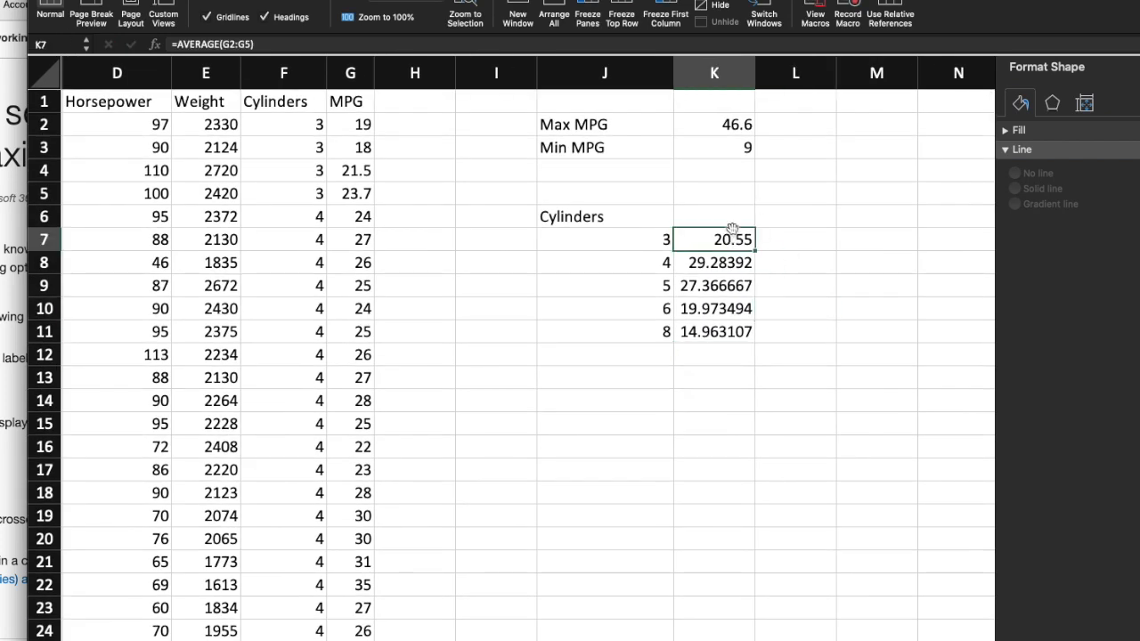
left_click(713, 331, "shift")
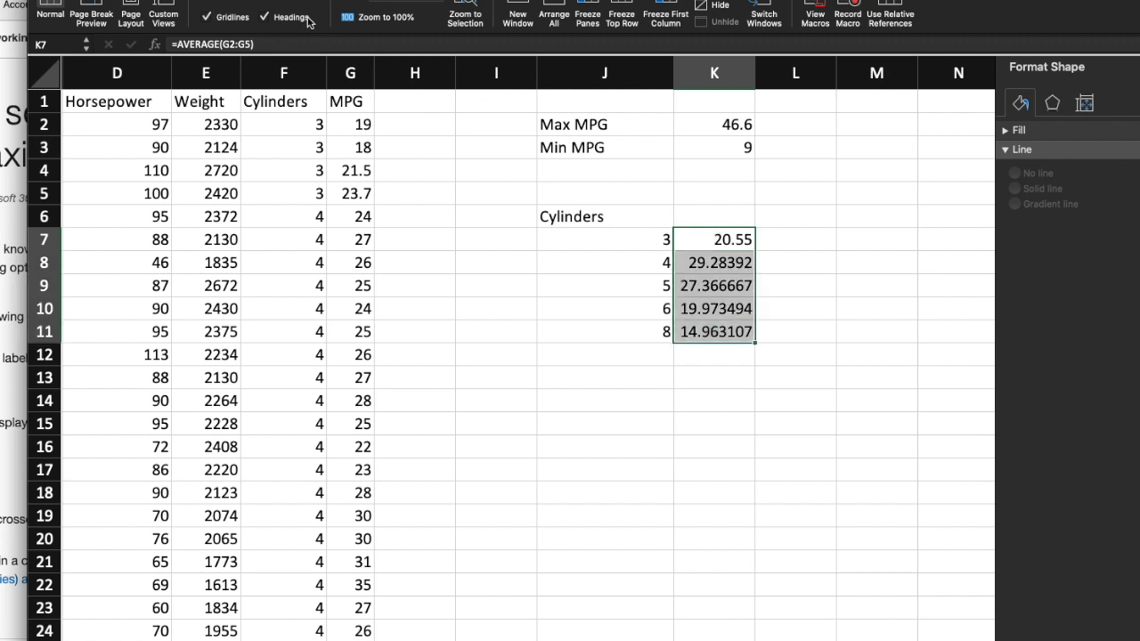
right_click(704, 252)
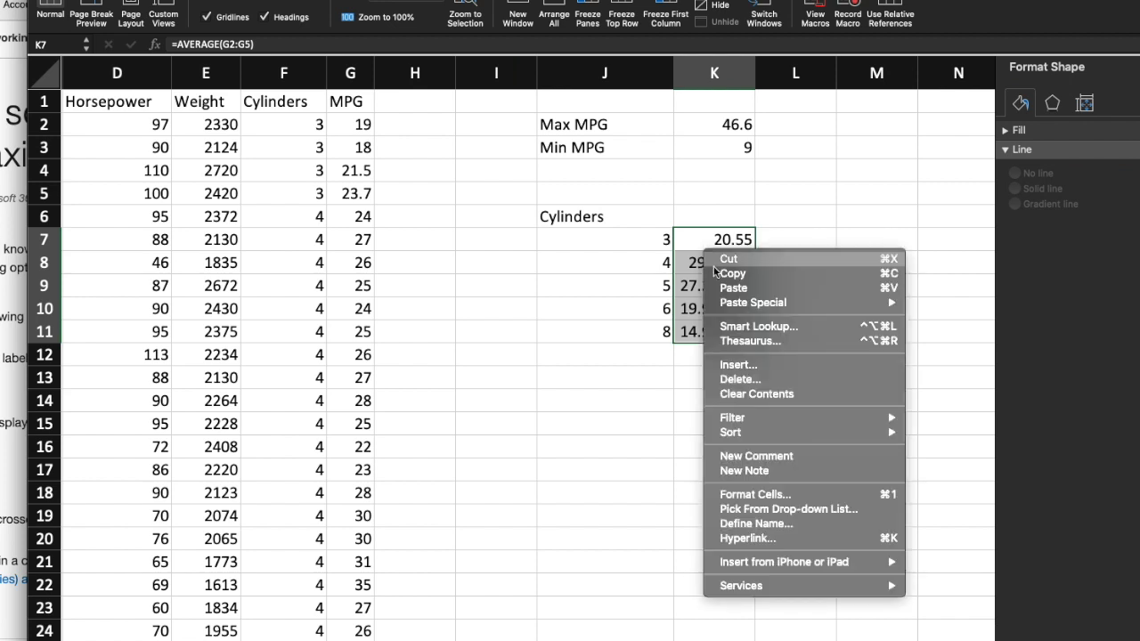
left_click(760, 496)
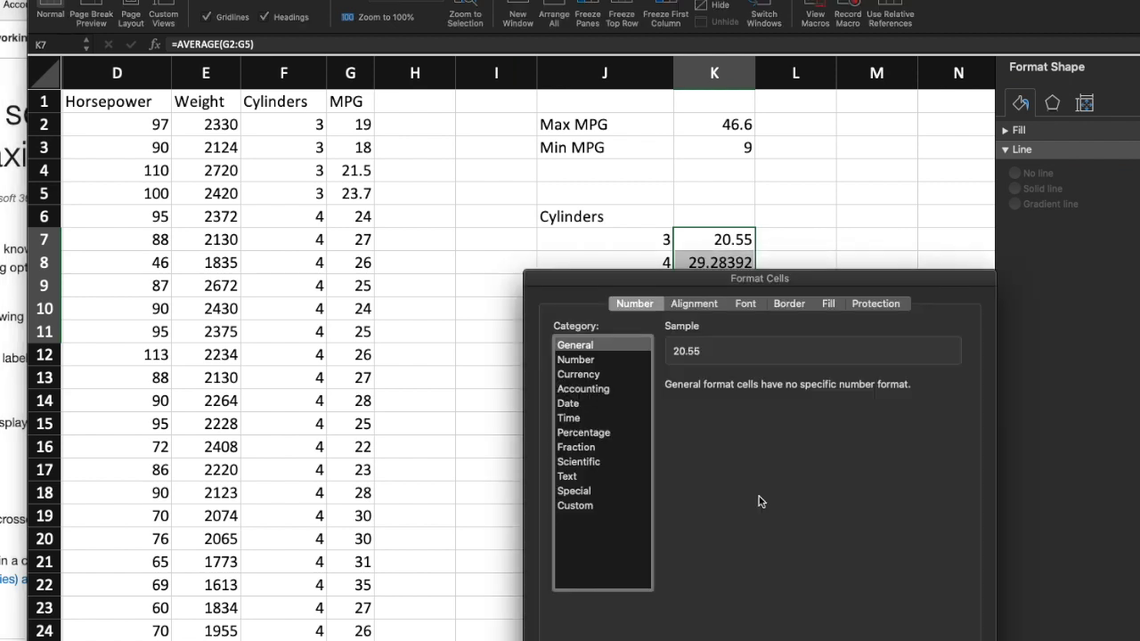
left_click(582, 361)
left_click(779, 389)
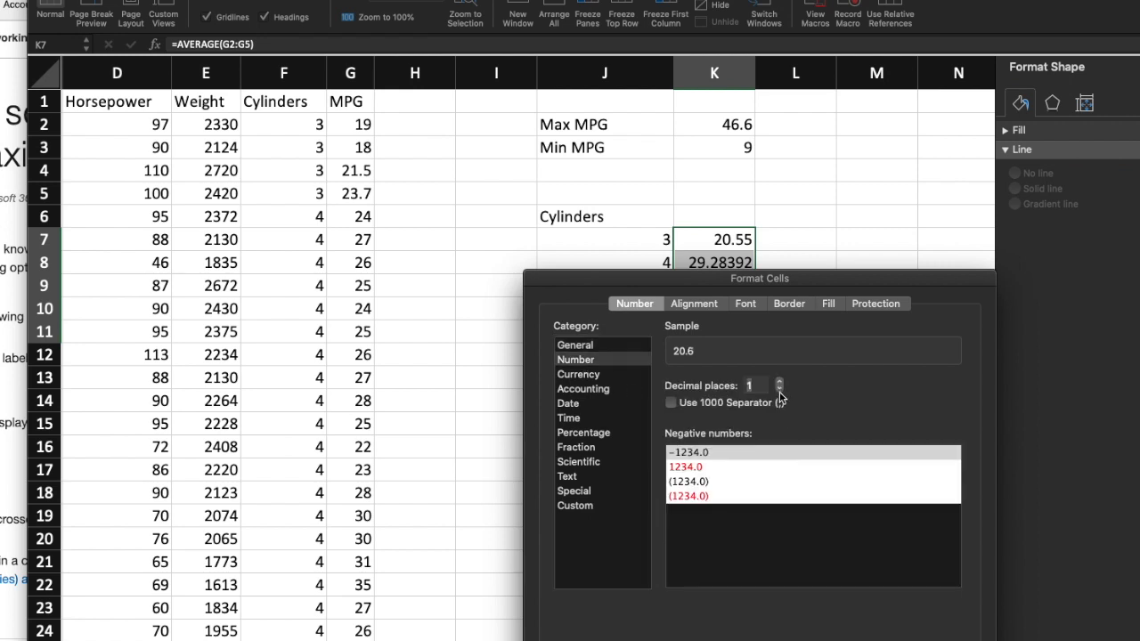
key("Return")
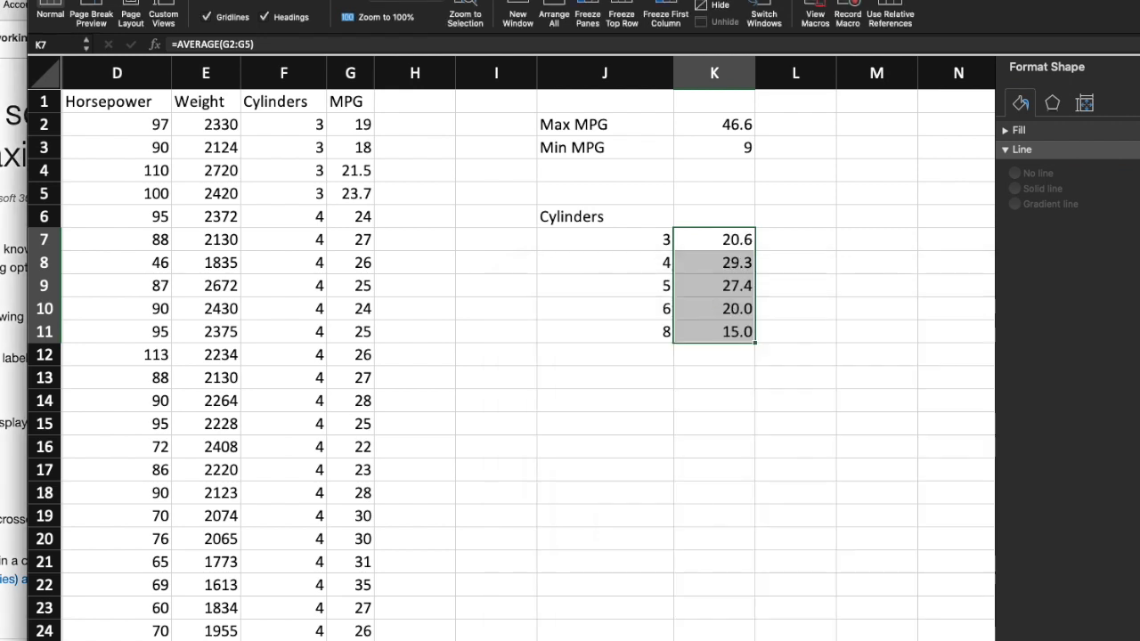
Enter the header "Avg MPG" in K6, beside the Cylinders header
left_click(787, 506)
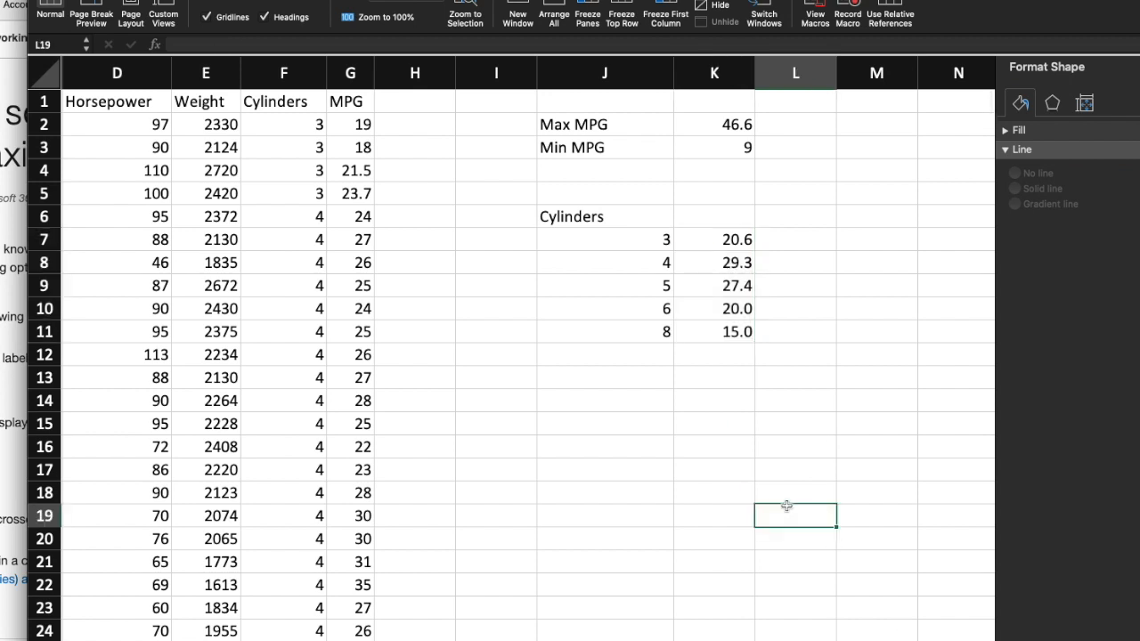
left_click(710, 217)
type("A")
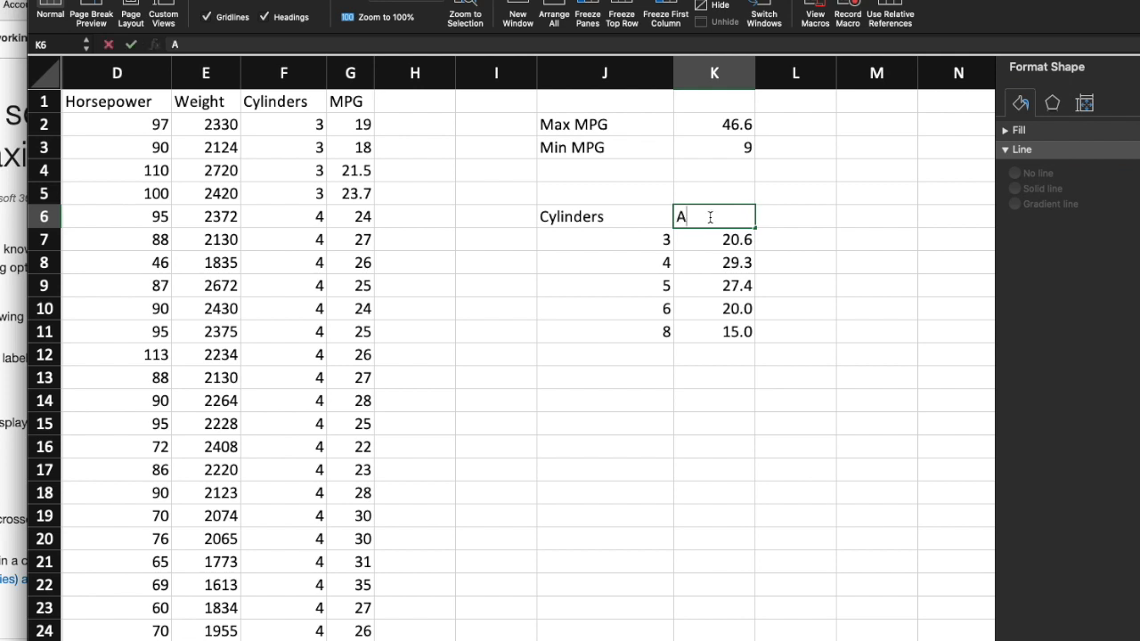
type("vg MPG")
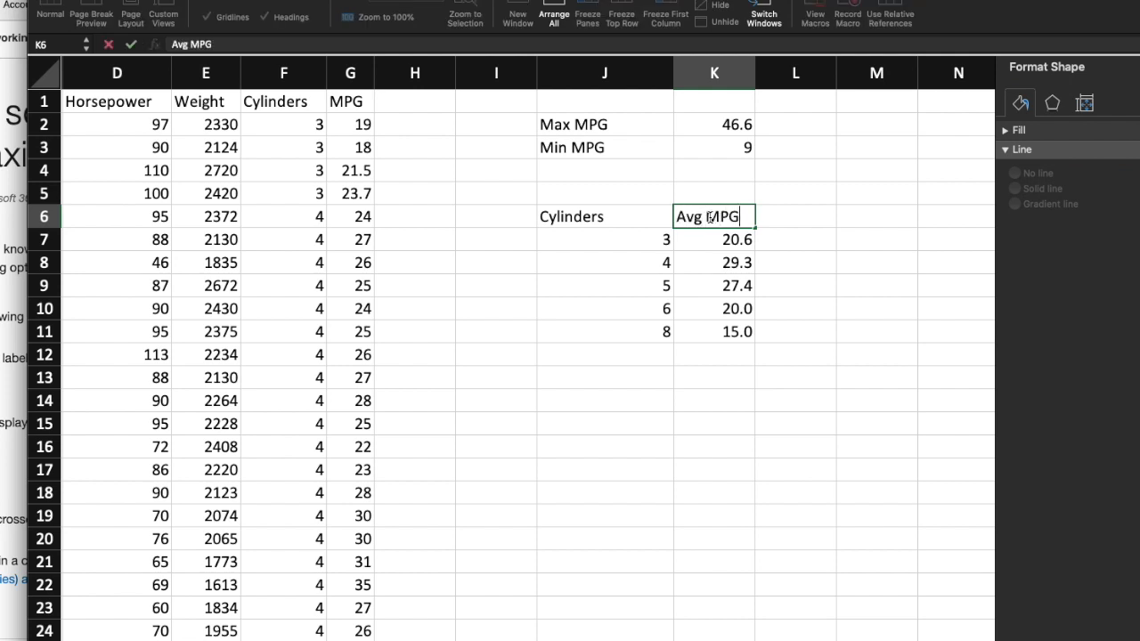
left_click(800, 208)
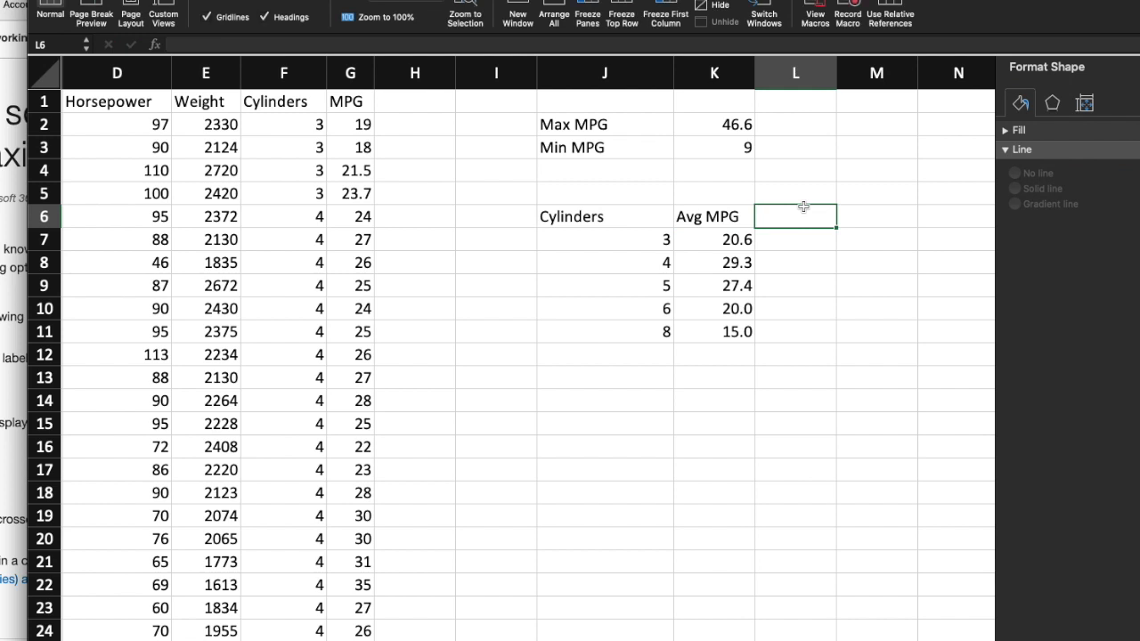
Insert a clustered column chart of average MPG by number of cylinders from J6:K11
left_click(634, 216)
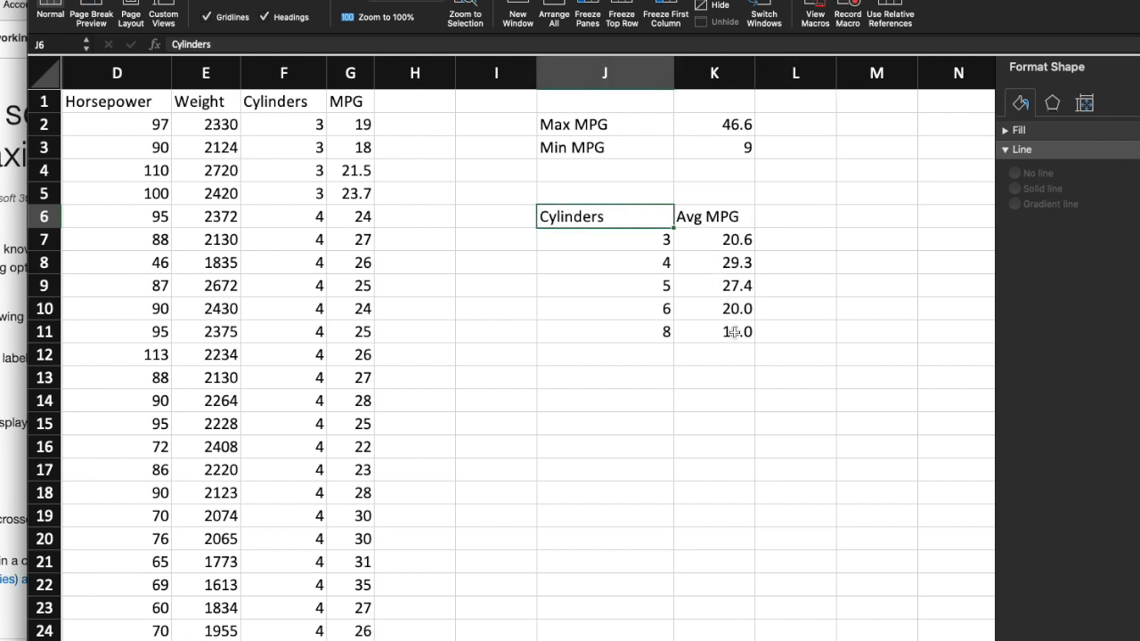
key("super+Tab")
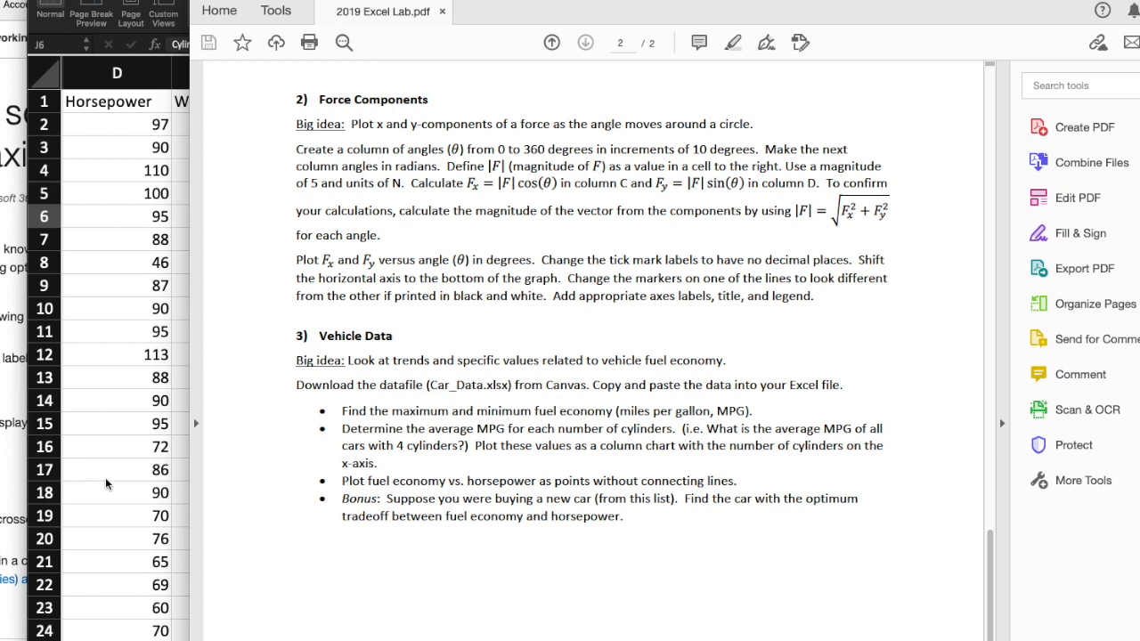
key("super+Tab")
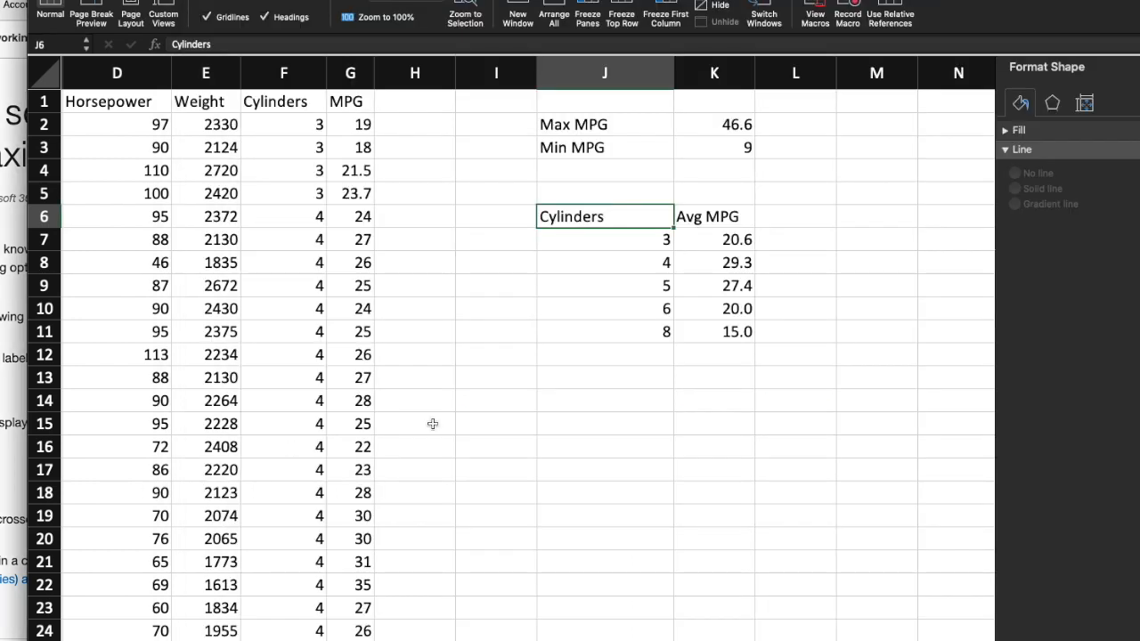
left_click(732, 331, "shift")
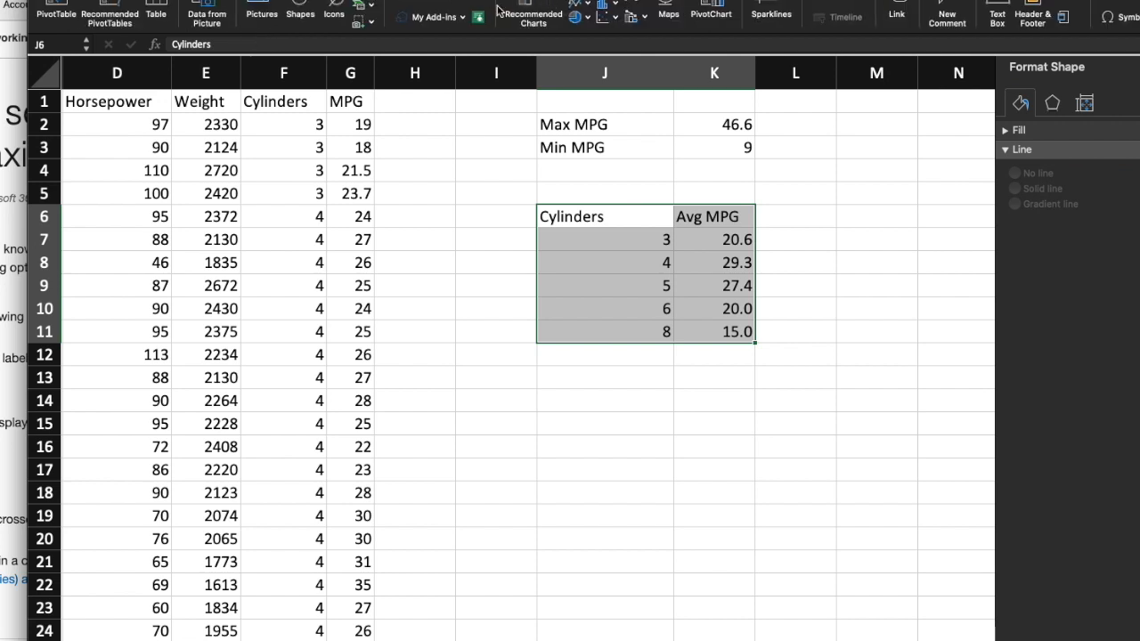
left_click(549, 3)
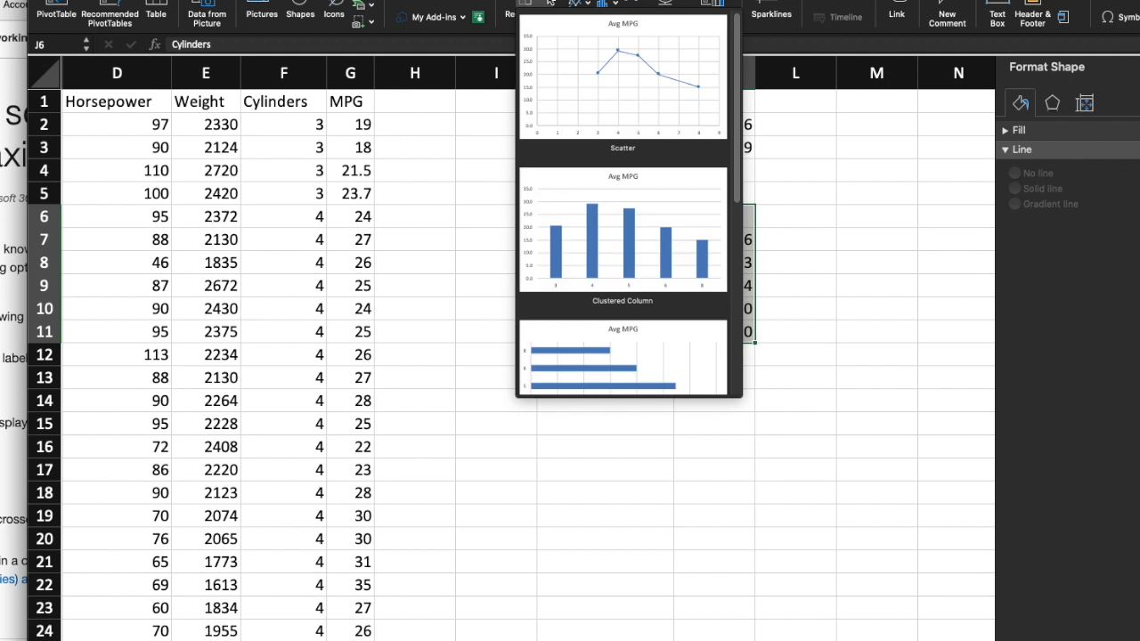
left_click(604, 253)
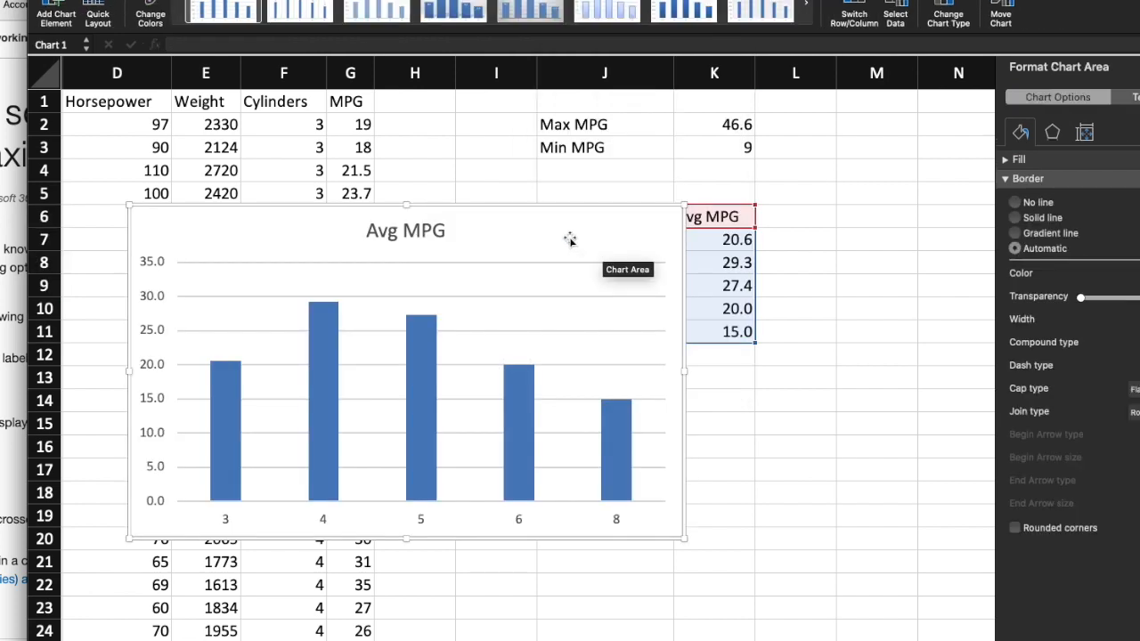
Move the Avg MPG chart below its table and apply the chart style with white data labels and shadowed columns on a light gradient
left_click_drag(546, 236, 855, 392)
scroll(898, 257, "down", 10)
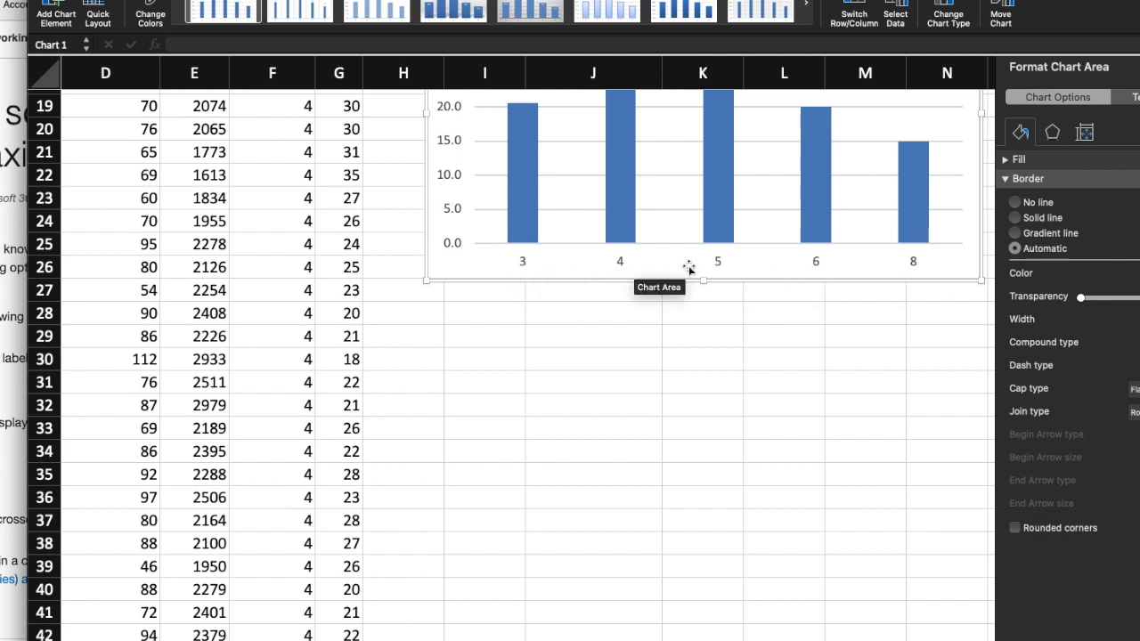
scroll(772, 259, "up", 3)
scroll(772, 259, "up", 5)
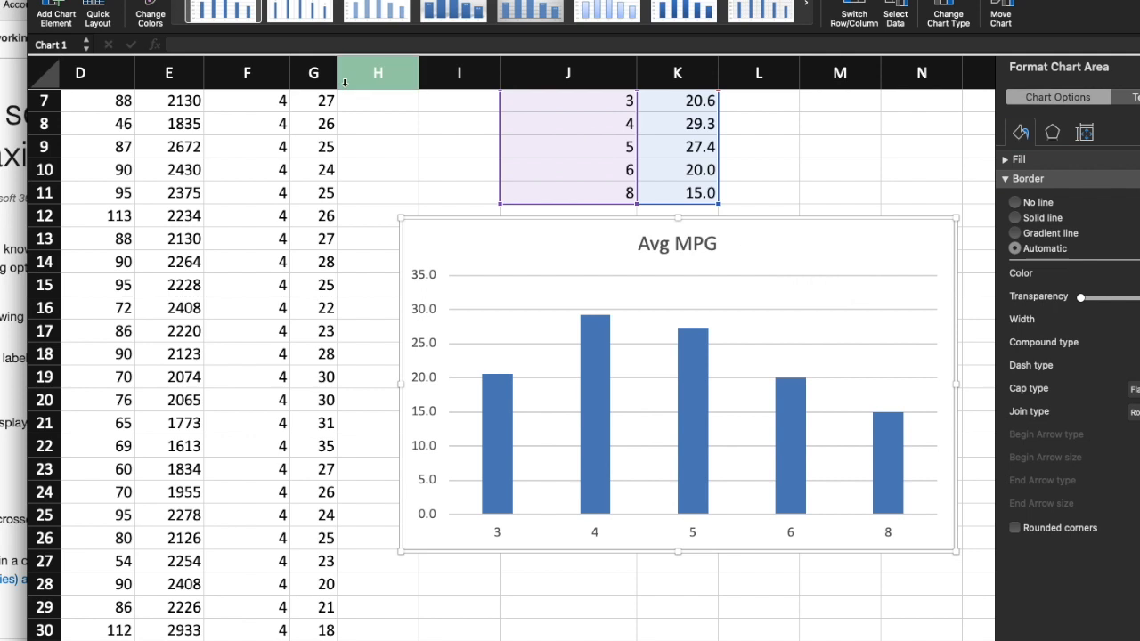
left_click(538, 6)
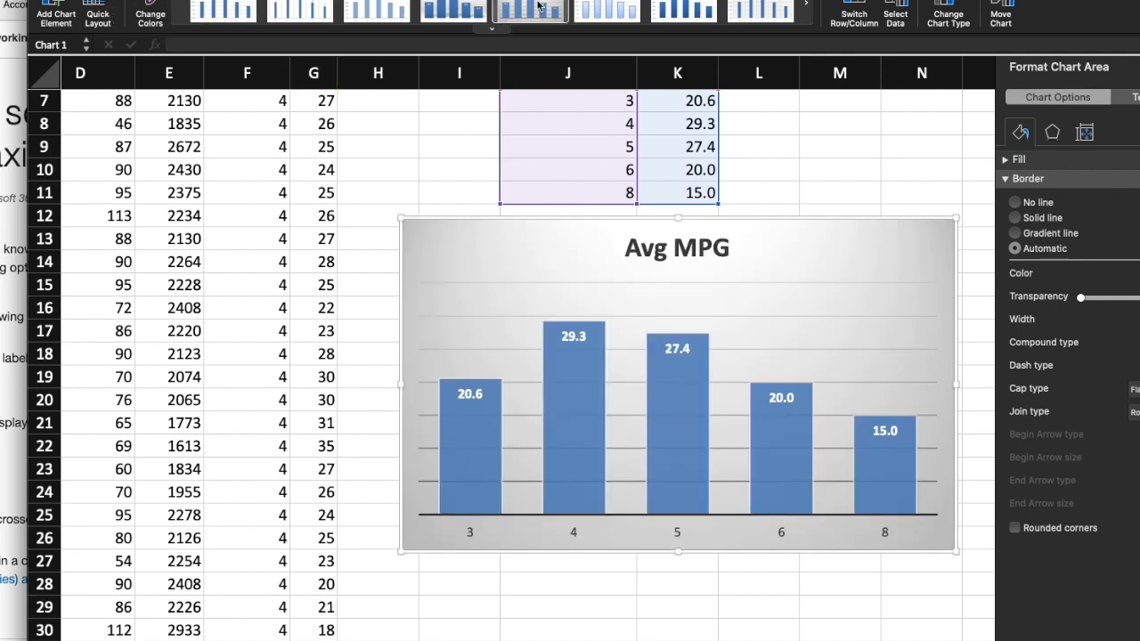
left_click(452, 5)
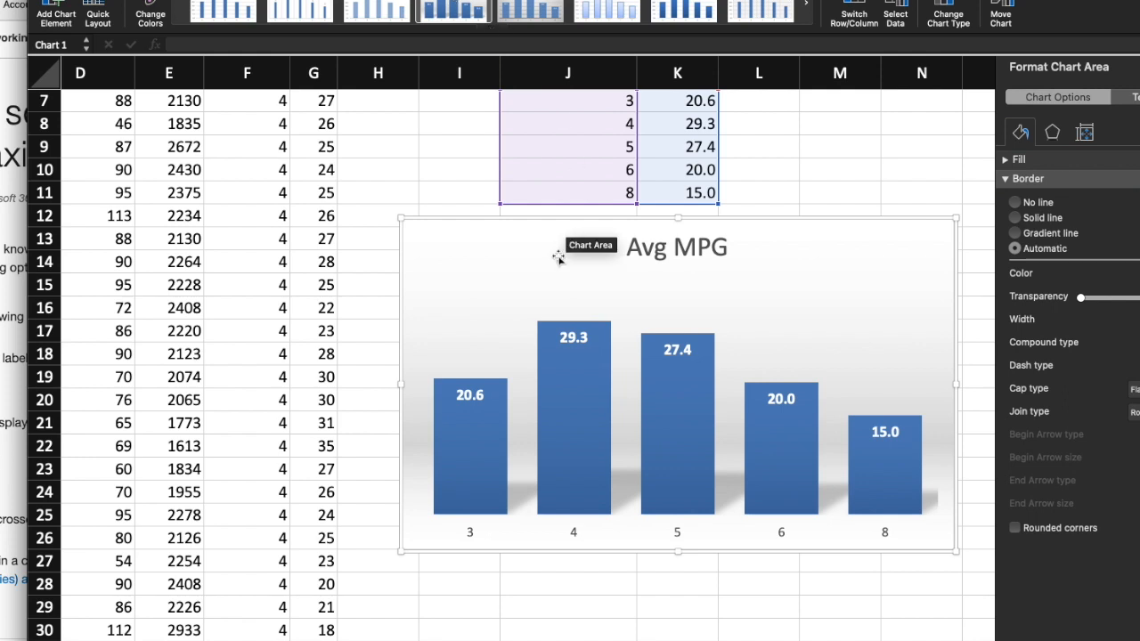
Check the Vehicle Data tasks in 2019 Excel Lab.pdf and return to the car data in the Excel worksheet
key("super+Tab")
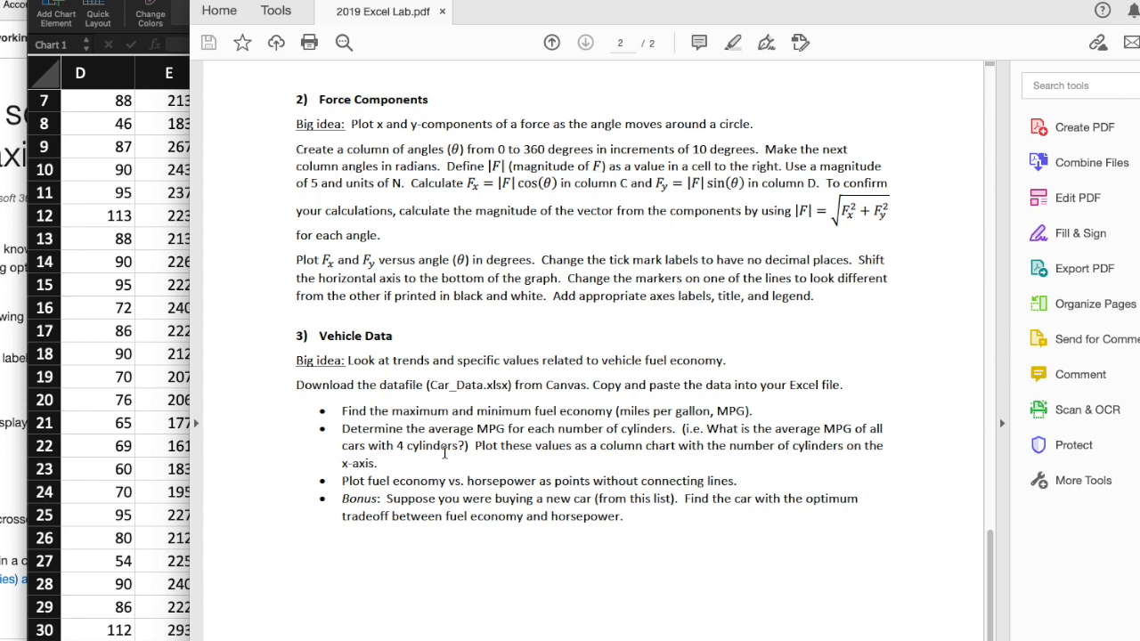
left_click(157, 382)
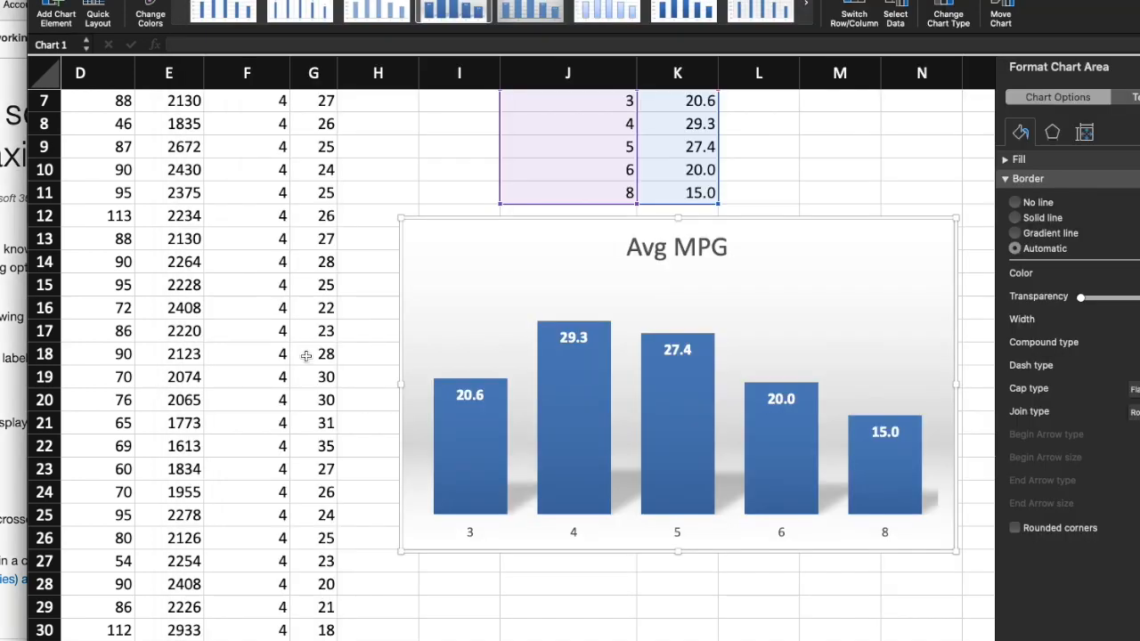
scroll(545, 319, "up", 5)
scroll(546, 319, "left", 6)
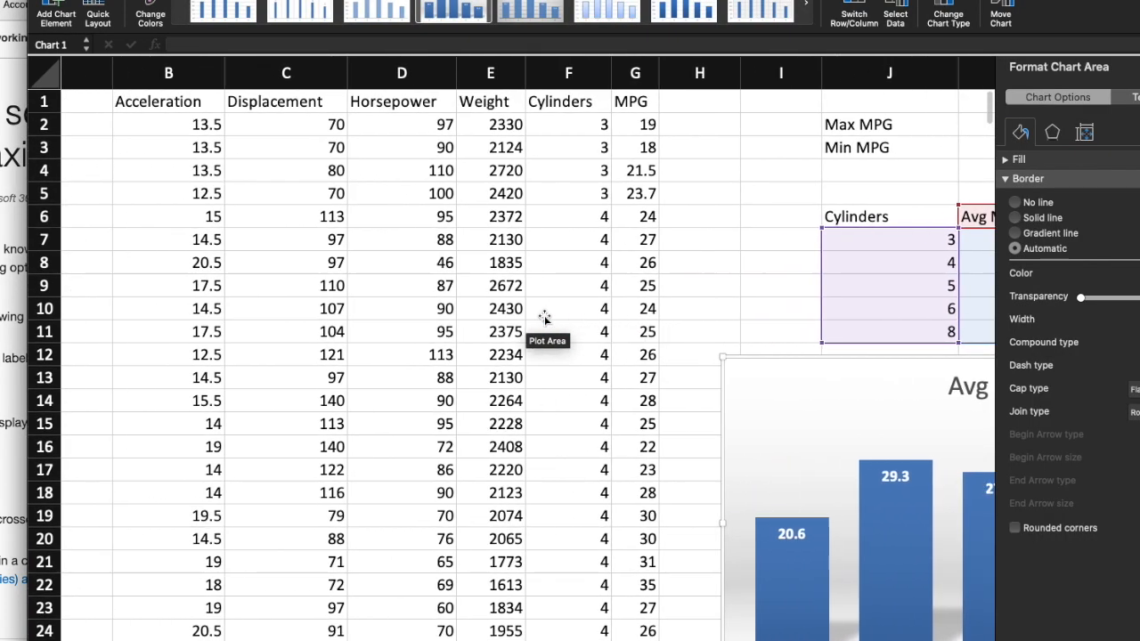
Sort the entire worksheet by Model of Car, A to Z, treating the first row as headers
left_click(792, 235)
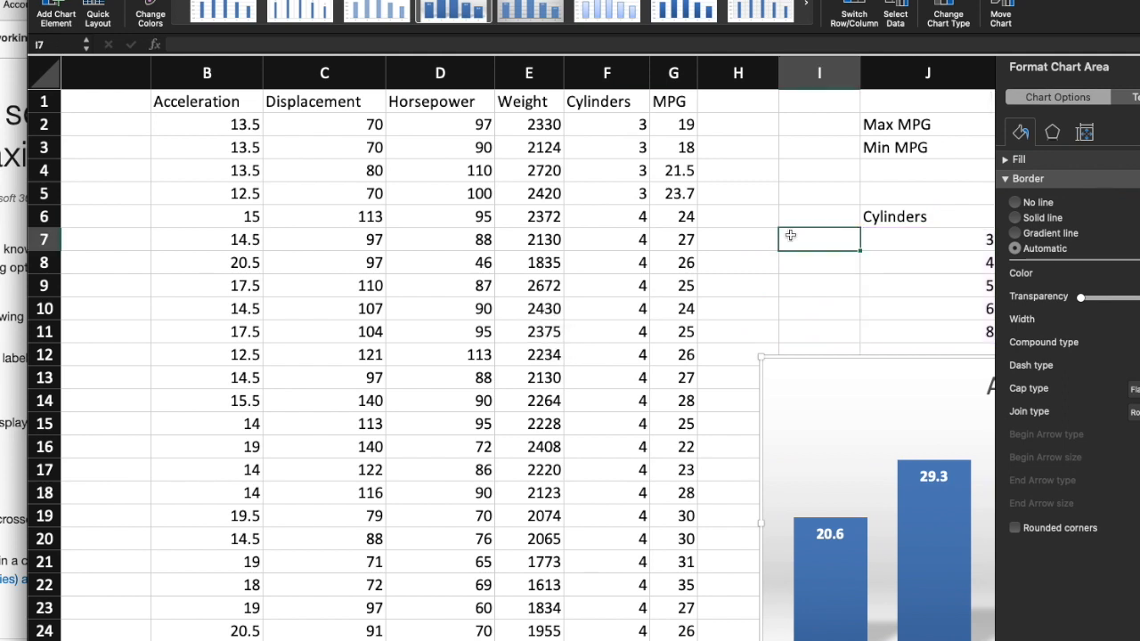
scroll(175, 155, "left", 3)
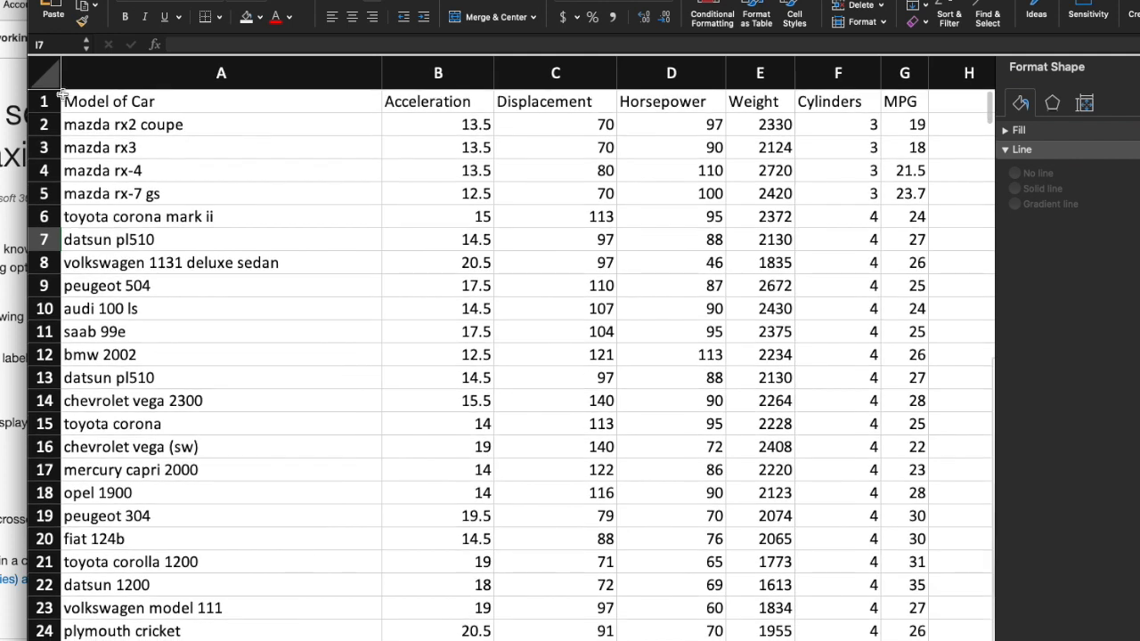
left_click(42, 76)
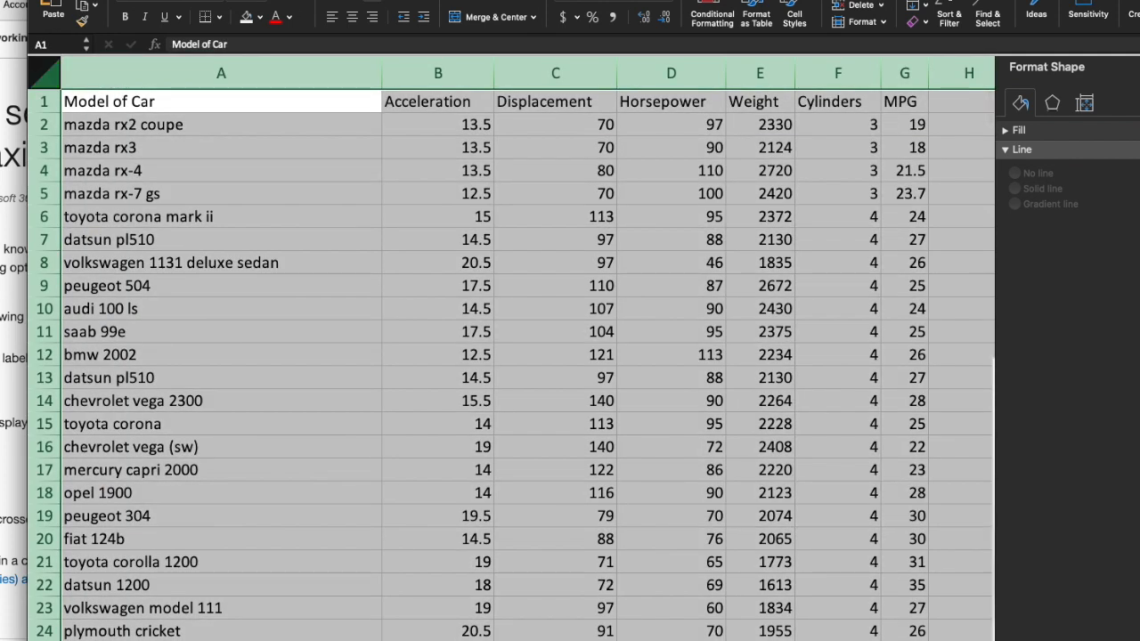
left_click(298, 1)
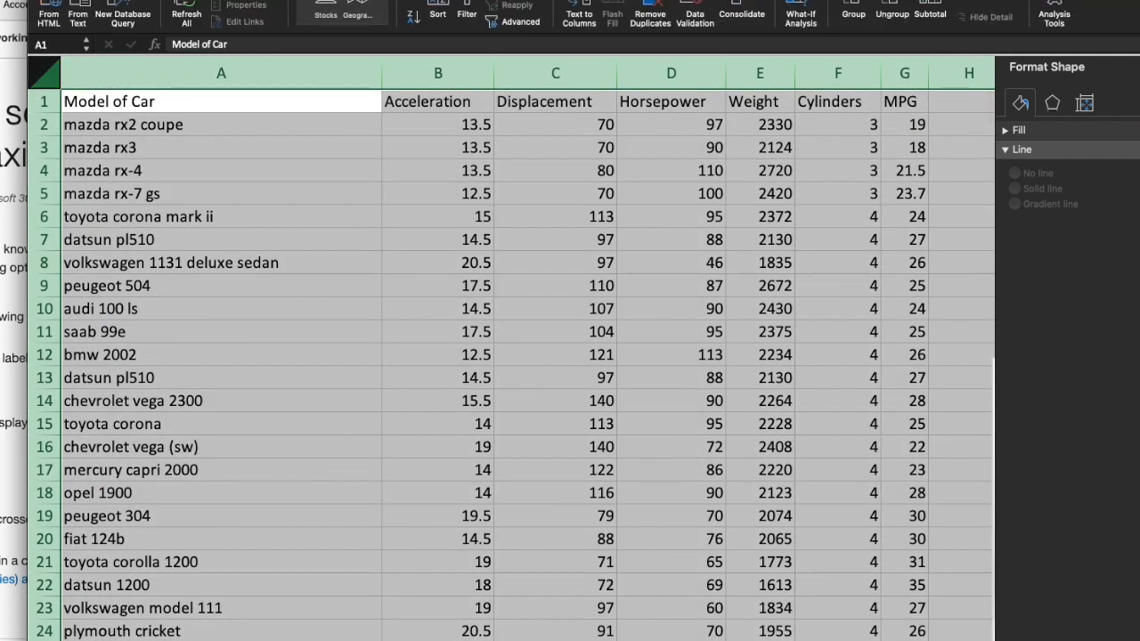
left_click(438, 7)
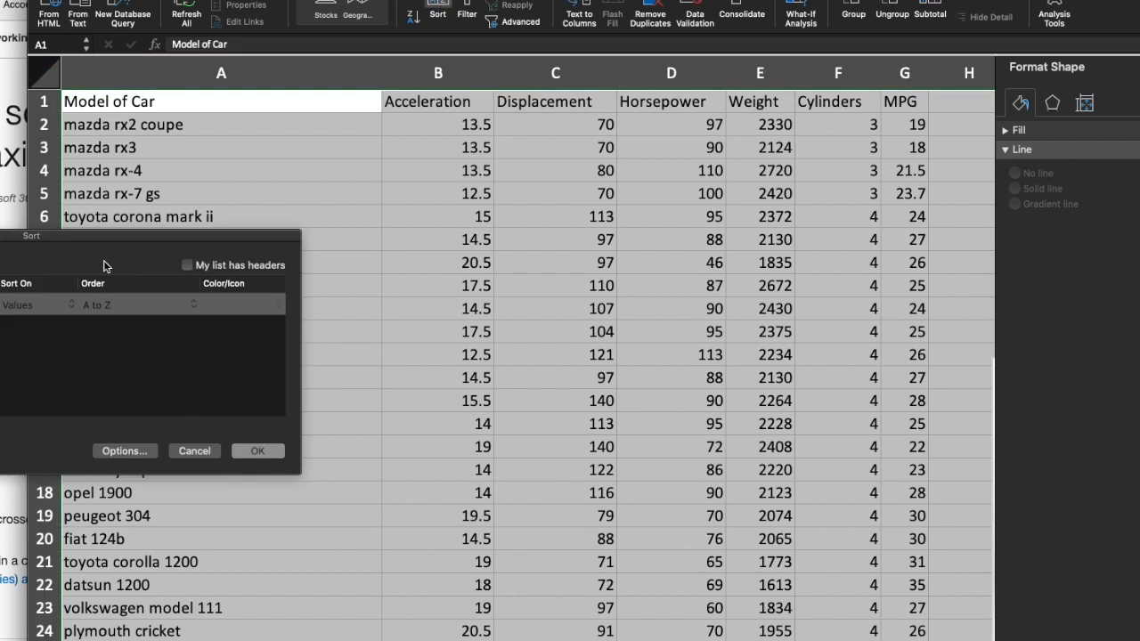
left_click(196, 269)
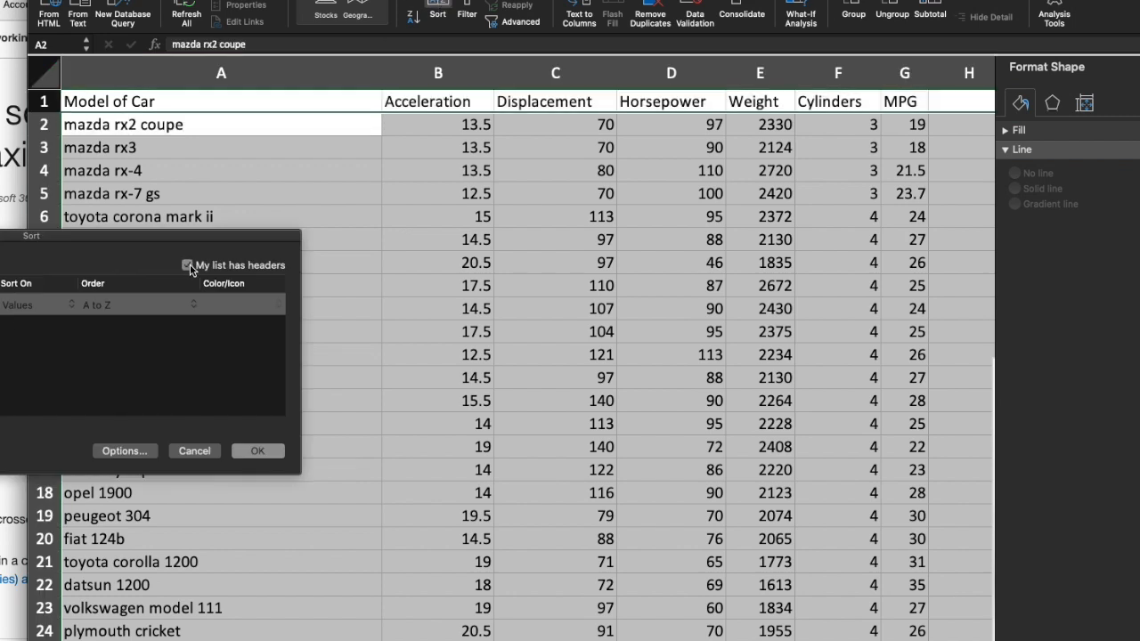
left_click_drag(228, 241, 519, 215)
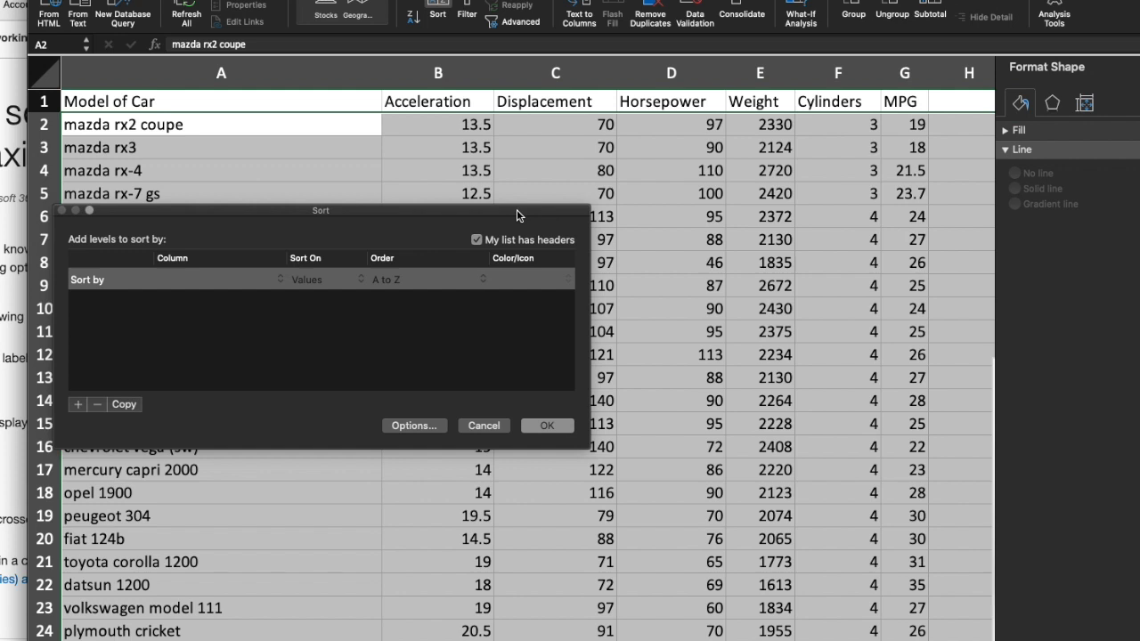
left_click(262, 283)
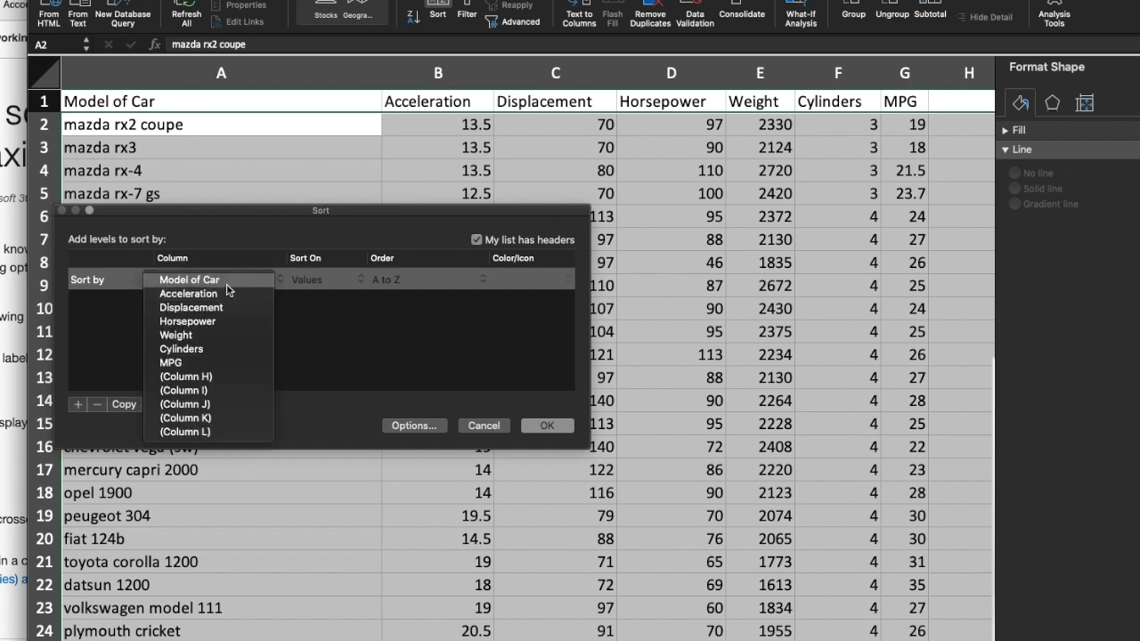
left_click(223, 282)
left_click(539, 427)
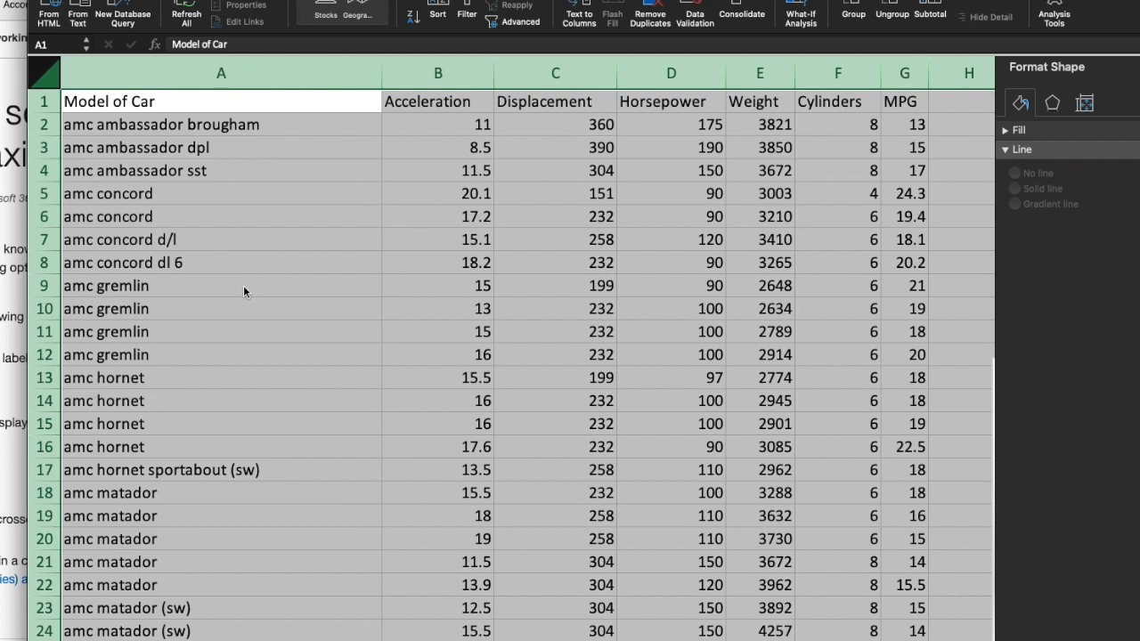
Examine how the sort affected the summary cells and chart beside the data, and undo the sort
scroll(243, 284, "right", 5)
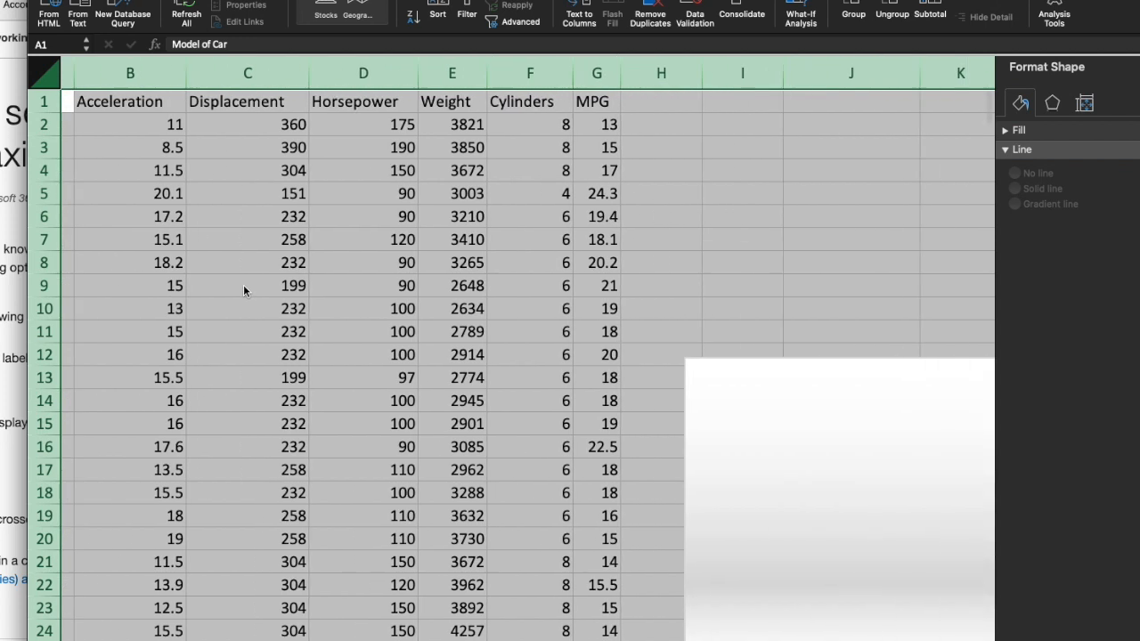
scroll(243, 284, "right", 5)
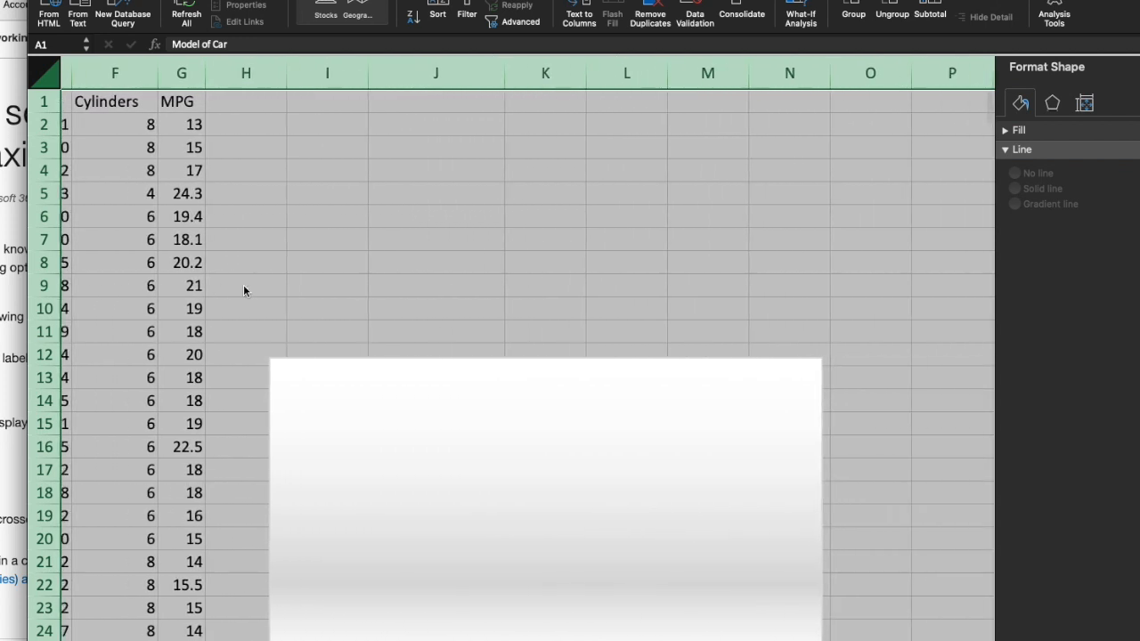
scroll(243, 284, "down", 3)
scroll(243, 284, "down", 10)
scroll(243, 284, "up", 12)
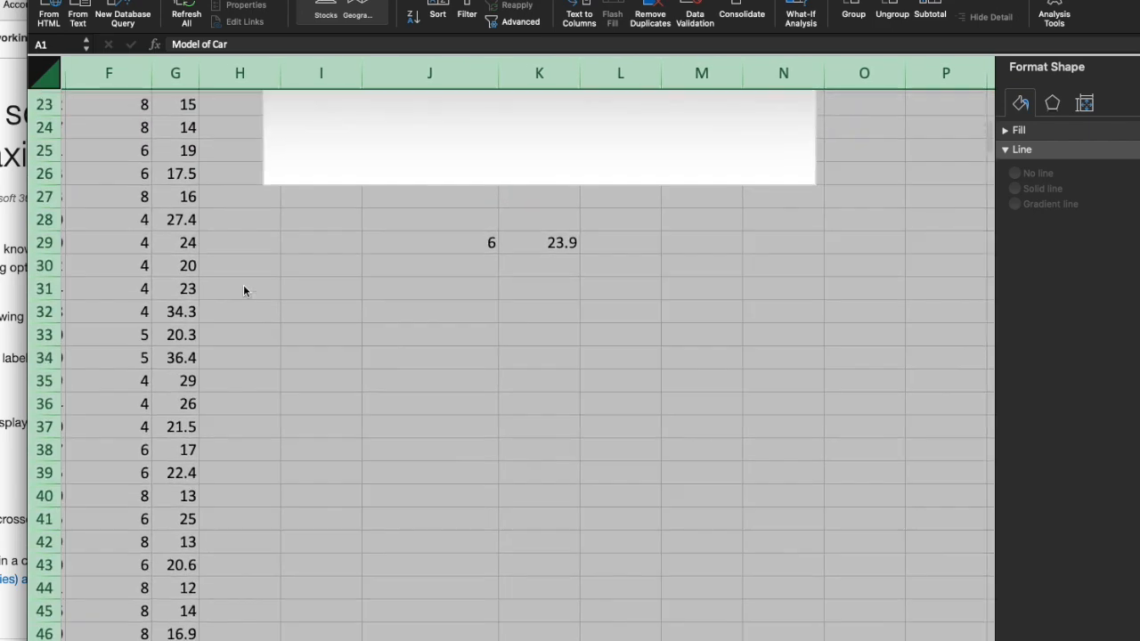
scroll(243, 284, "left", 5)
scroll(243, 285, "left", 2)
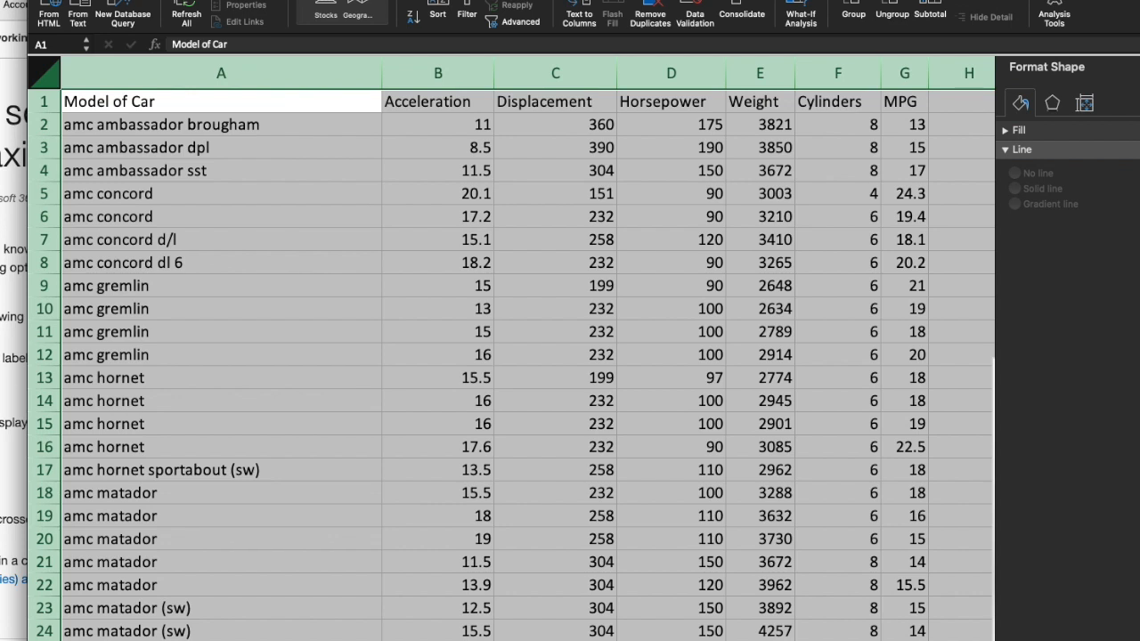
key("super+z")
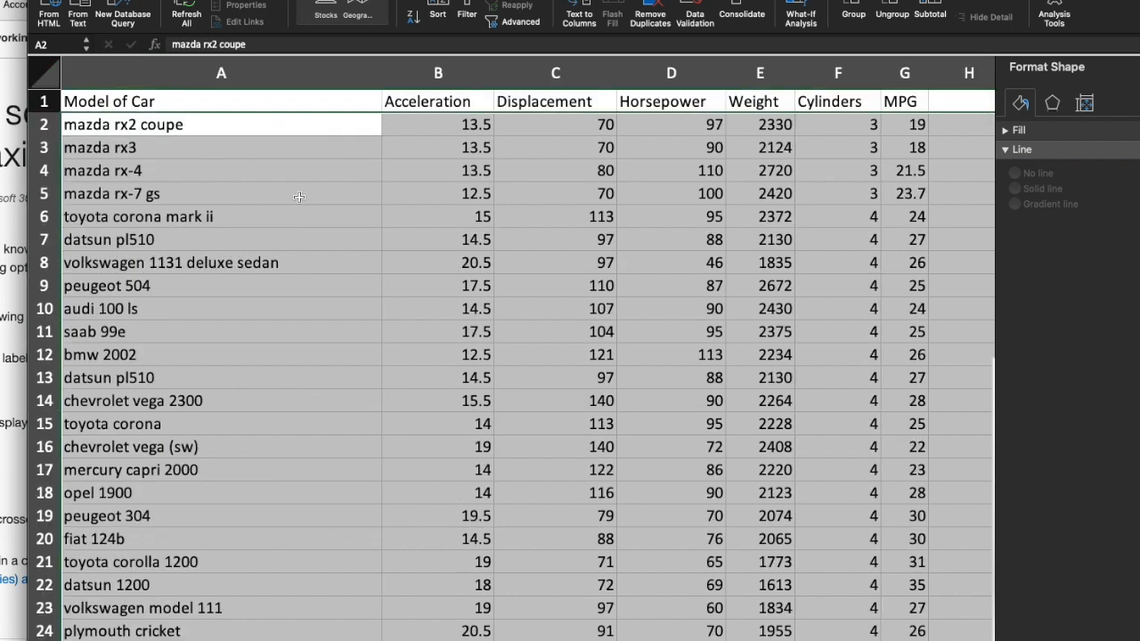
scroll(299, 196, "right", 2)
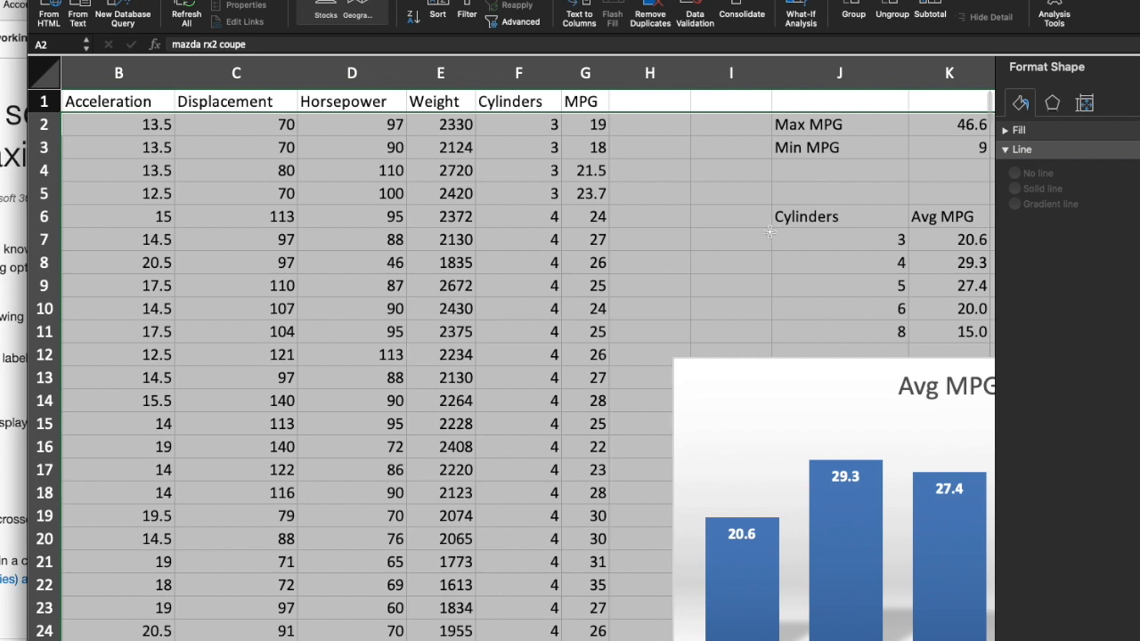
left_click(684, 221)
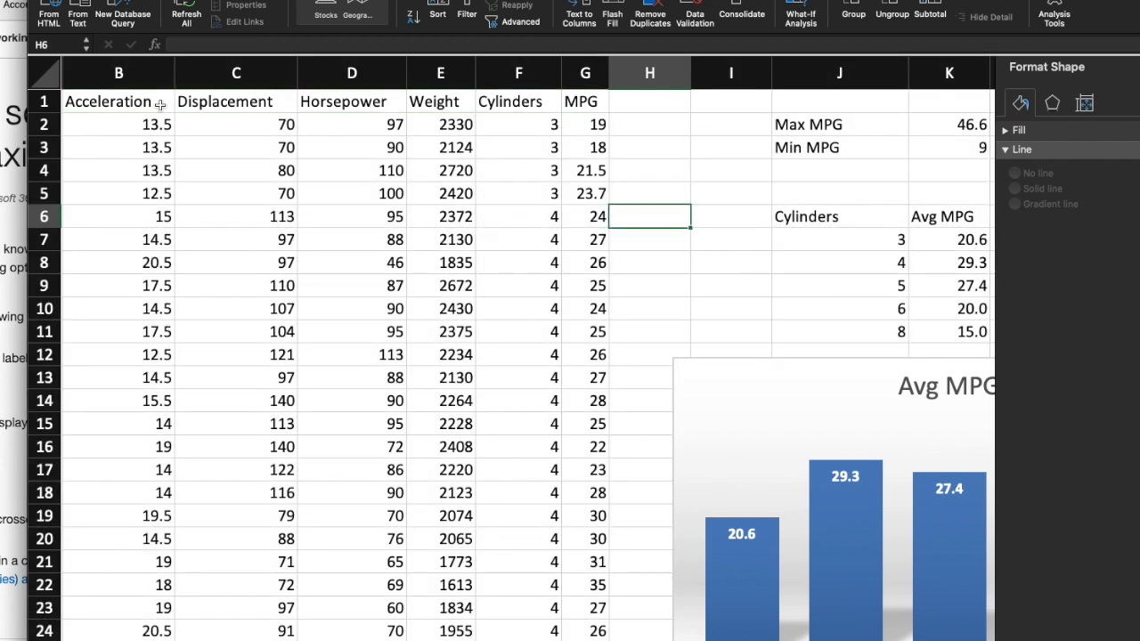
Sort only the car data in columns A through G by Model of Car, A to Z, treating the first row as headers
scroll(111, 96, "left", 3)
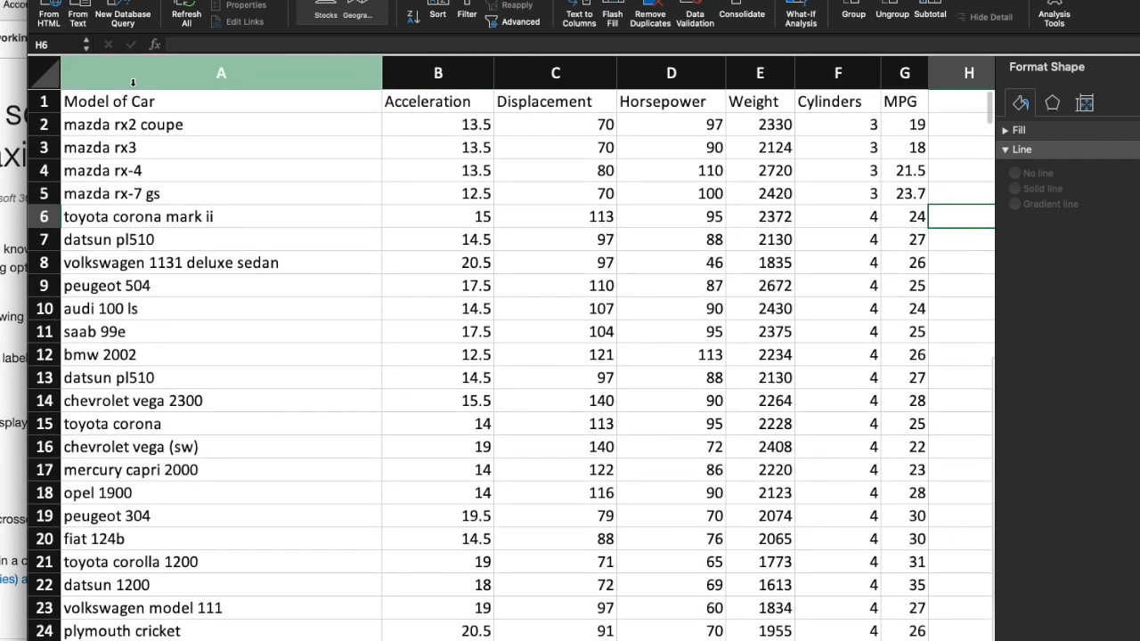
left_click(132, 80)
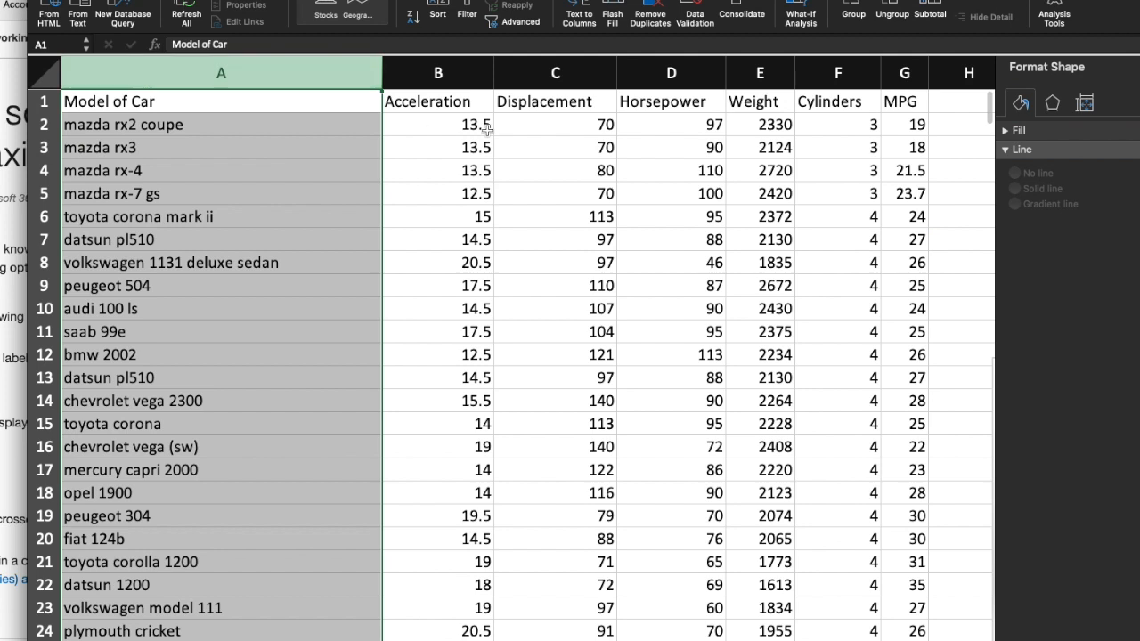
left_click(906, 74, "shift")
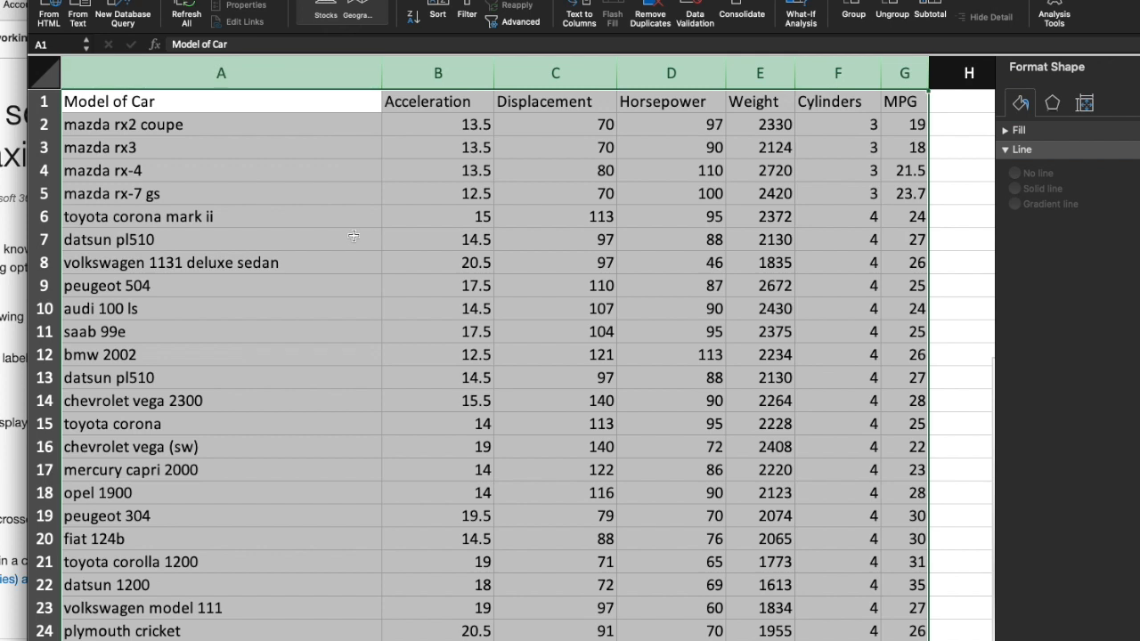
scroll(380, 217, "right", 2)
scroll(380, 218, "right", 8)
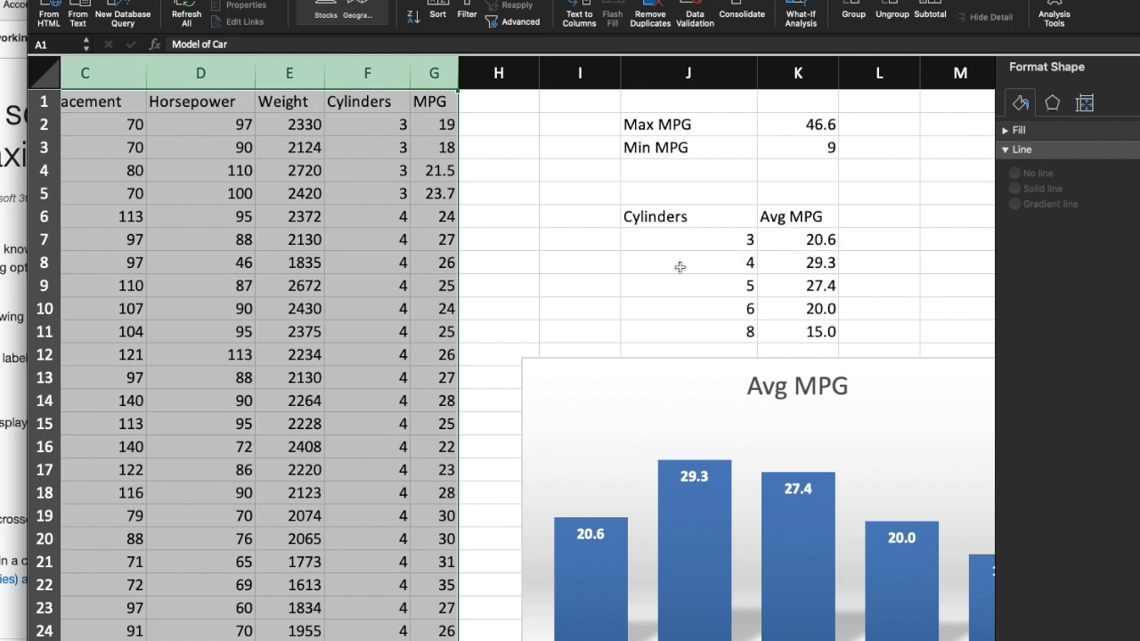
scroll(663, 269, "left", 10)
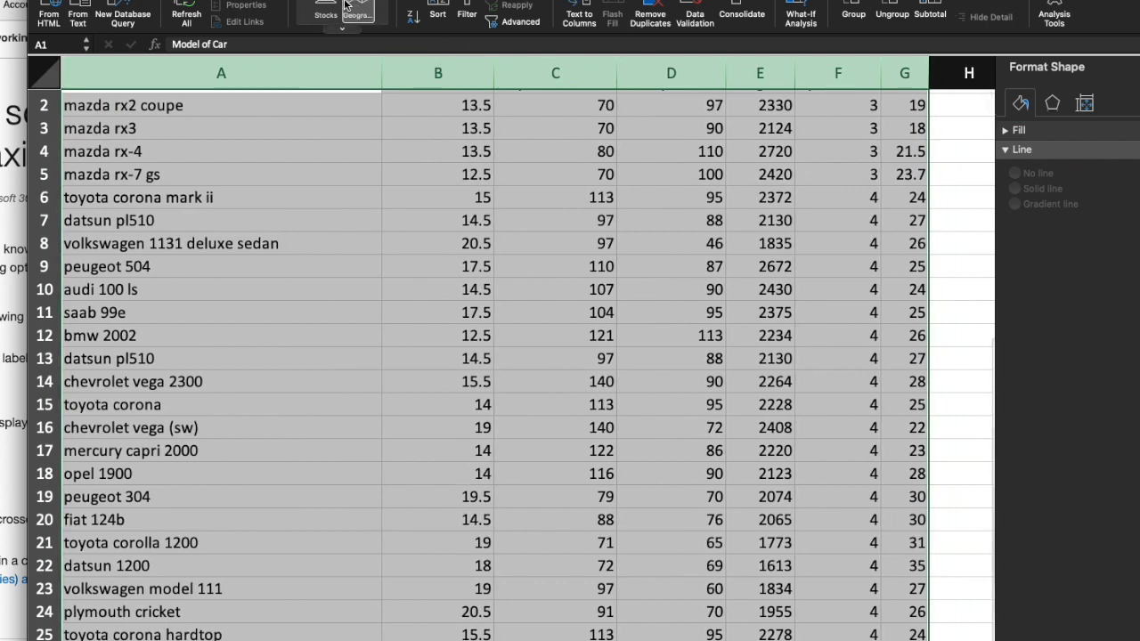
left_click(437, 7)
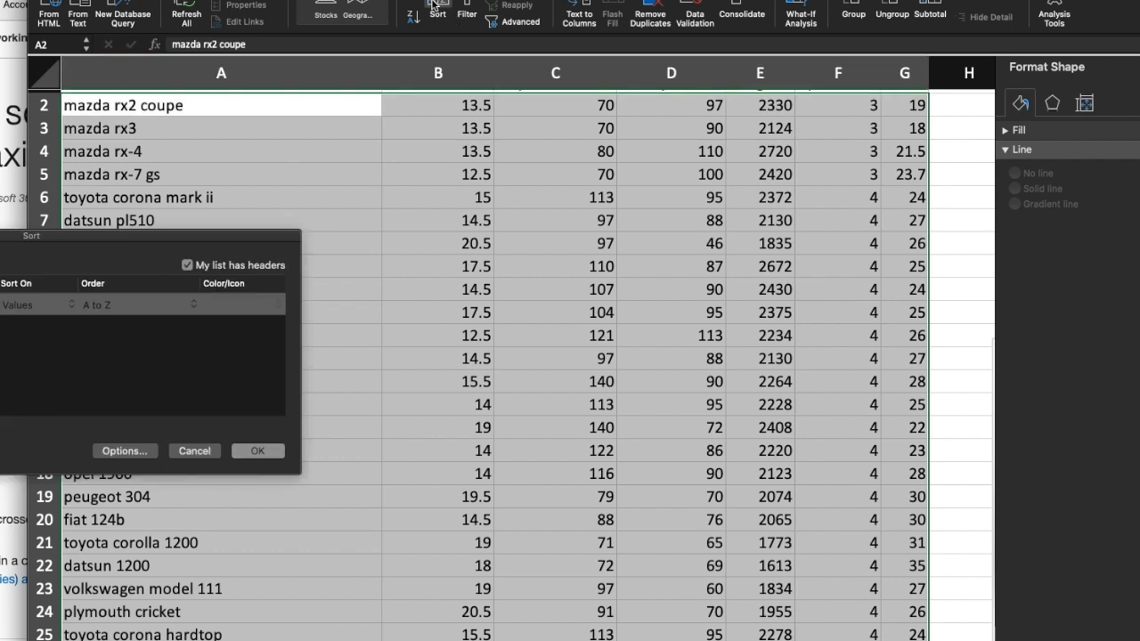
left_click_drag(68, 244, 305, 244)
left_click(222, 309)
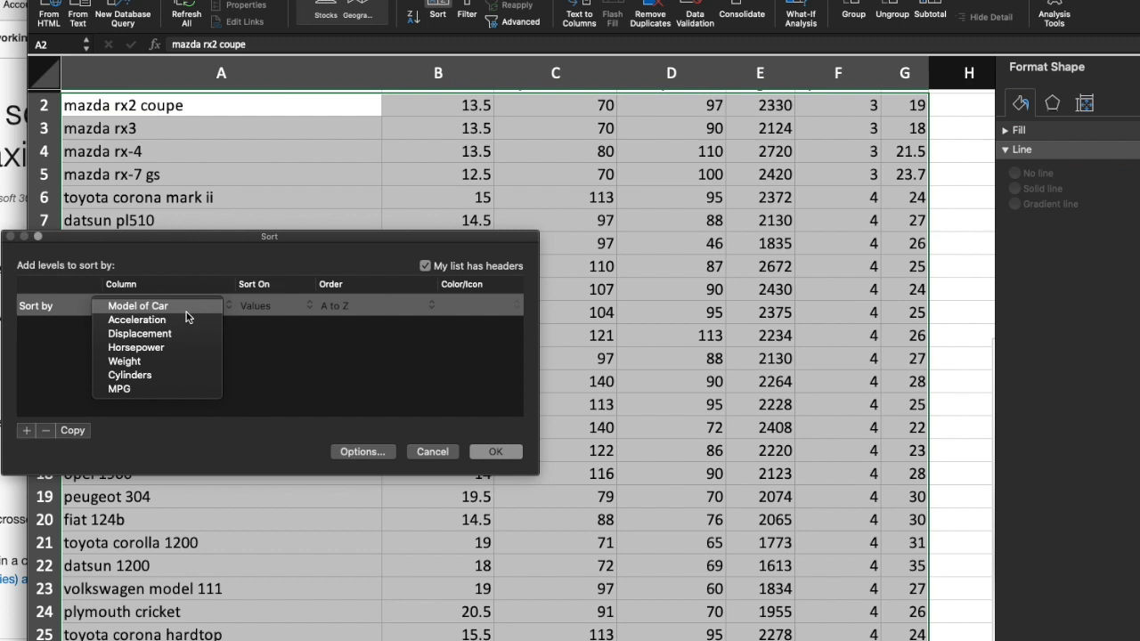
left_click(184, 310)
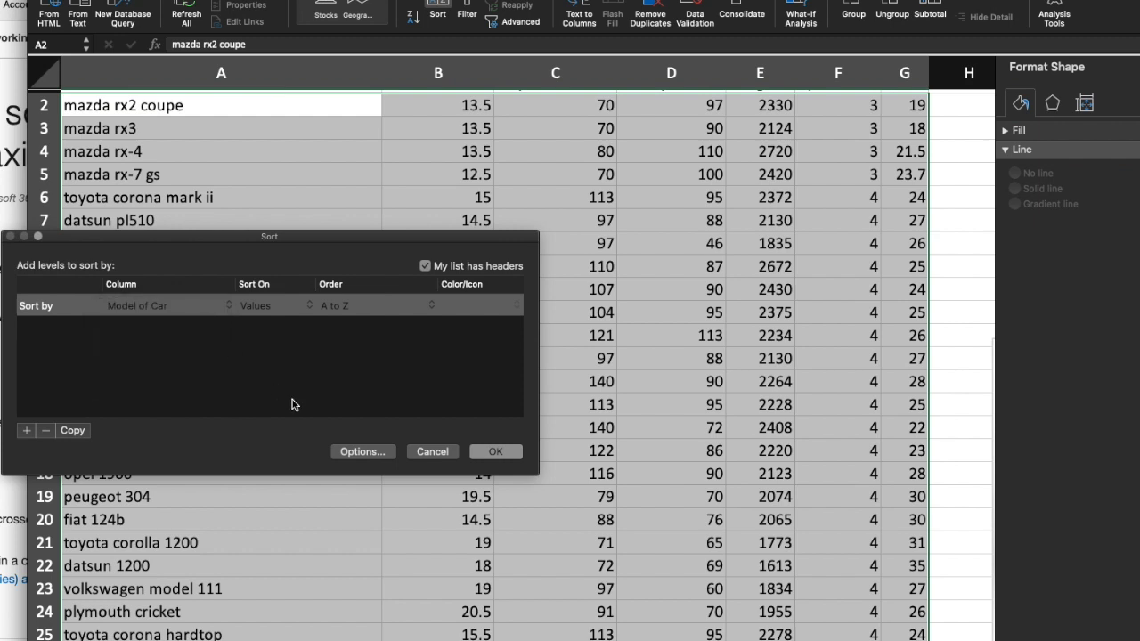
left_click(482, 453)
Inspect the AVERAGE formulas for 3, 4 and 8 cylinders in the Avg MPG table after the sort
left_click(391, 390)
scroll(390, 390, "right", 10)
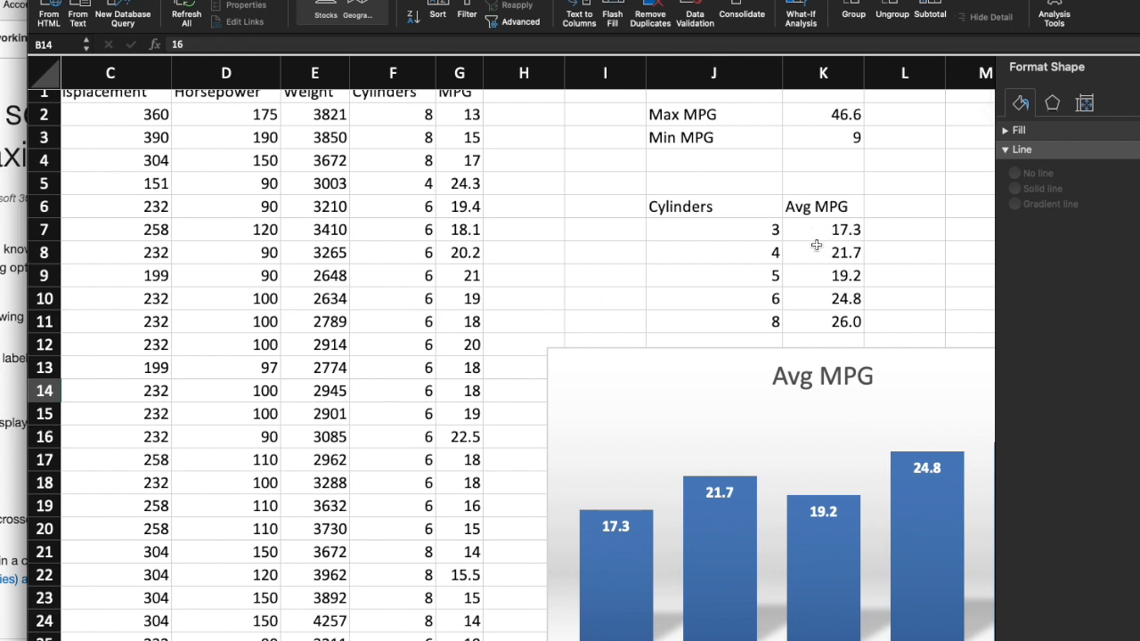
left_click(821, 232)
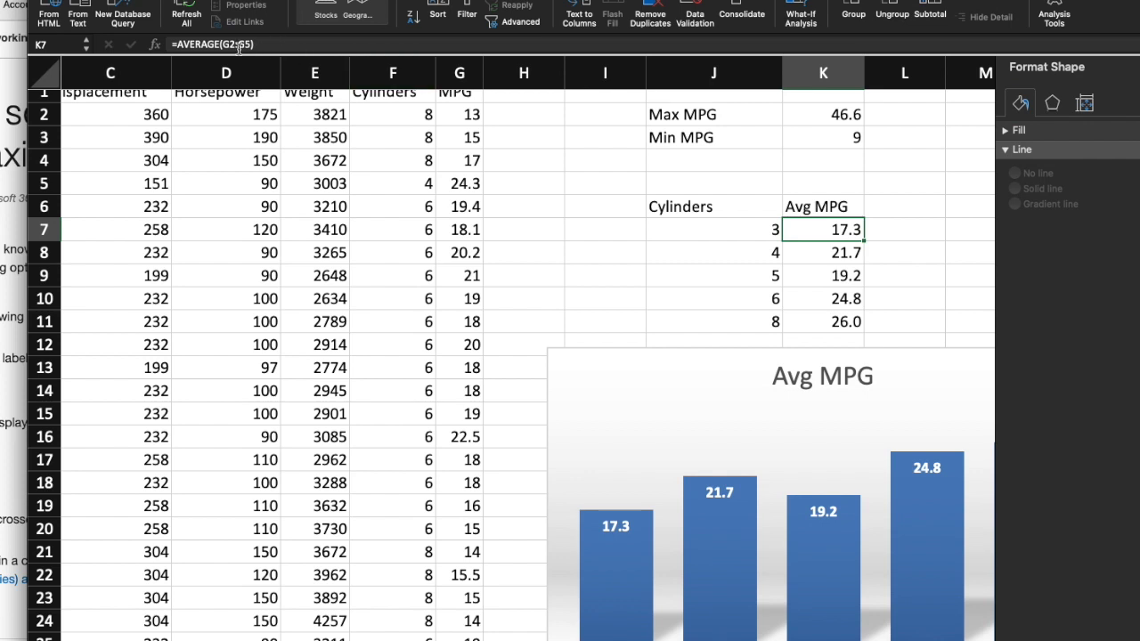
left_click(840, 253)
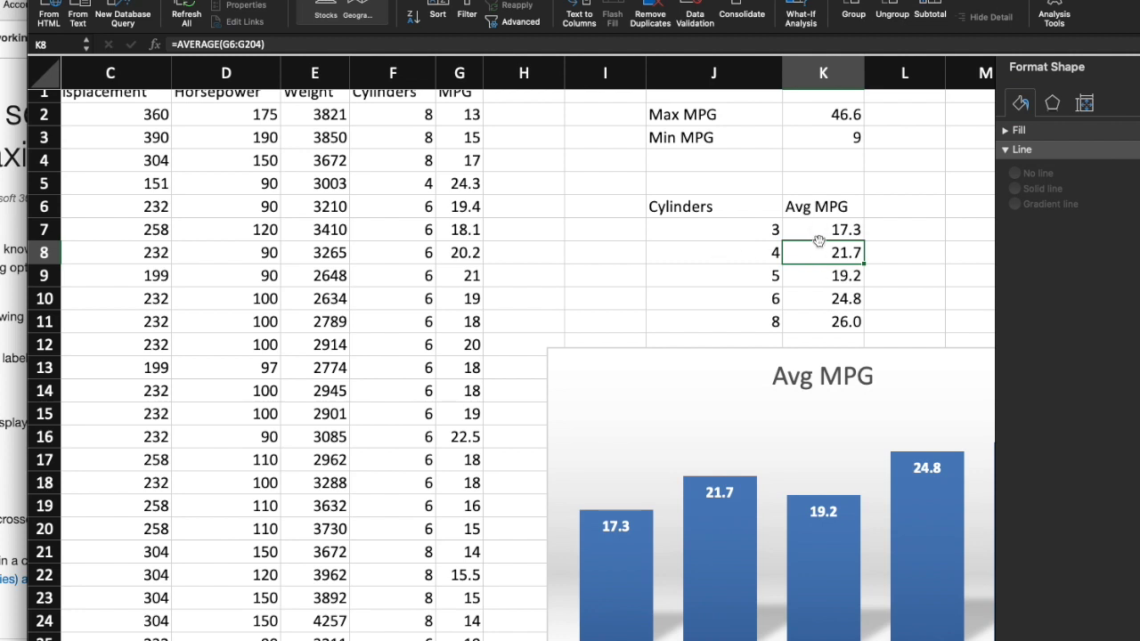
left_click(820, 327)
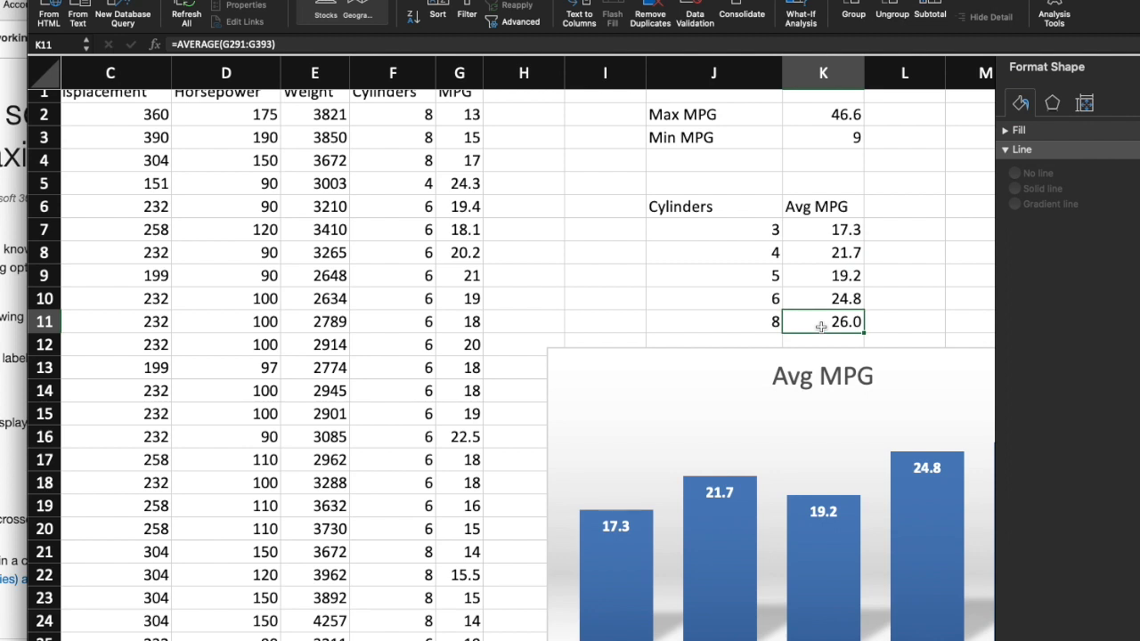
left_click(810, 237)
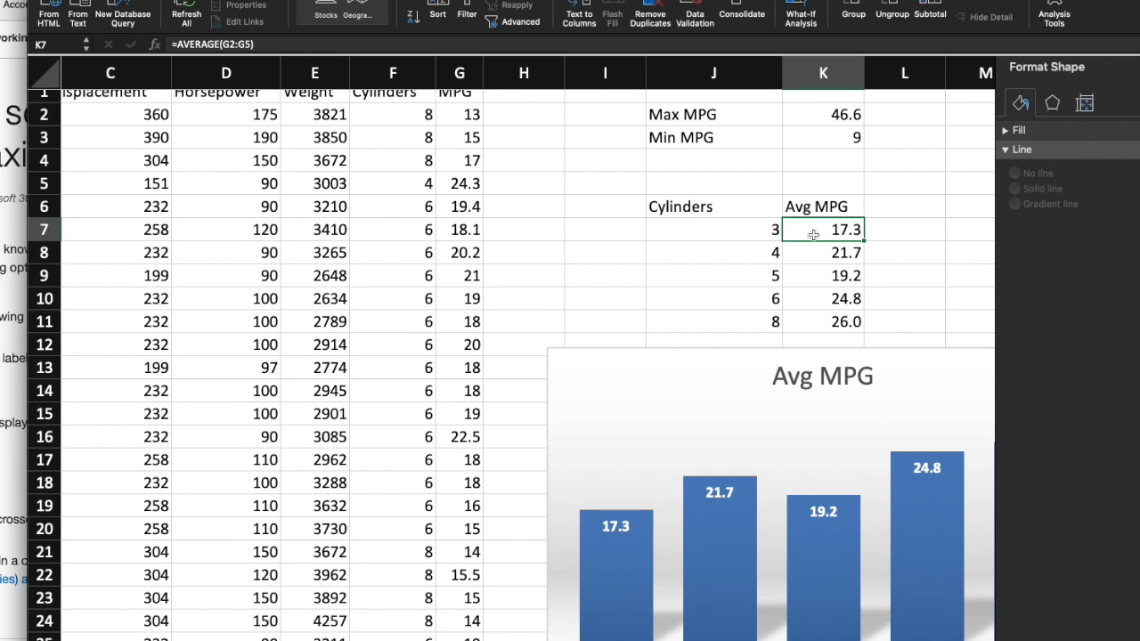
left_click(818, 251)
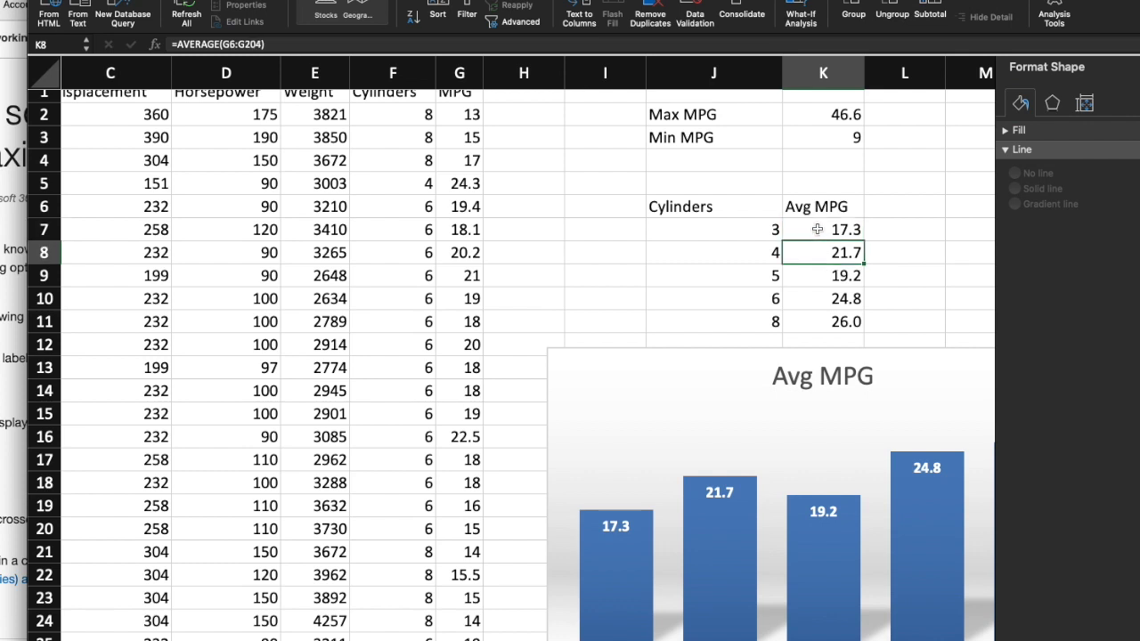
left_click(816, 229)
left_click(735, 225)
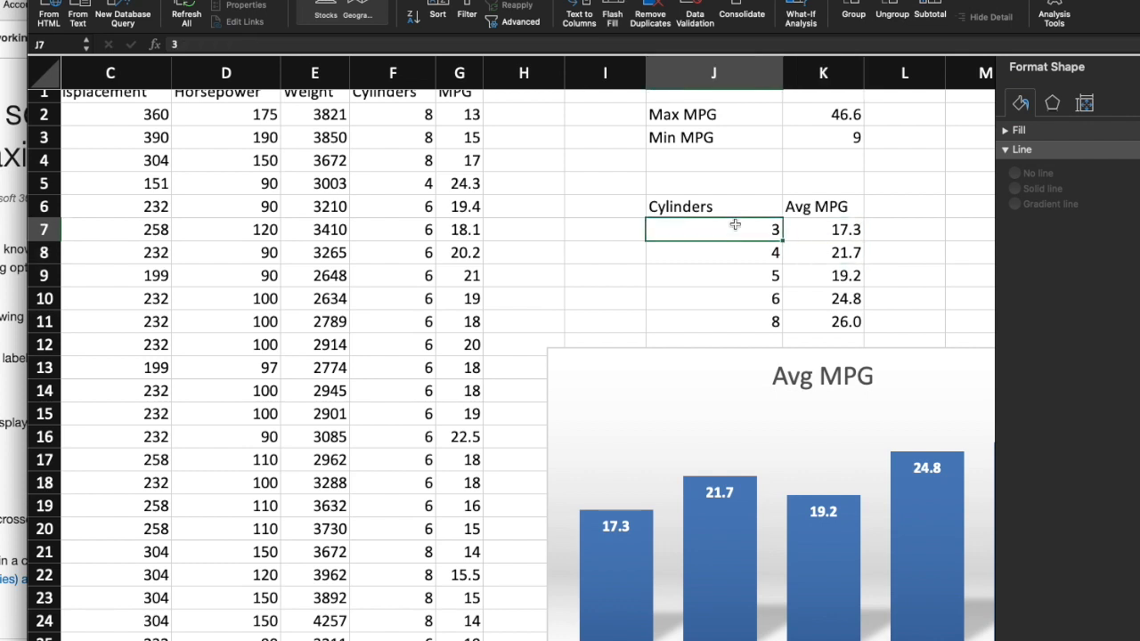
left_click(805, 227)
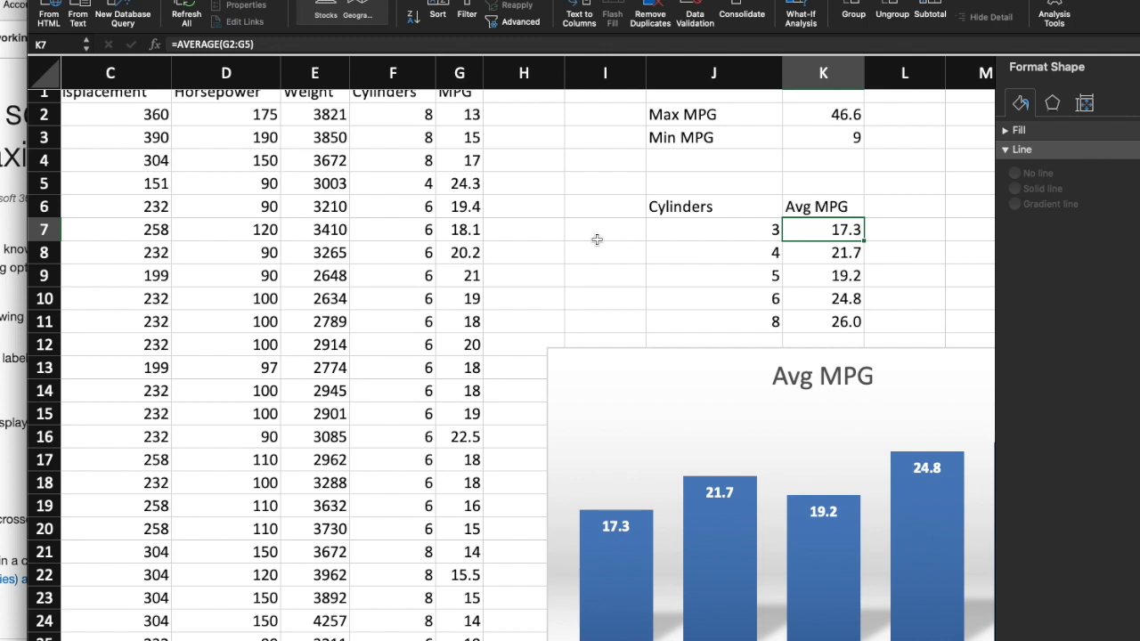
Sort columns A through G by Cylinders from smallest to largest, keeping the header row in place
scroll(597, 239, "left", 5)
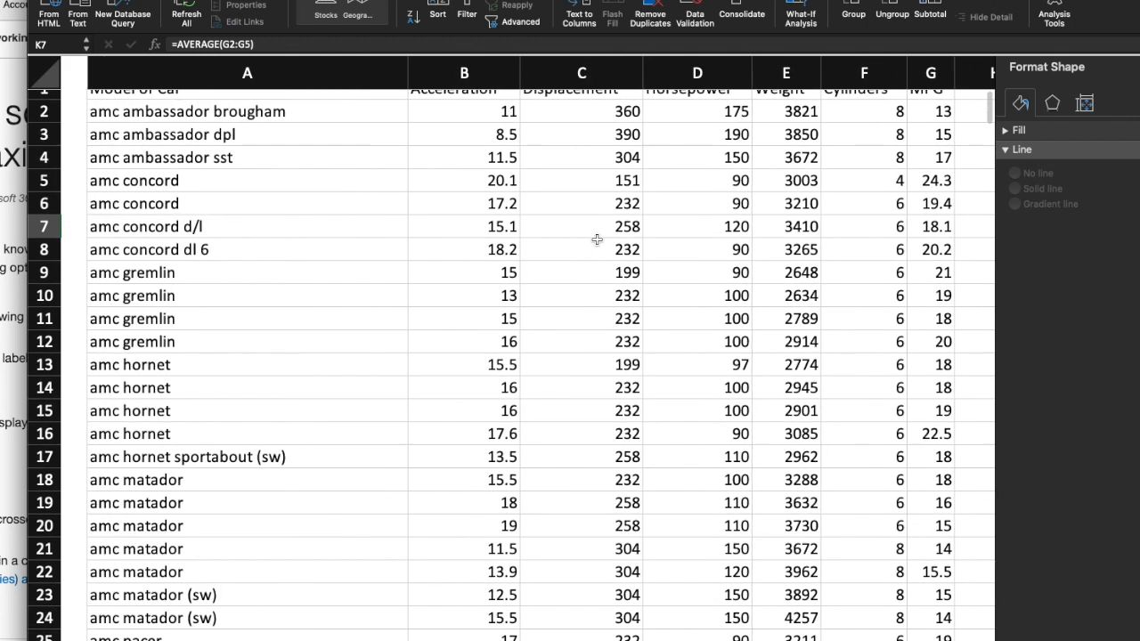
left_click(180, 81)
scroll(446, 170, "right", 3)
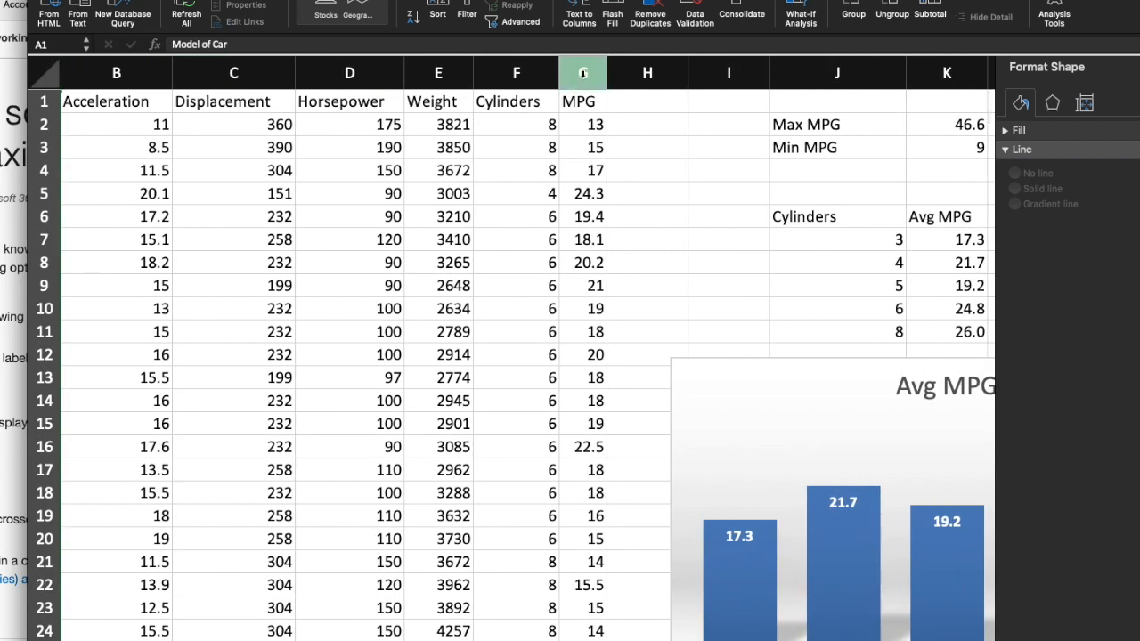
left_click(583, 74, "shift")
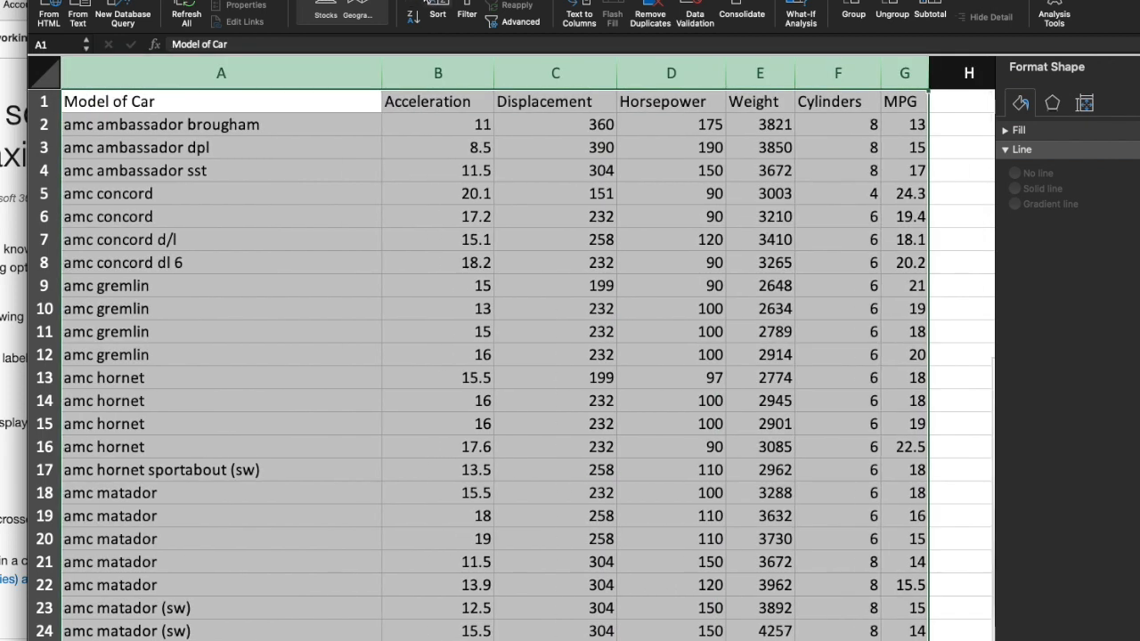
left_click(442, 4)
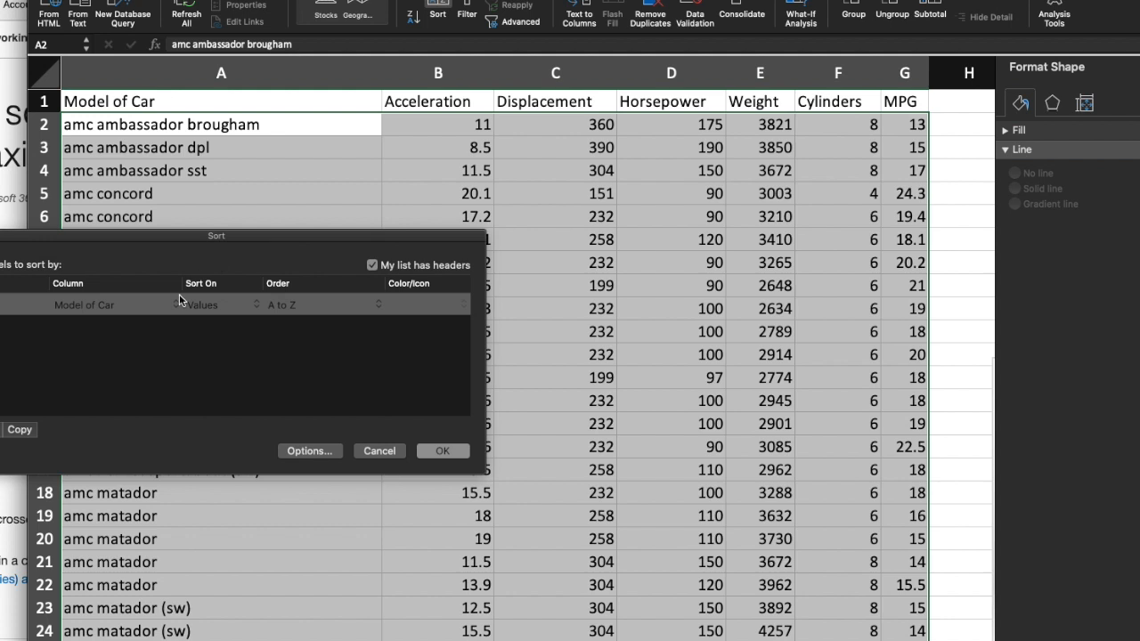
left_click(163, 307)
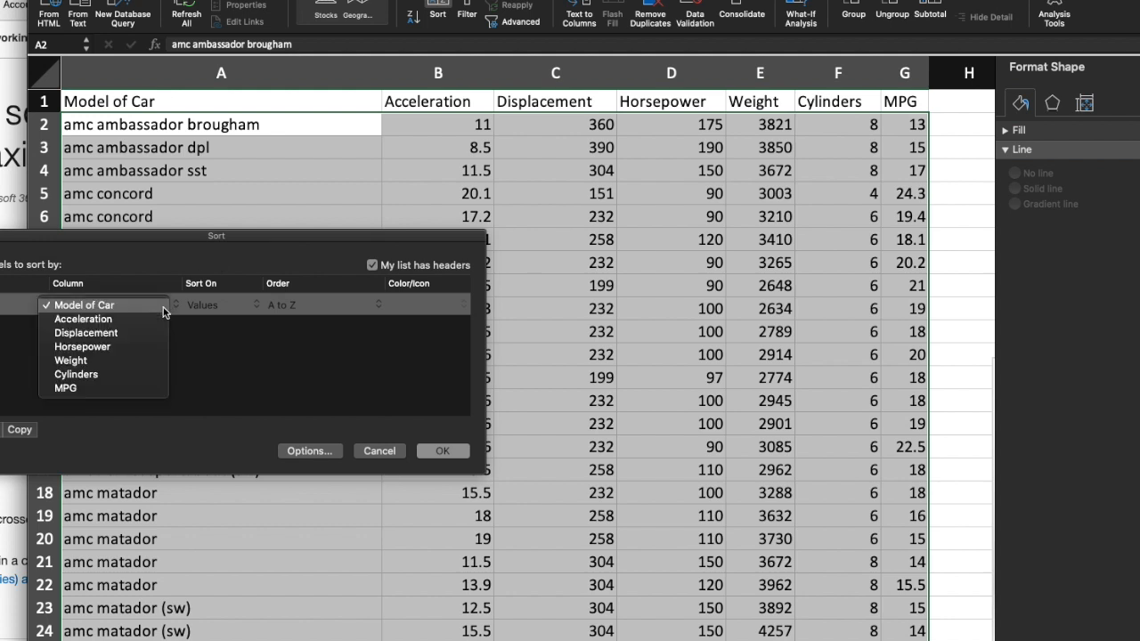
left_click(99, 393)
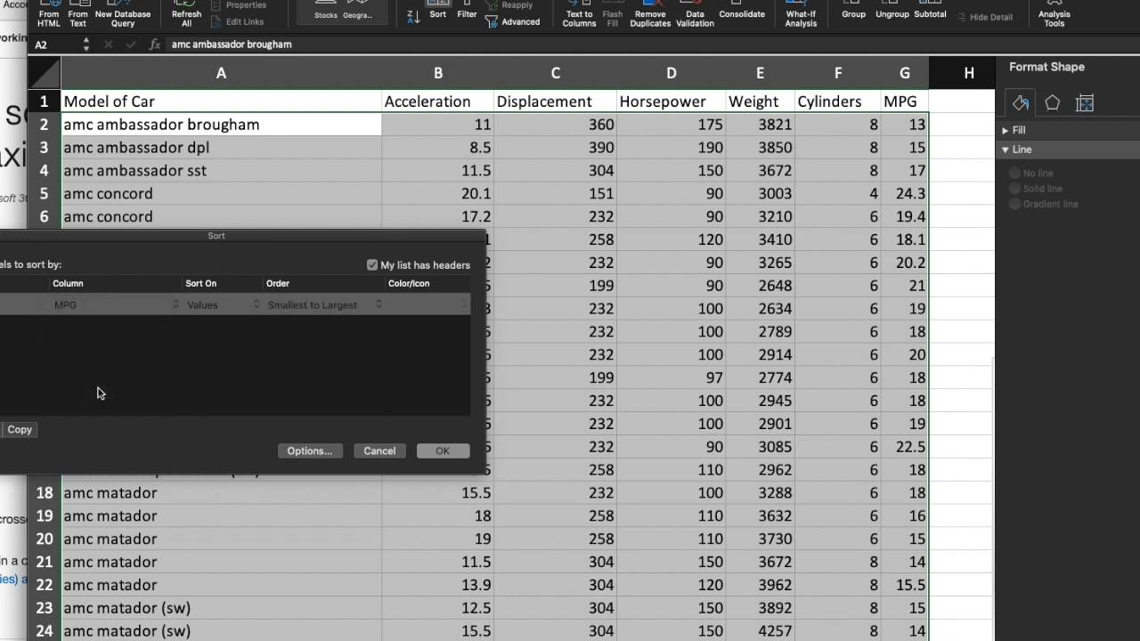
left_click(162, 306)
left_click(140, 293)
left_click(442, 452)
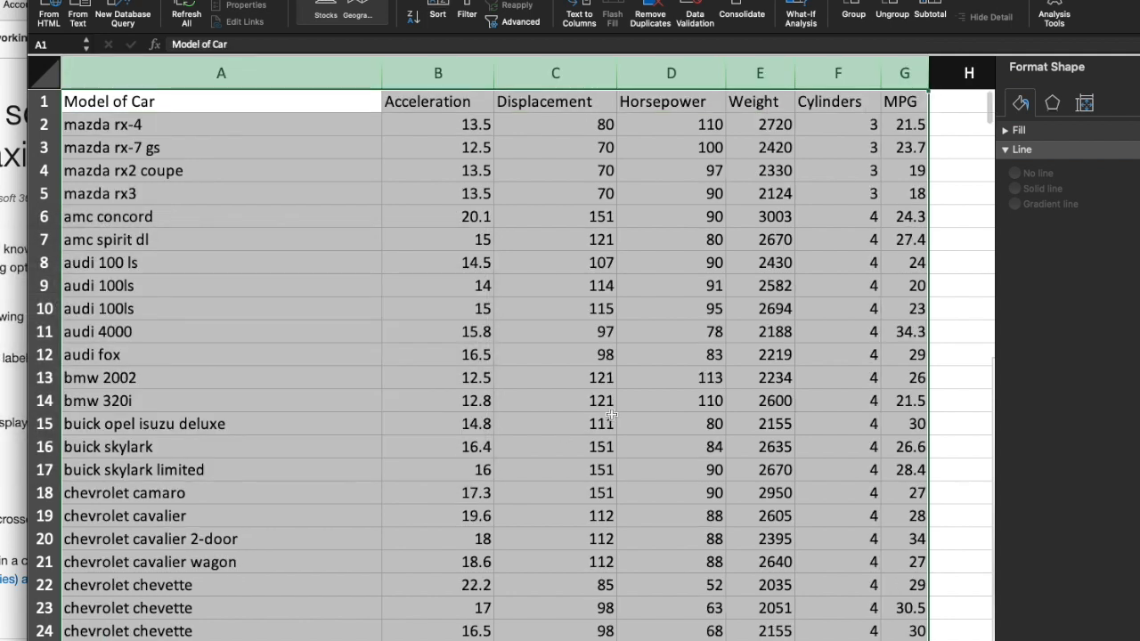
Review the Avg MPG table and column chart beside the data re-sorted by cylinders
left_click(611, 415)
scroll(611, 415, "right", 10)
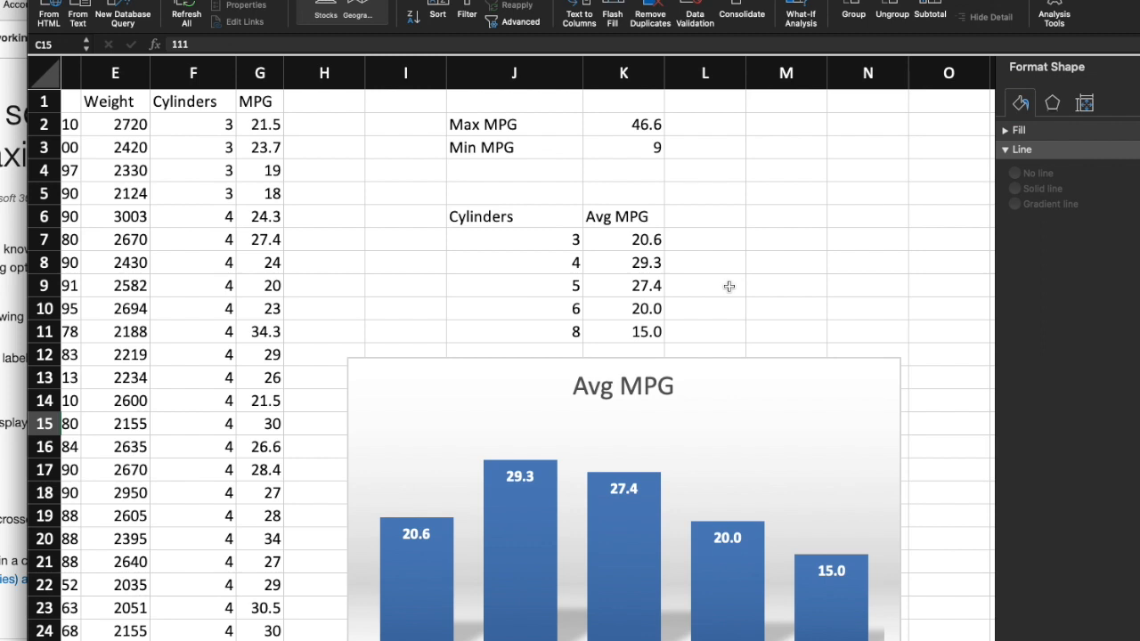
scroll(729, 286, "down", 5)
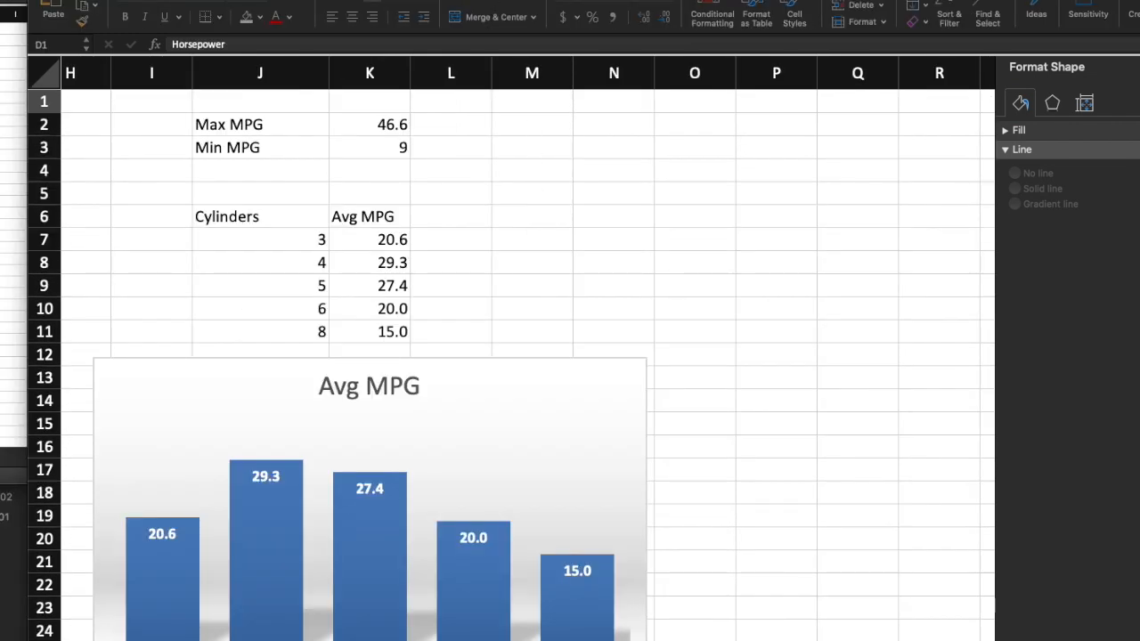
scroll(473, 143, "down", 3)
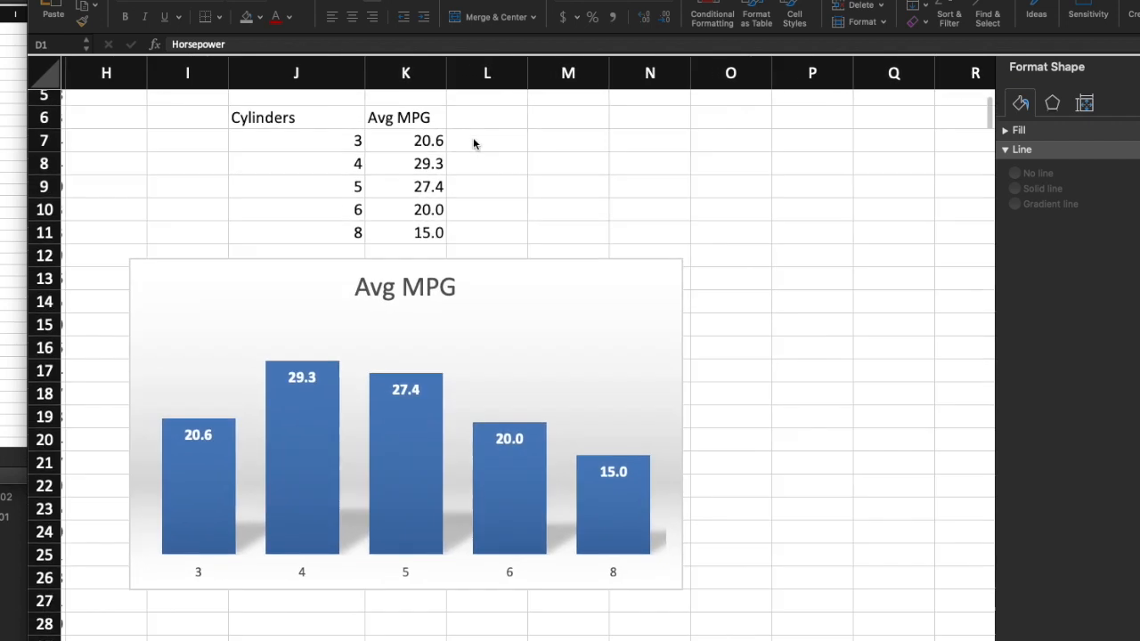
scroll(473, 137, "up", 3)
scroll(473, 137, "left", 5)
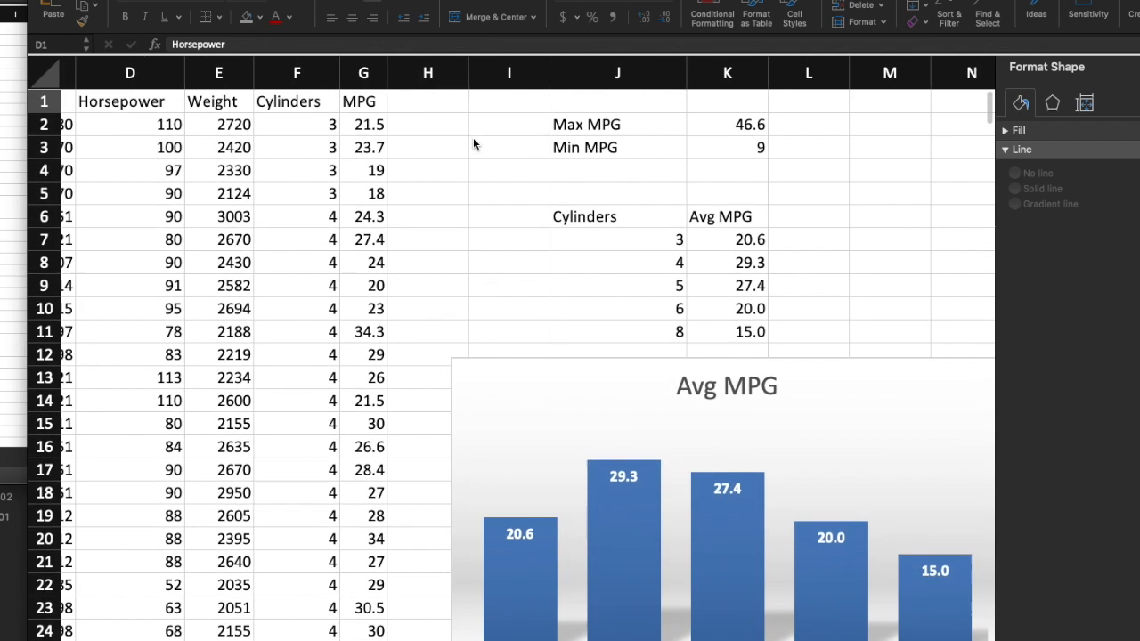
scroll(473, 137, "left", 2)
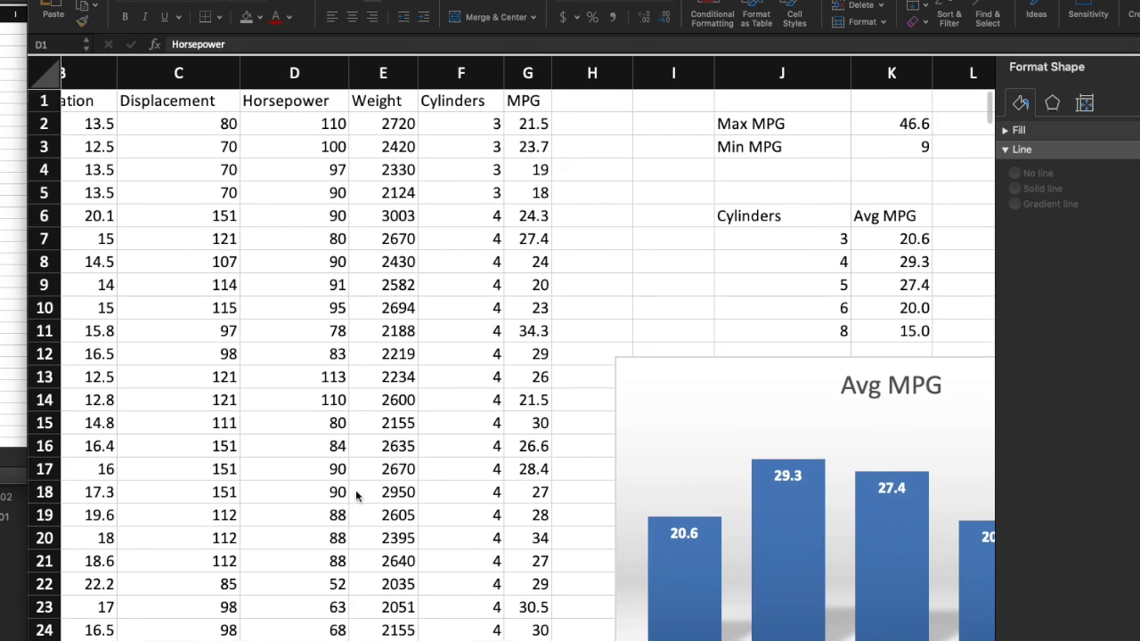
Read the fuel economy vs. horsepower plotting task in 2019 Excel Lab.pdf and return to the car data in the Excel worksheet
key("super+Tab")
scroll(412, 448, "up", 1)
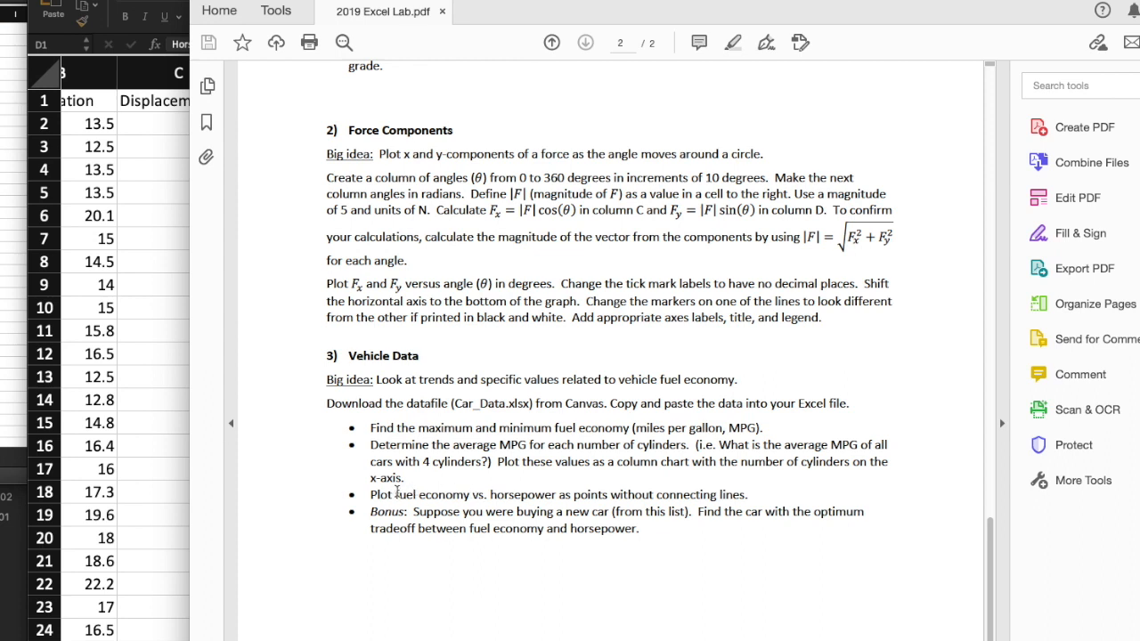
left_click_drag(392, 495, 469, 495)
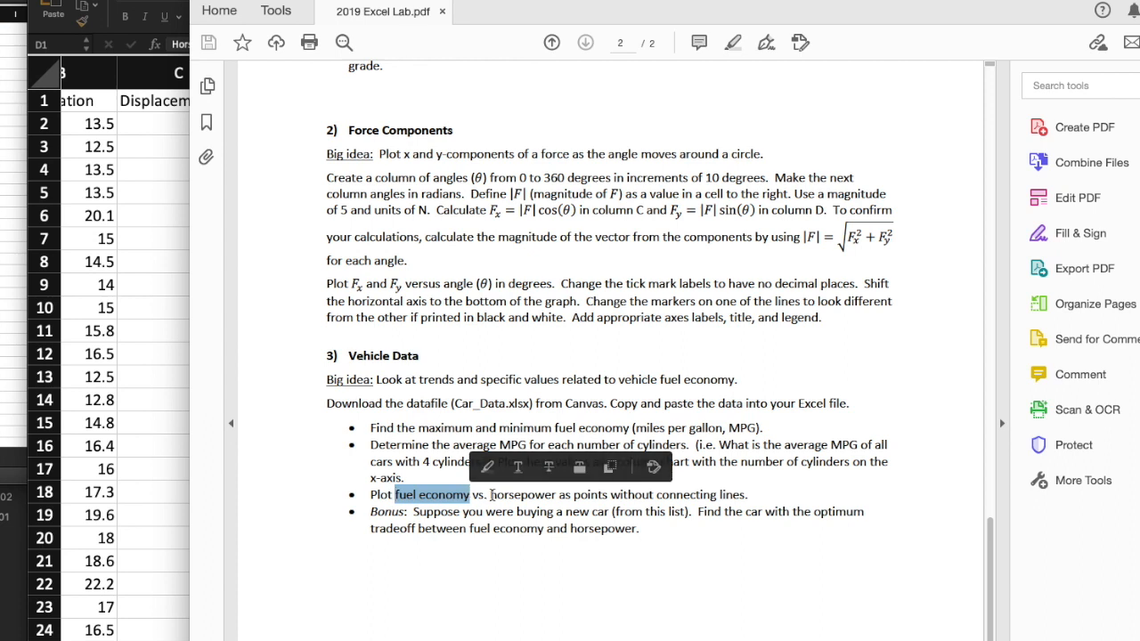
left_click(491, 494)
left_click_drag(491, 494, 558, 494)
left_click(433, 494)
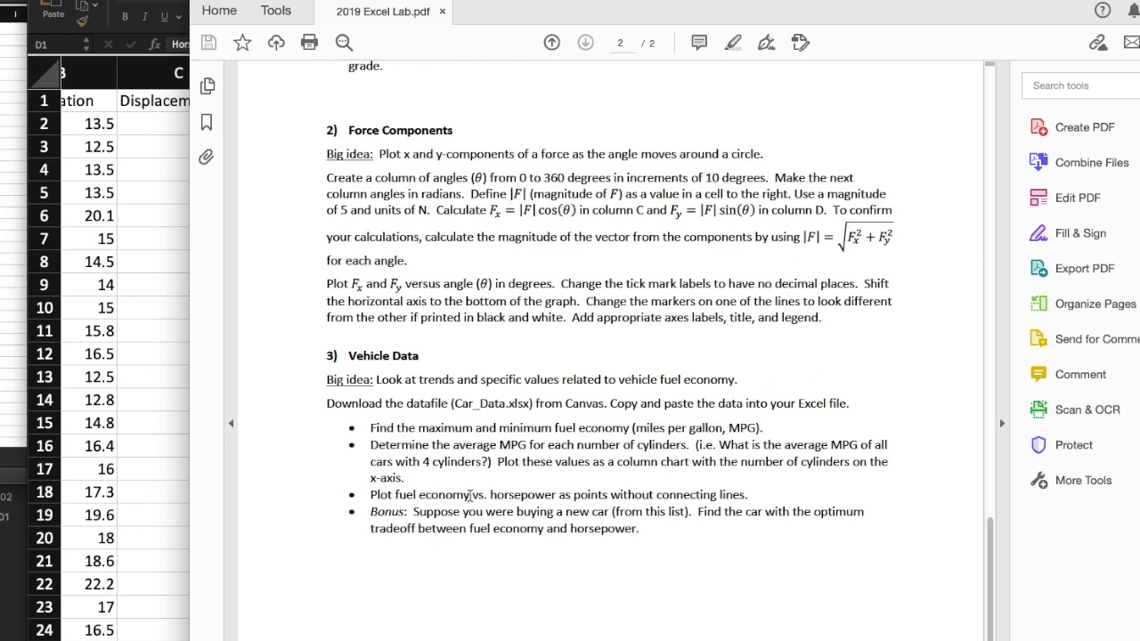
left_click_drag(470, 495, 397, 495)
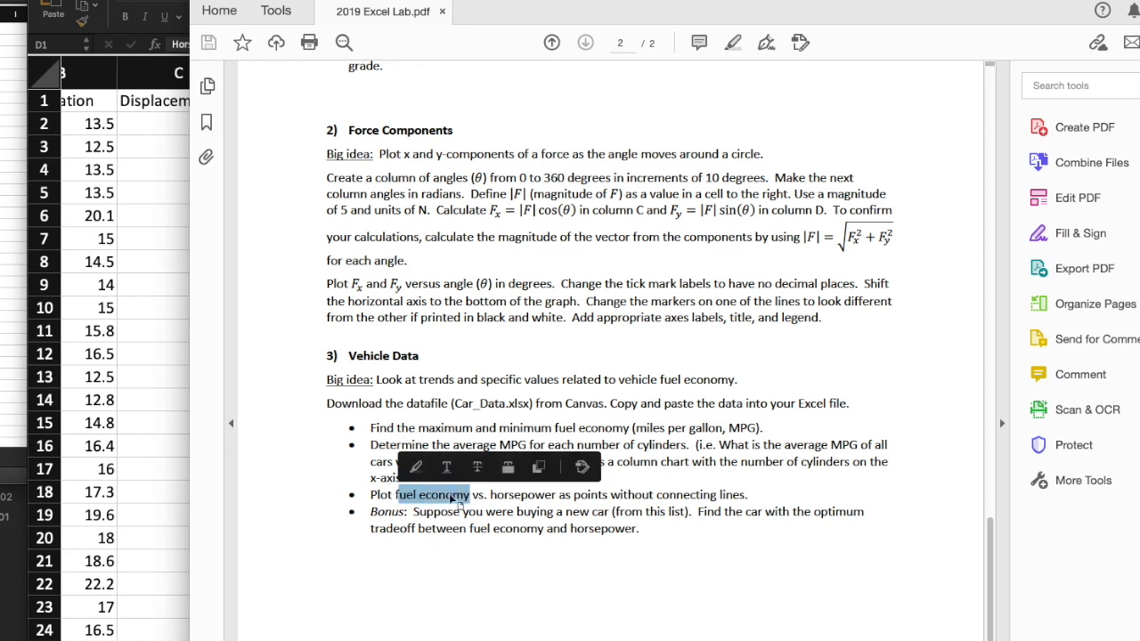
left_click_drag(559, 495, 491, 495)
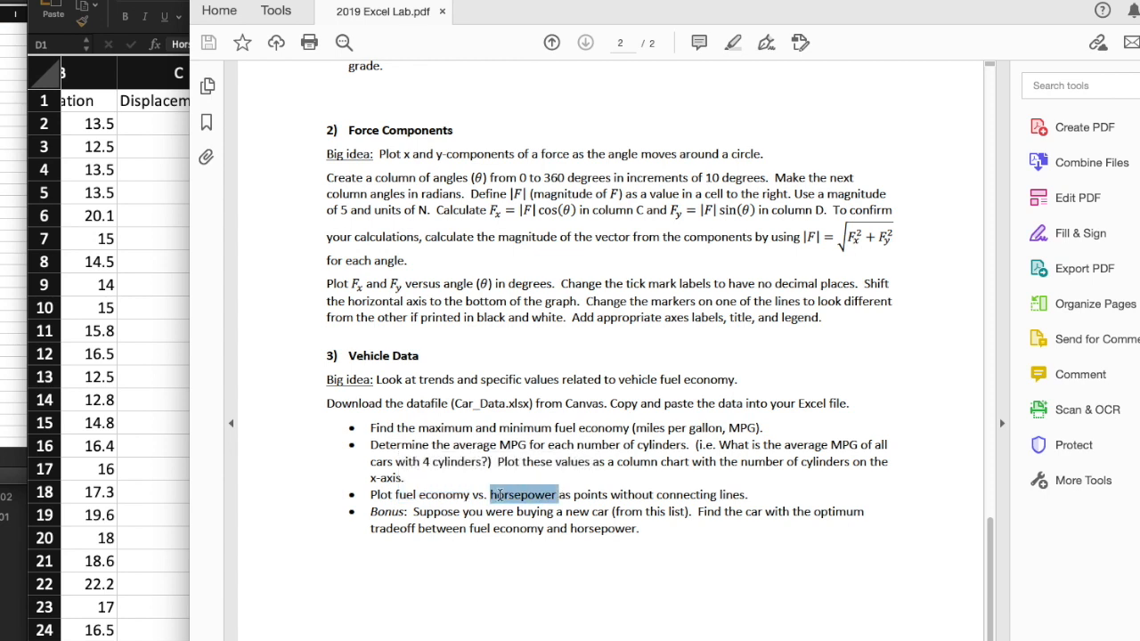
left_click(13, 254)
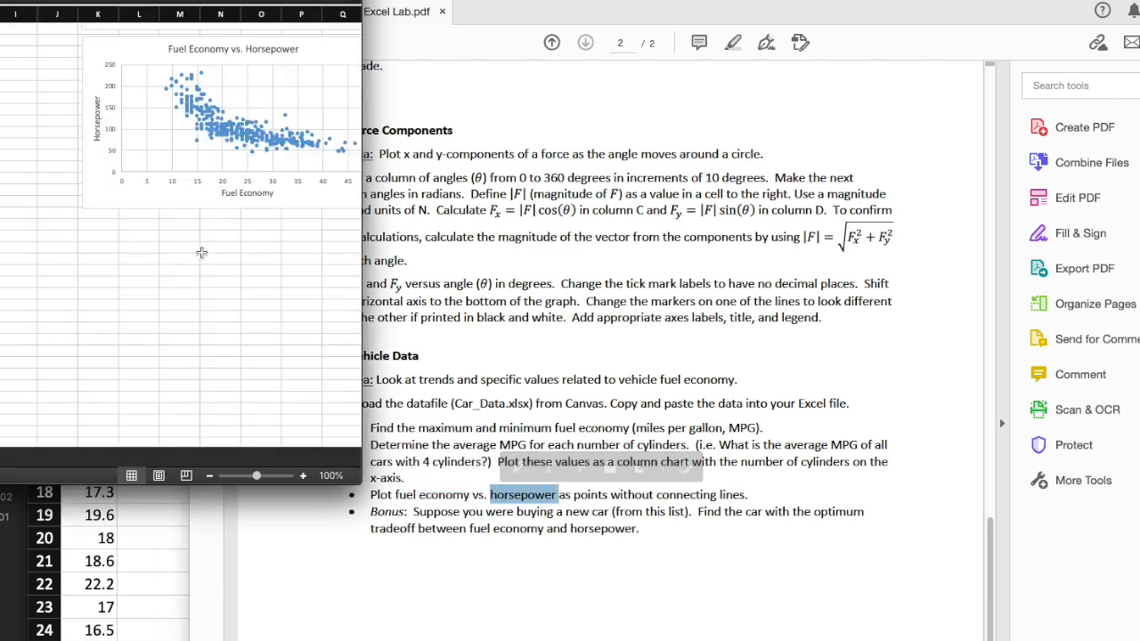
left_click(146, 565)
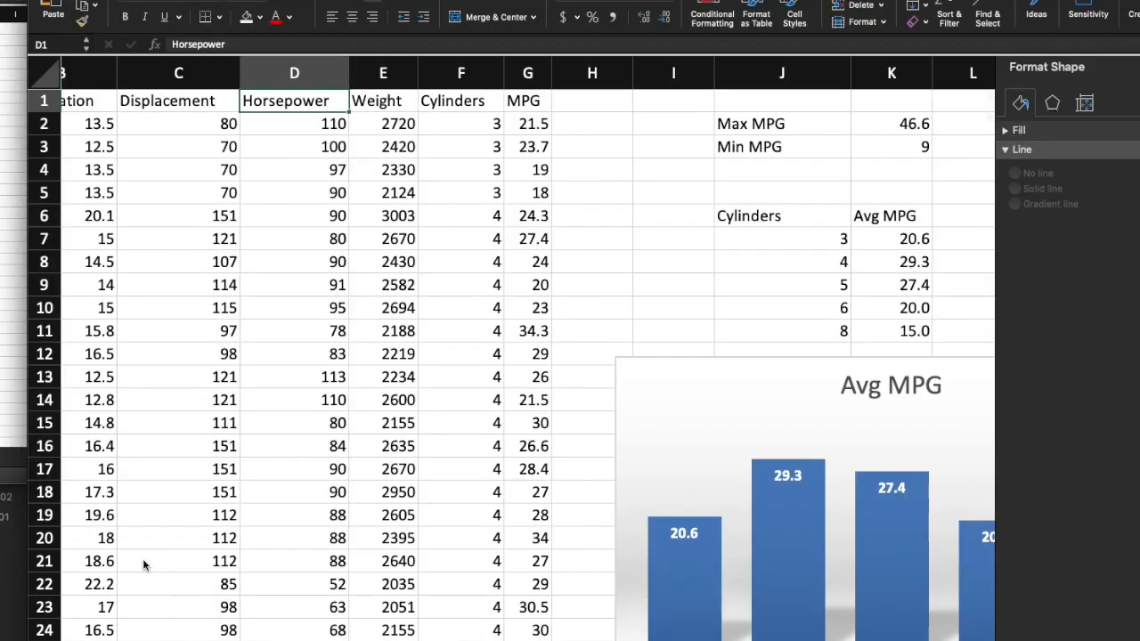
Insert a markers-only scatter chart from the Horsepower column D and the MPG column G
scroll(464, 474, "down", 1)
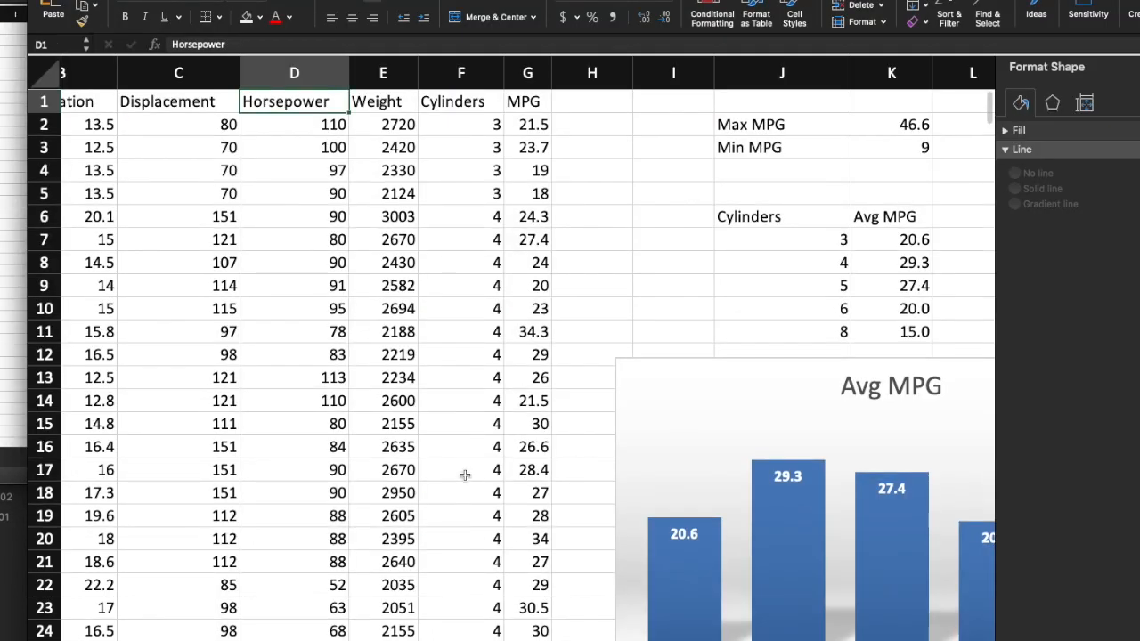
scroll(464, 475, "up", 1)
scroll(464, 475, "right", 1)
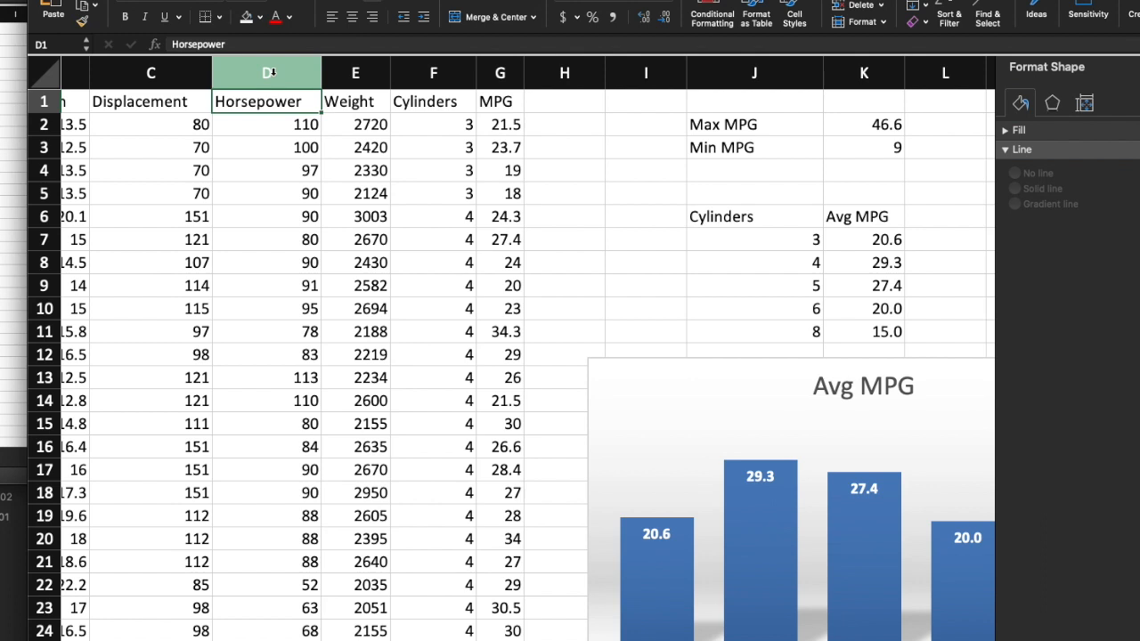
left_click(269, 73)
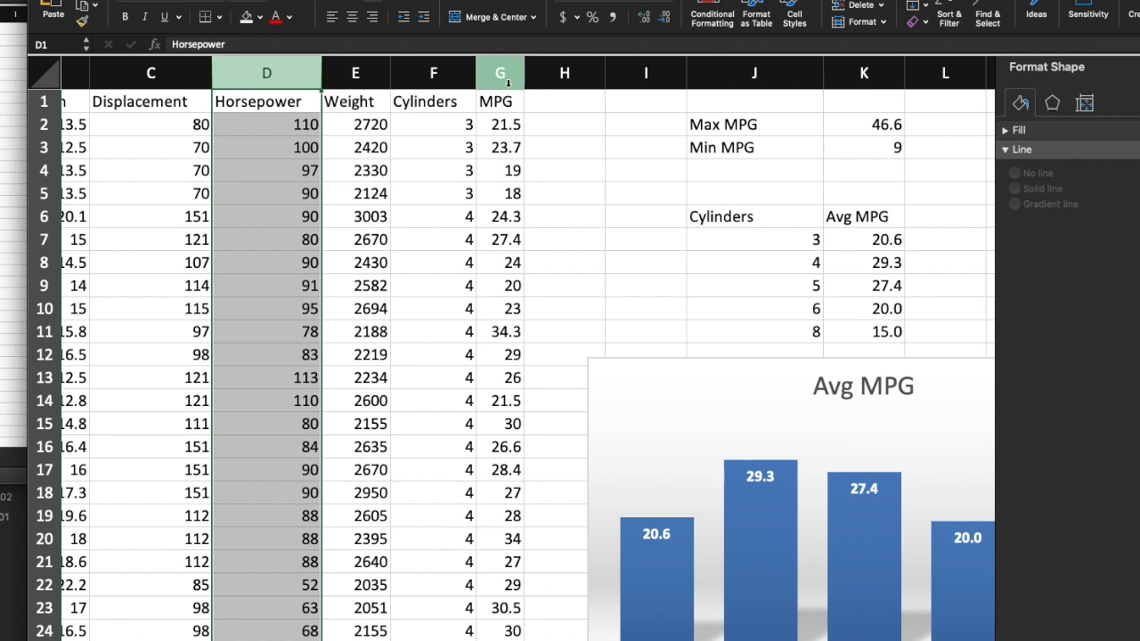
left_click(508, 82, "super")
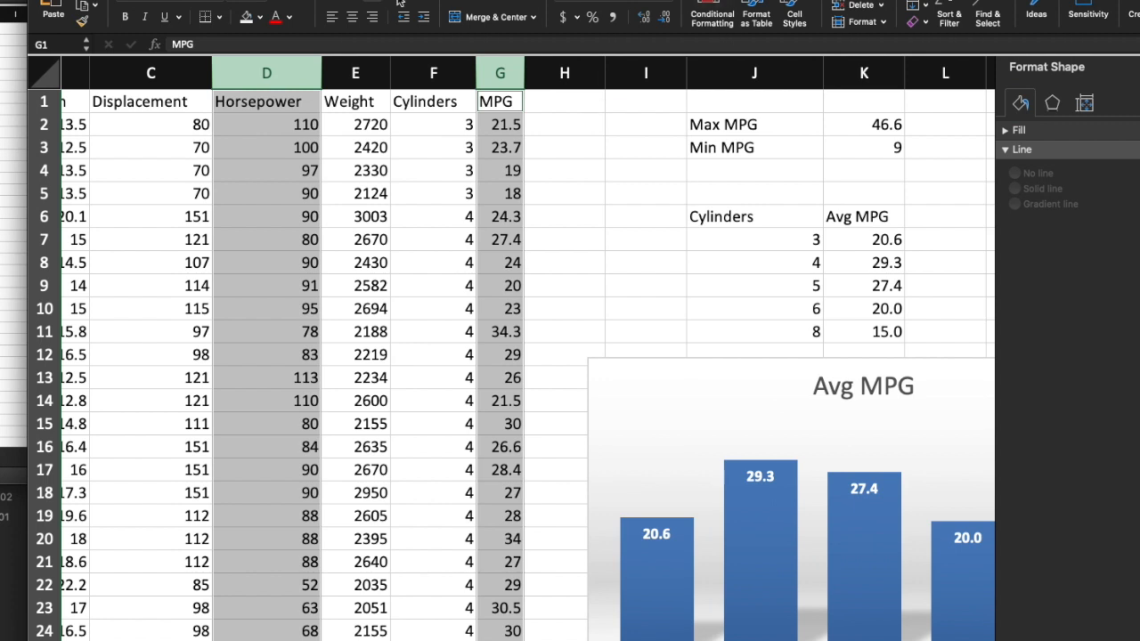
left_click(103, 0)
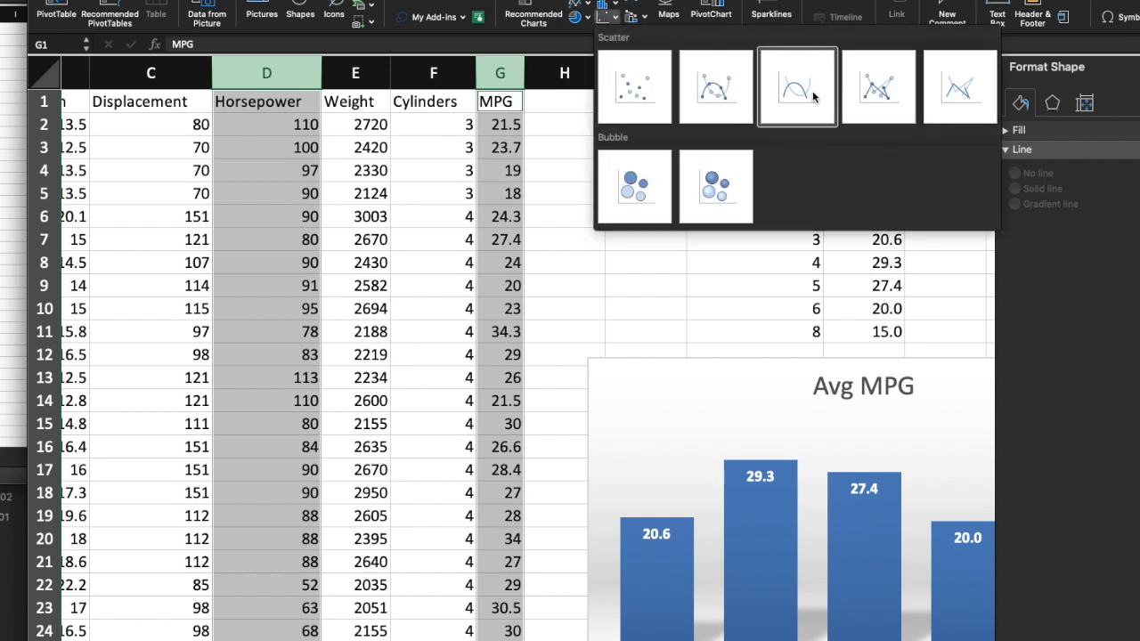
left_click(635, 89)
Move the new scatter chart to the empty cells to the right of the Avg MPG column chart, around columns O to U
scroll(618, 152, "right", 8)
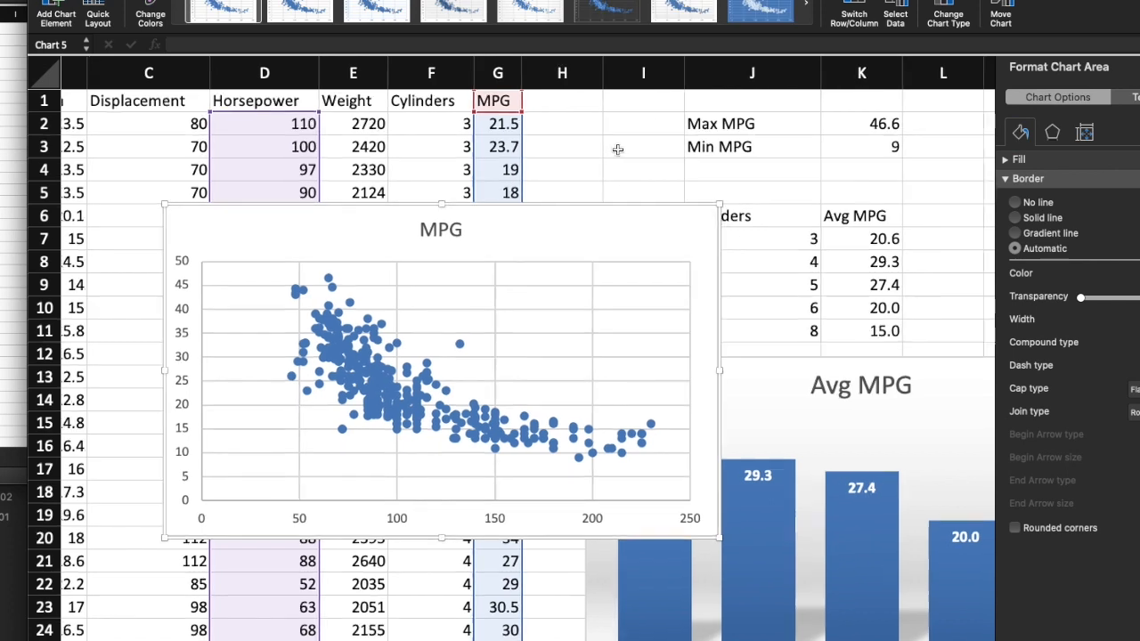
scroll(618, 152, "down", 3)
left_click_drag(254, 173, 648, 245)
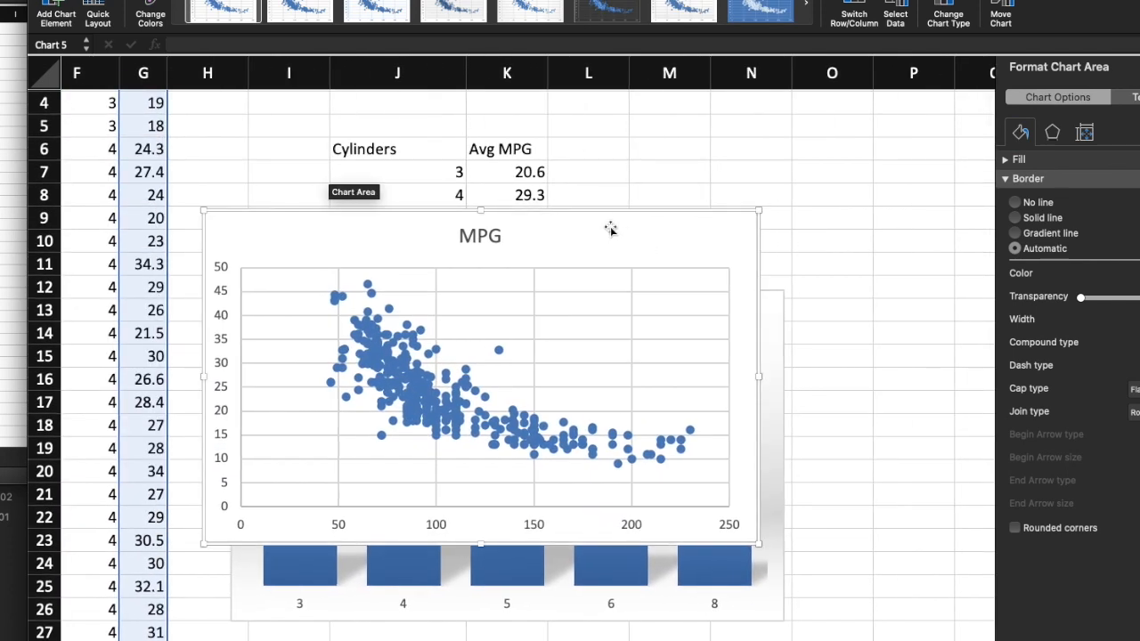
scroll(612, 229, "right", 3)
scroll(611, 229, "down", 1)
left_click_drag(575, 212, 909, 222)
scroll(726, 143, "right", 6)
scroll(726, 143, "down", 1)
scroll(726, 144, "right", 3)
scroll(726, 144, "down", 1)
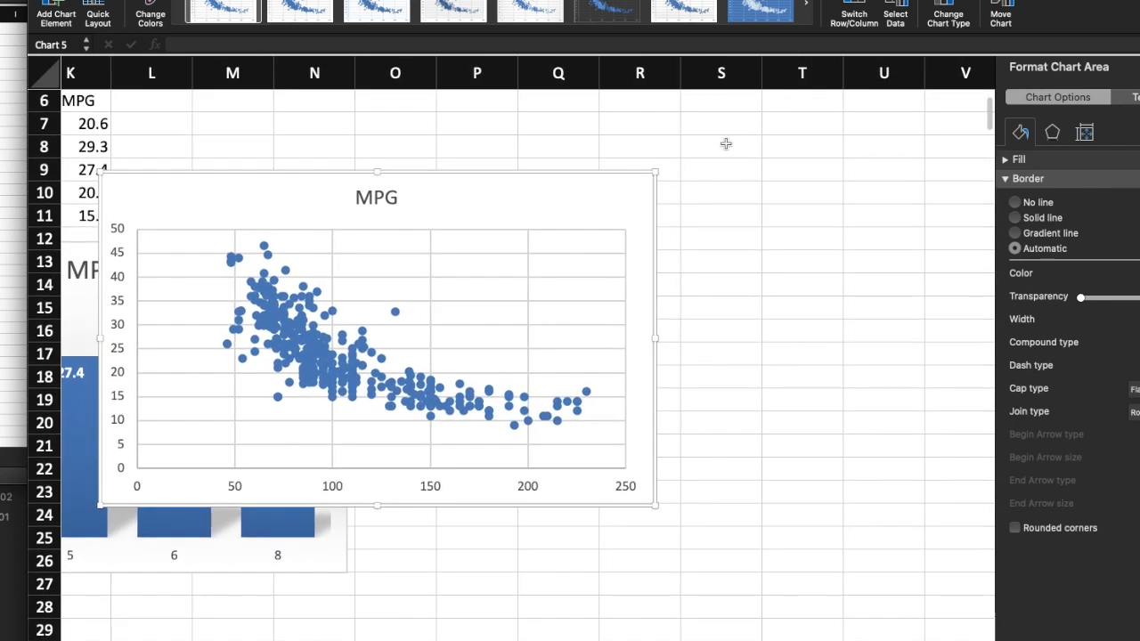
left_click_drag(540, 202, 840, 188)
Reread the fuel economy vs. horsepower plotting task in 2019 Excel Lab.pdf, marking both quantities, and return to the Excel worksheet
key("super+Tab")
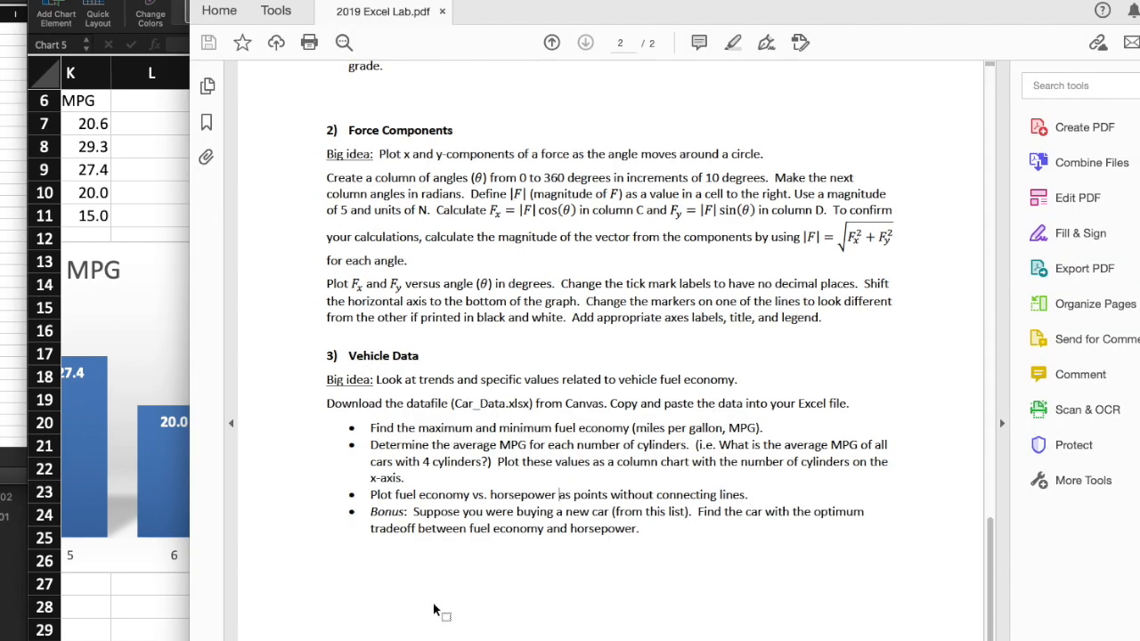
left_click_drag(472, 494, 396, 494)
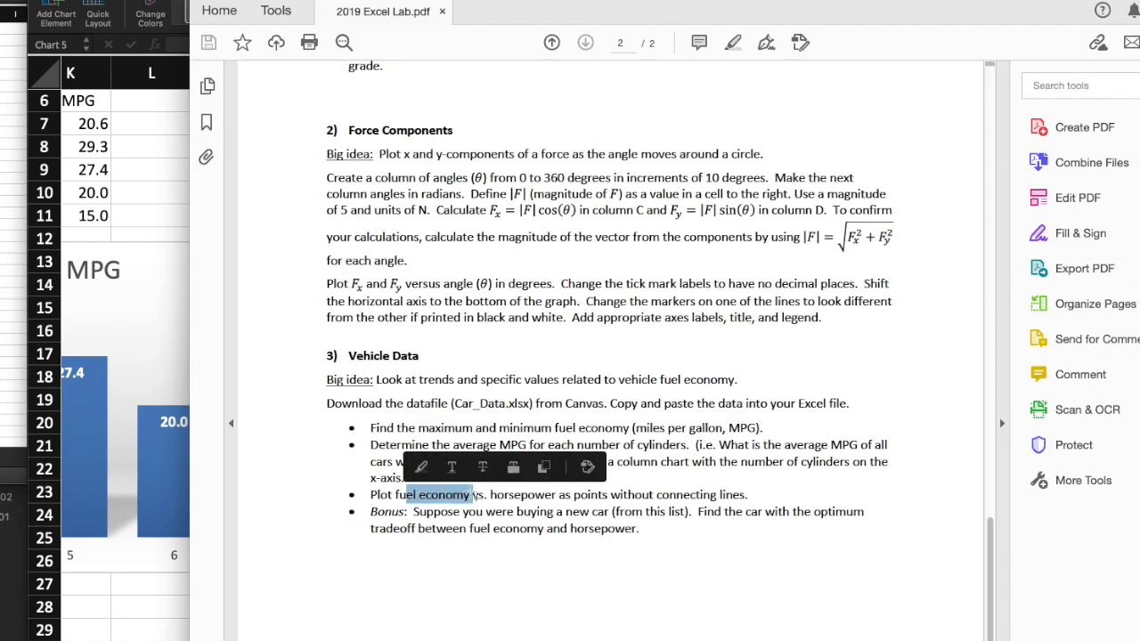
left_click_drag(561, 494, 491, 495)
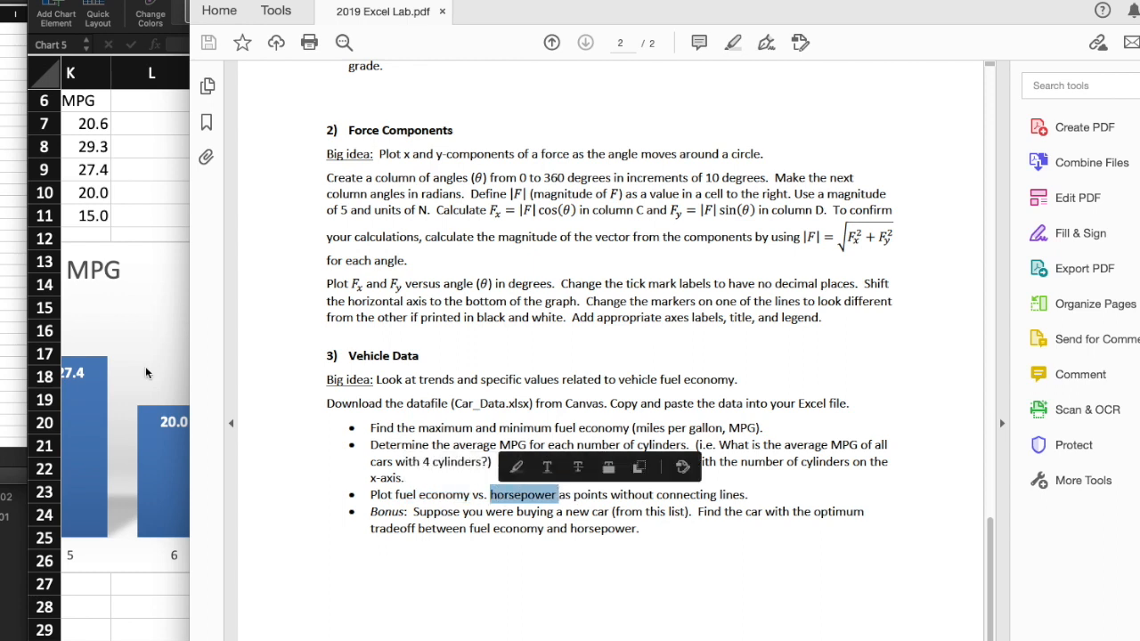
key("super+Tab")
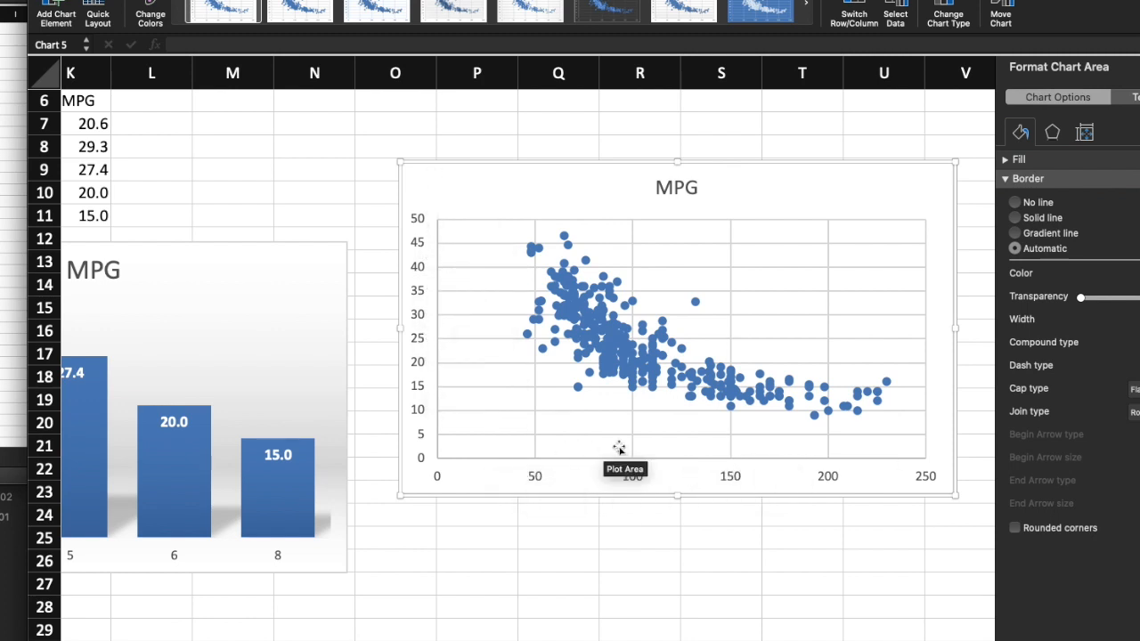
Open the scatter chart's source data selection and change the series name reference to cell D1 of MyCarData
left_click(626, 325)
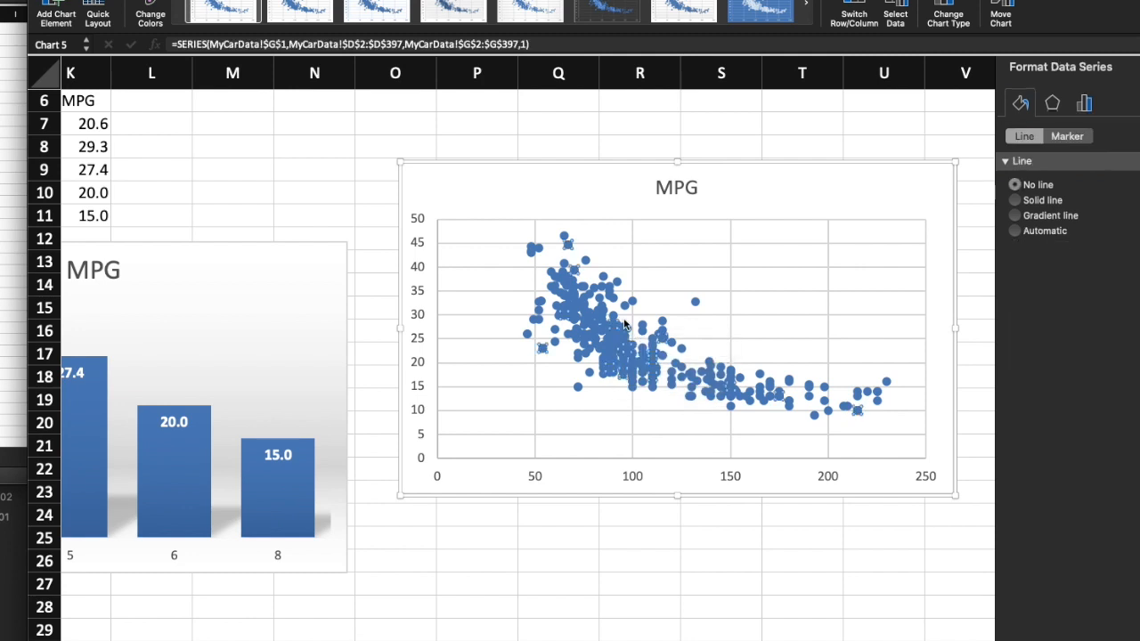
left_click(898, 7)
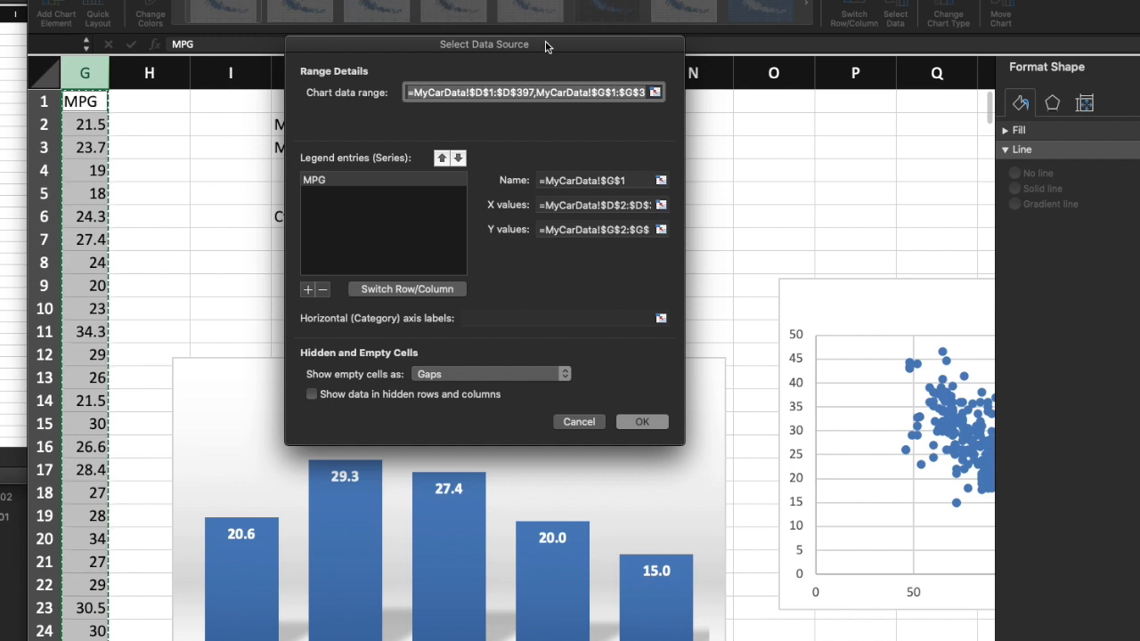
left_click_drag(547, 48, 825, 55)
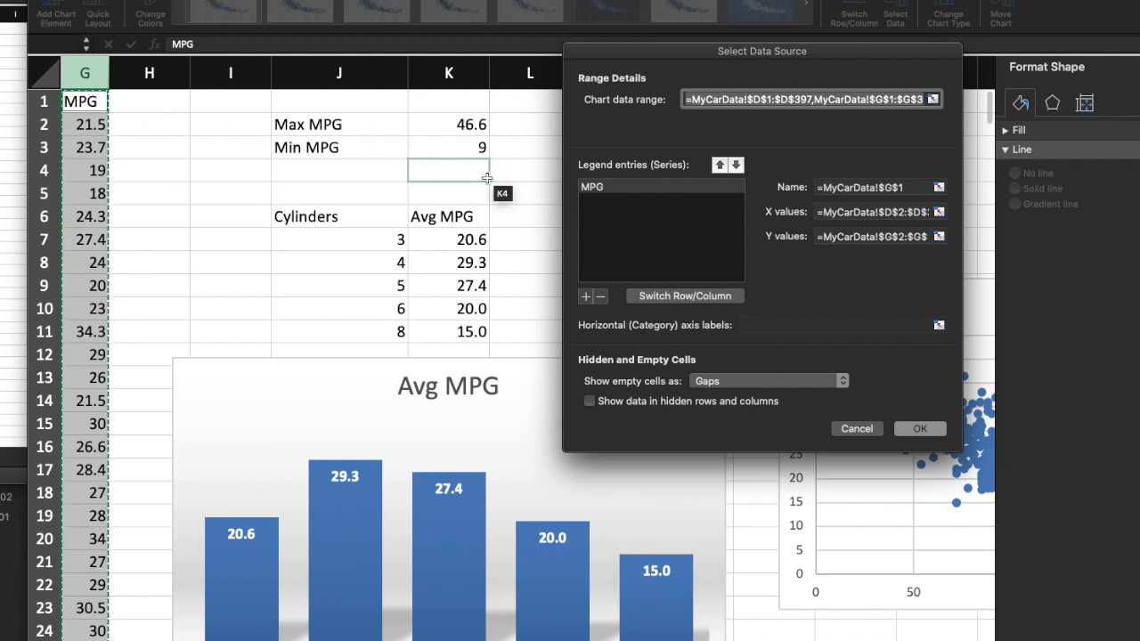
scroll(258, 183, "left", 5)
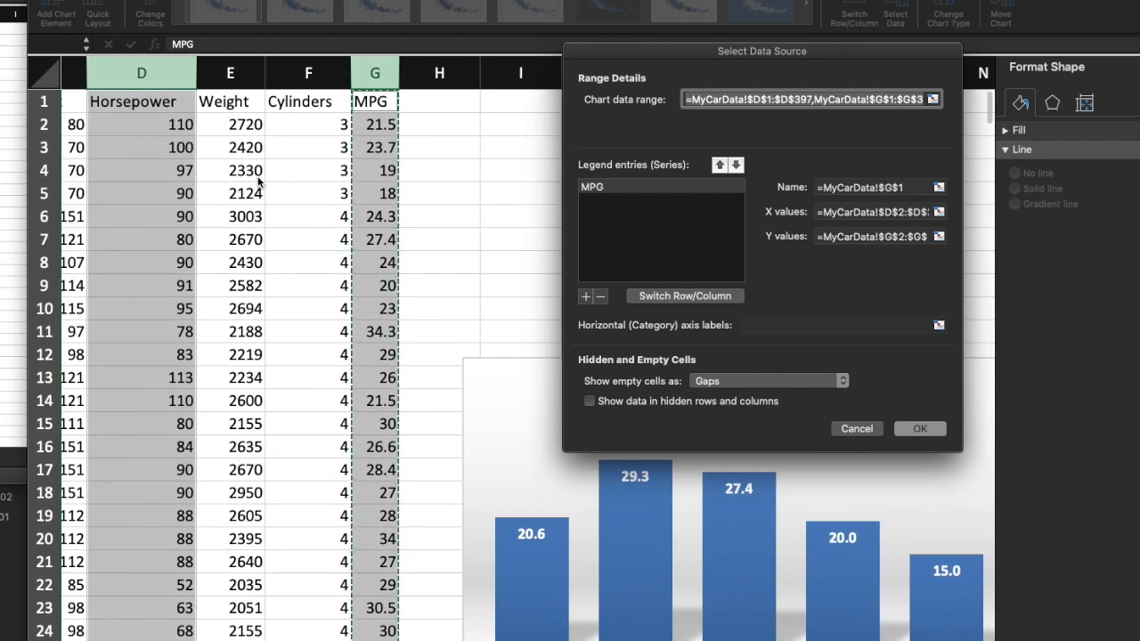
scroll(258, 182, "right", 2)
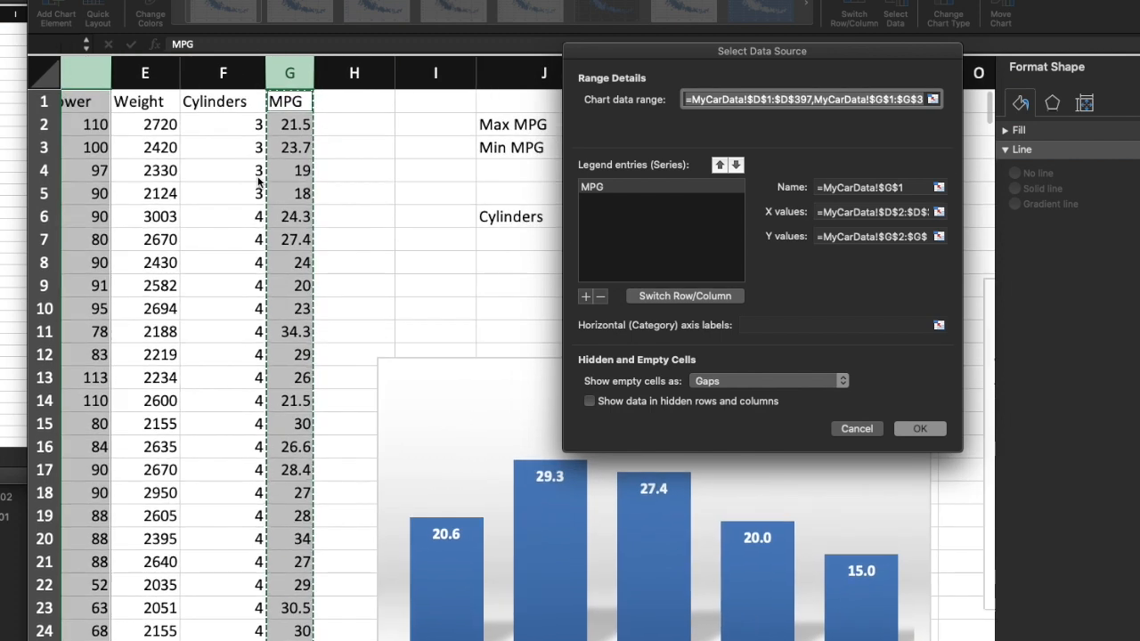
left_click(893, 187)
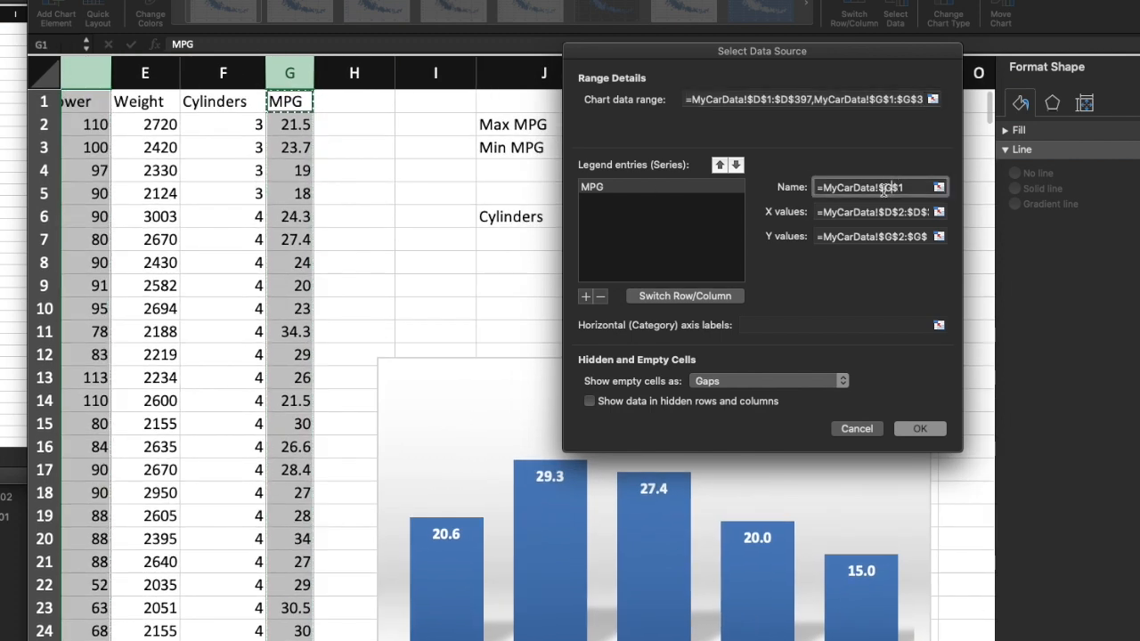
left_click(883, 188)
key("BackSpace")
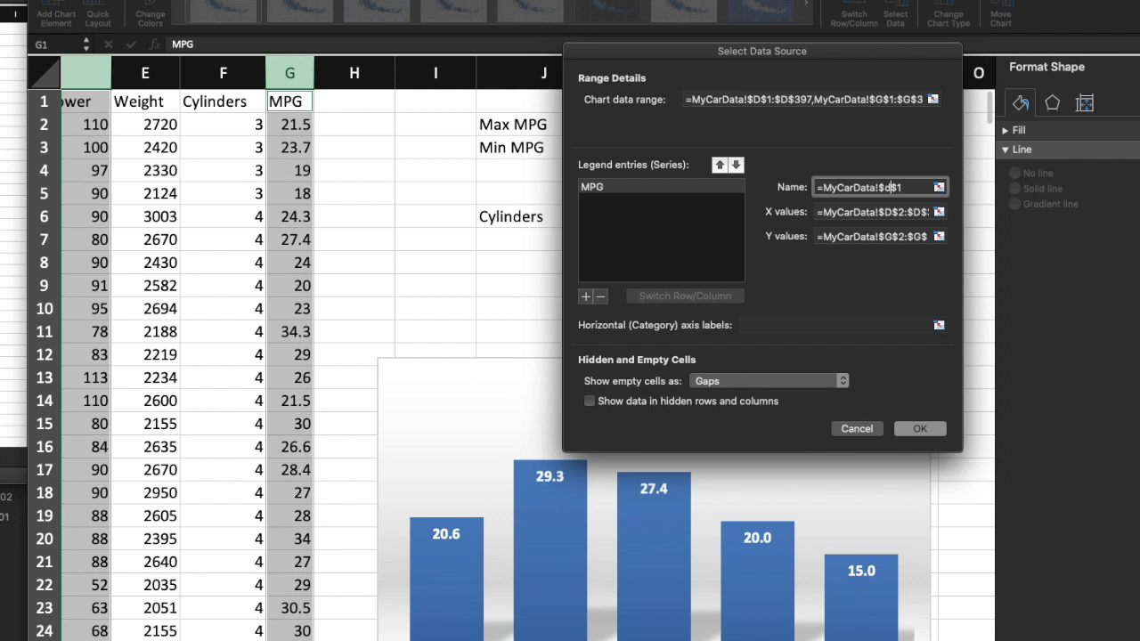
Swap the scatter series' axes by setting the X values to MyCarData G2:G397 and the Y values to D2:D397, and apply
left_click(888, 212)
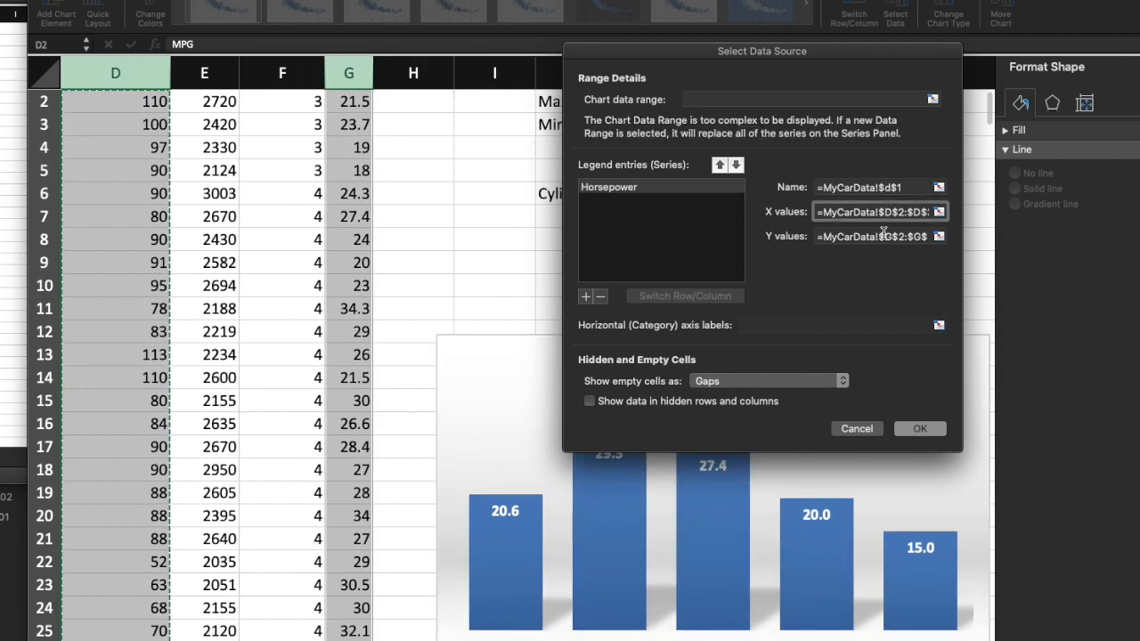
type("g")
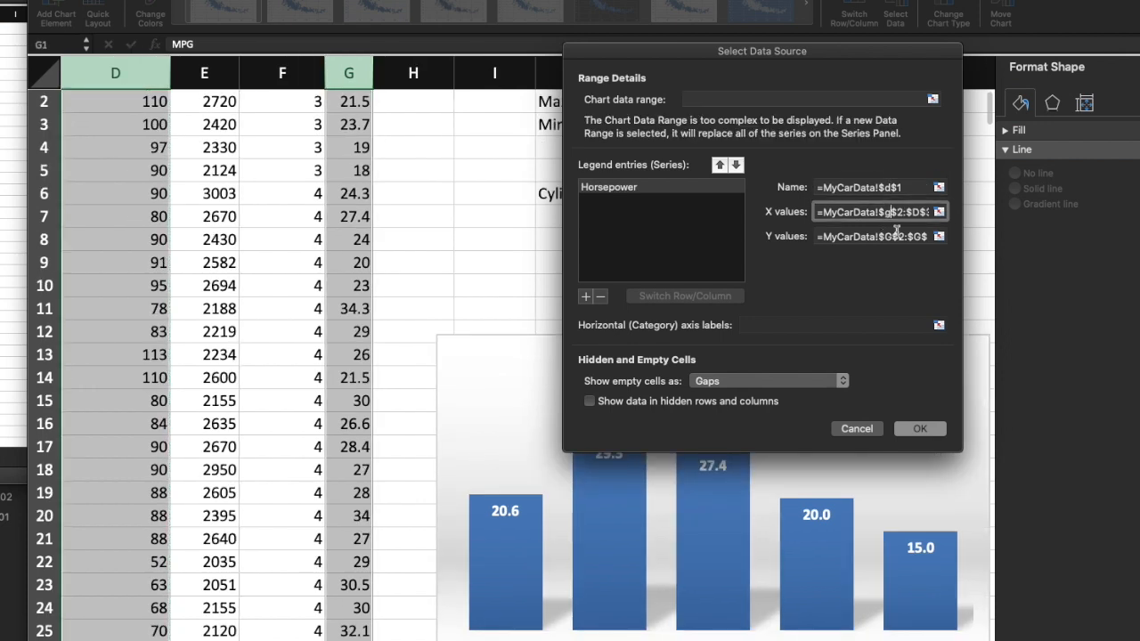
key("BackSpace")
left_click(891, 237)
key("BackSpace")
type("d")
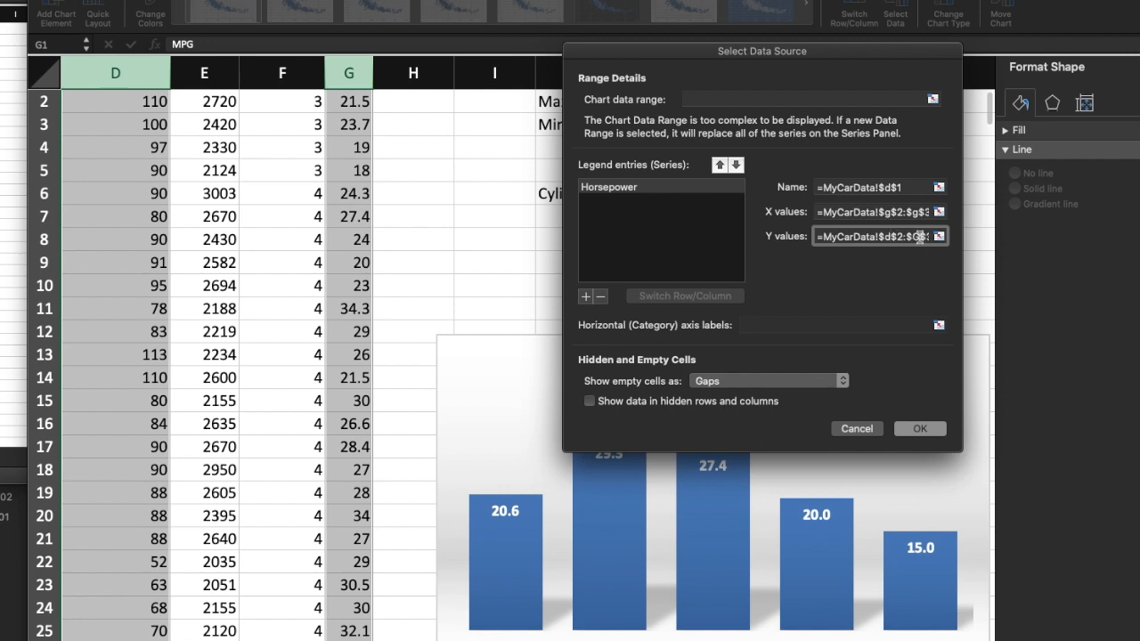
left_click(921, 236)
key("BackSpace")
left_click(922, 435)
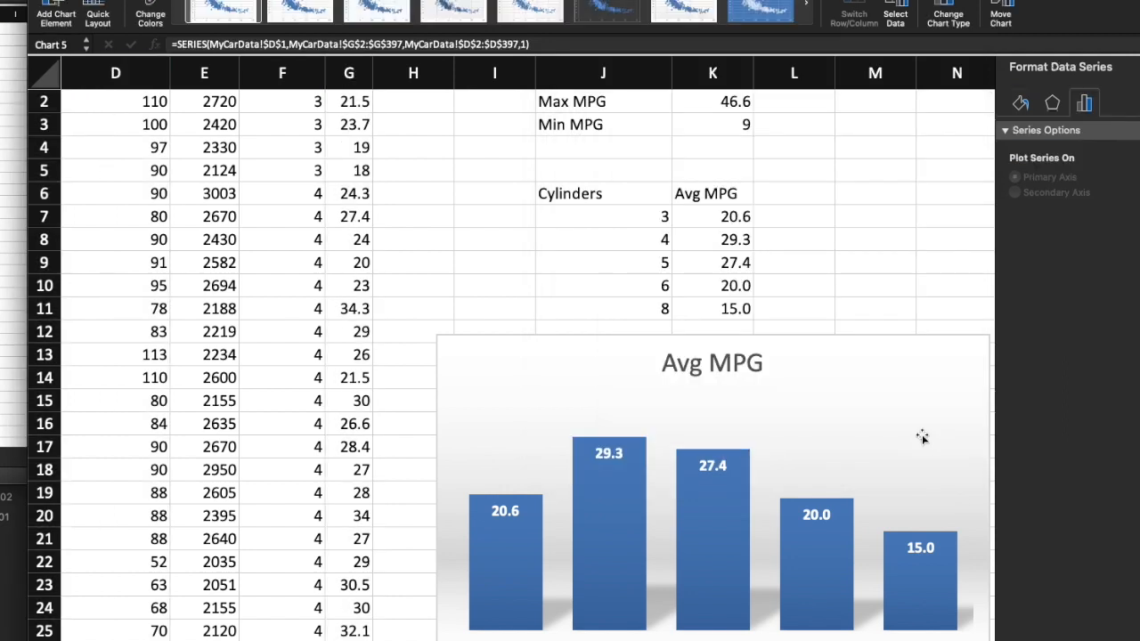
Apply the quick layout with a legend below the plot, no title and no gridlines to the scatter chart
scroll(772, 420, "right", 10)
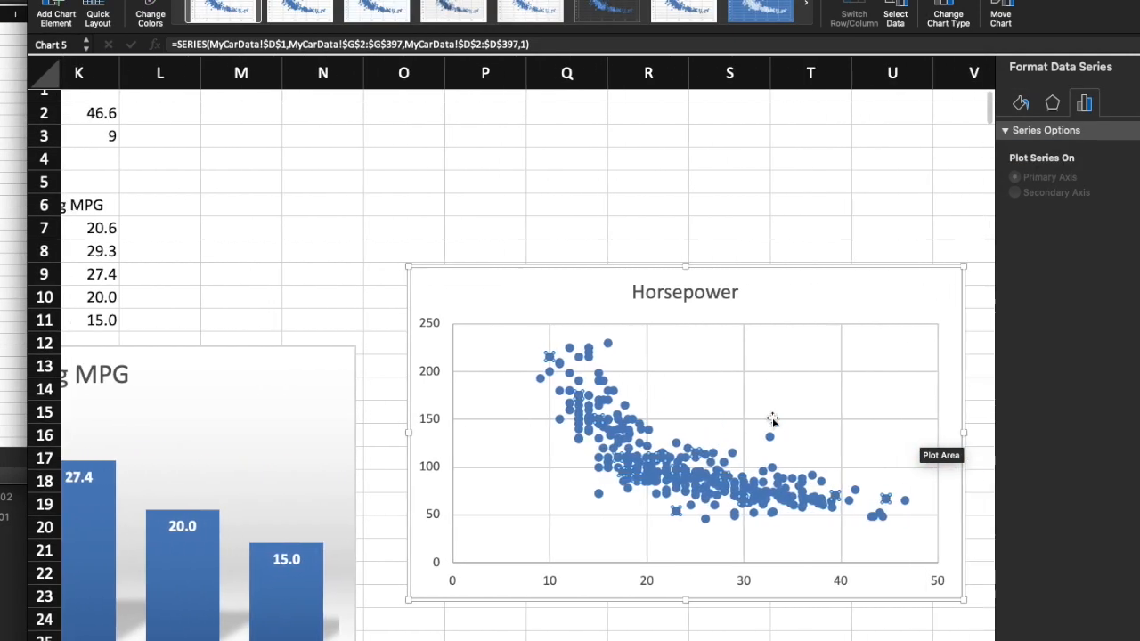
scroll(772, 419, "down", 1)
scroll(772, 419, "down", 3)
scroll(771, 420, "right", 2)
scroll(772, 420, "left", 1)
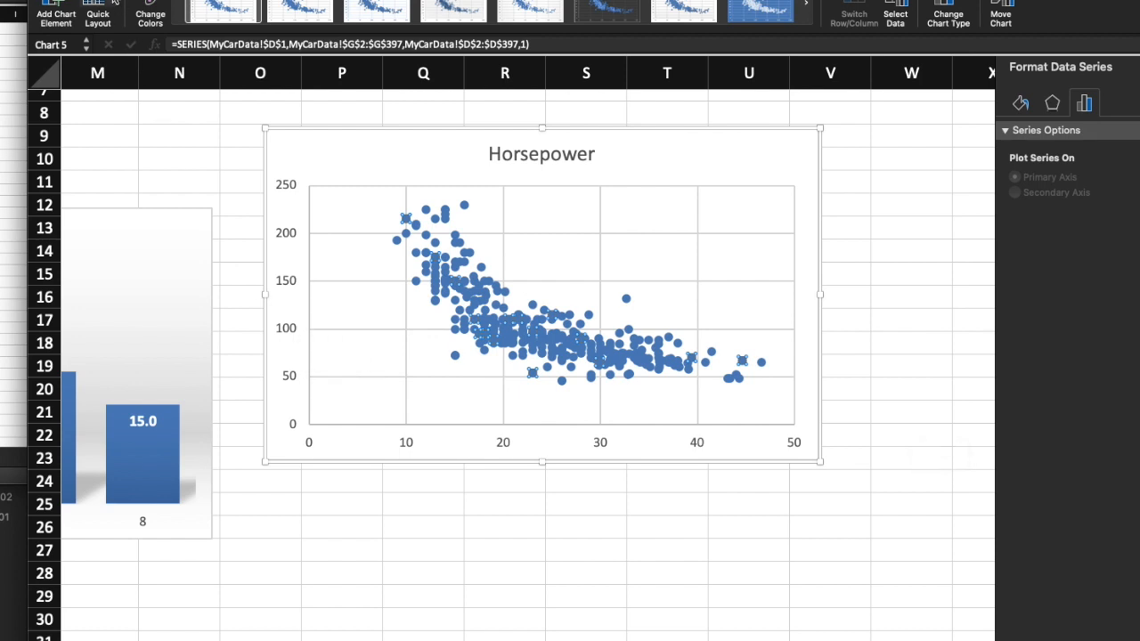
left_click(114, 4)
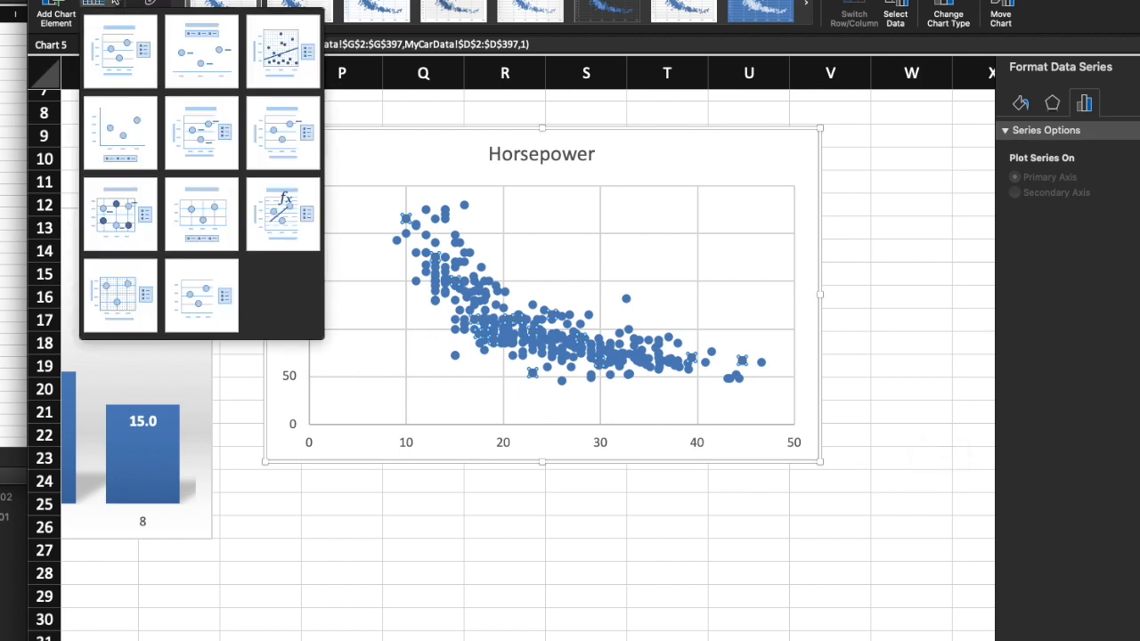
left_click(121, 135)
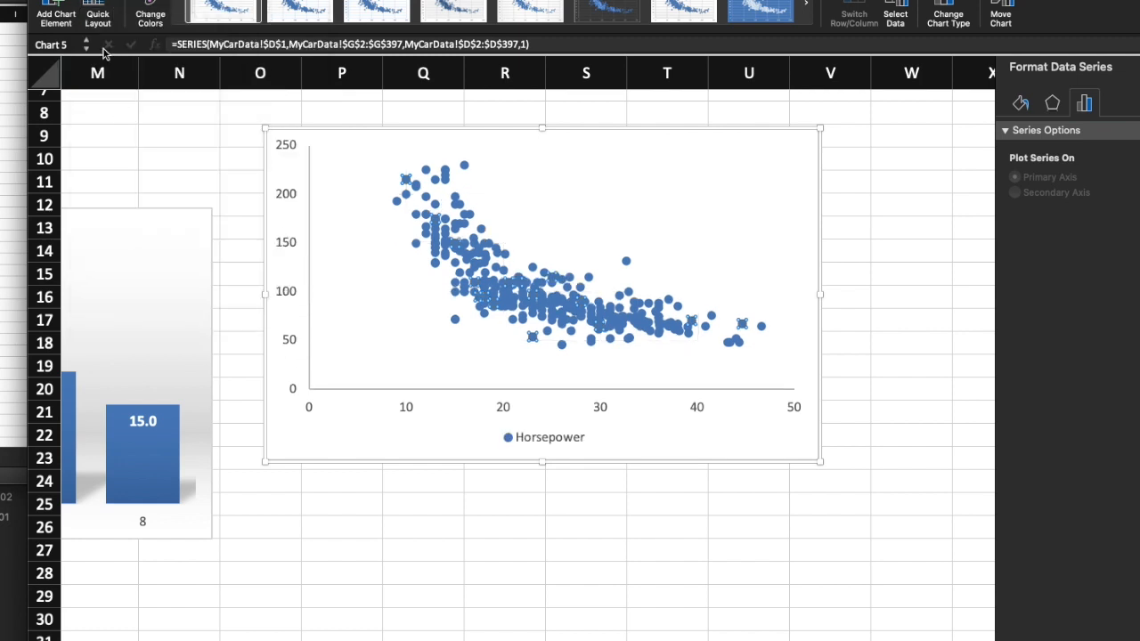
Try the quick layout with axis titles, data labels and a side legend, and restore the untitled layout with the legend below
left_click(66, 4)
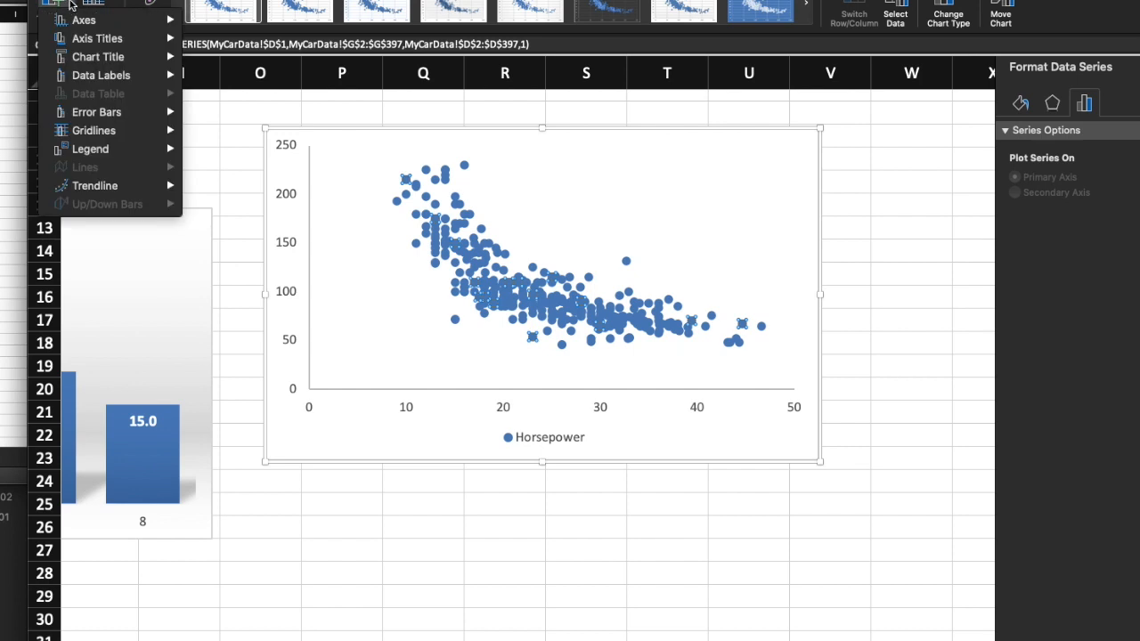
left_click(66, 3)
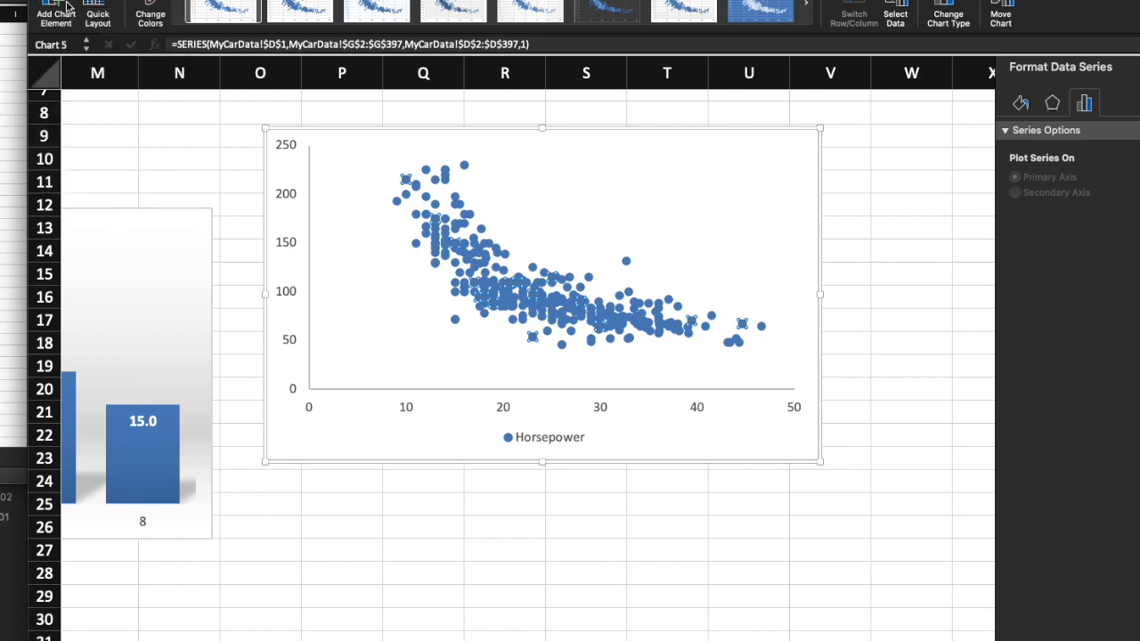
left_click(111, 4)
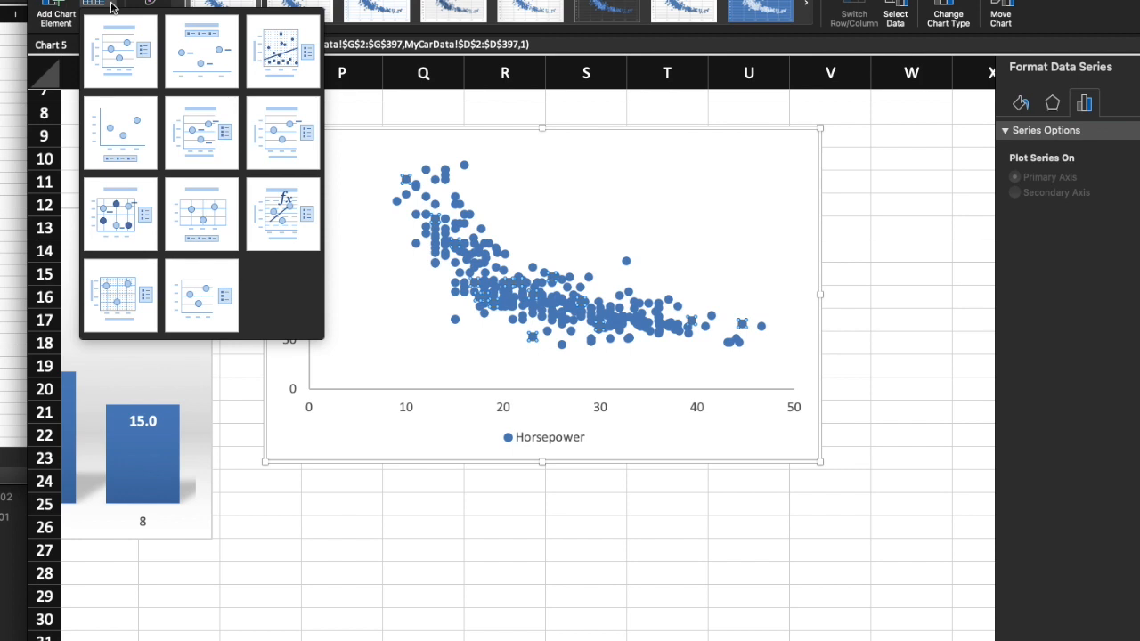
left_click(192, 136)
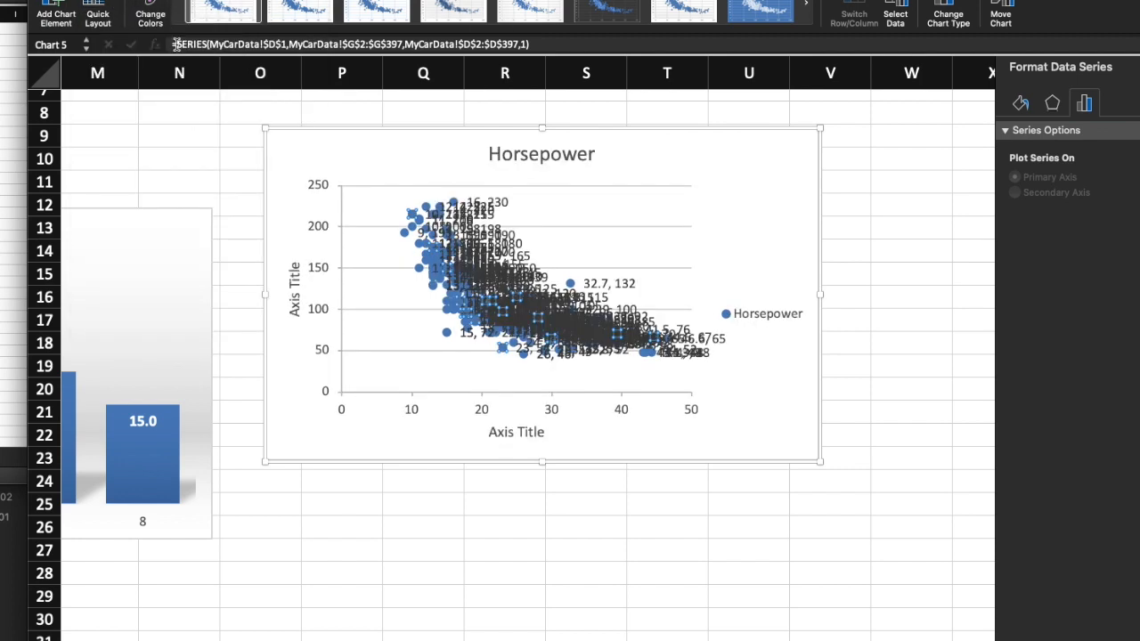
left_click(98, 16)
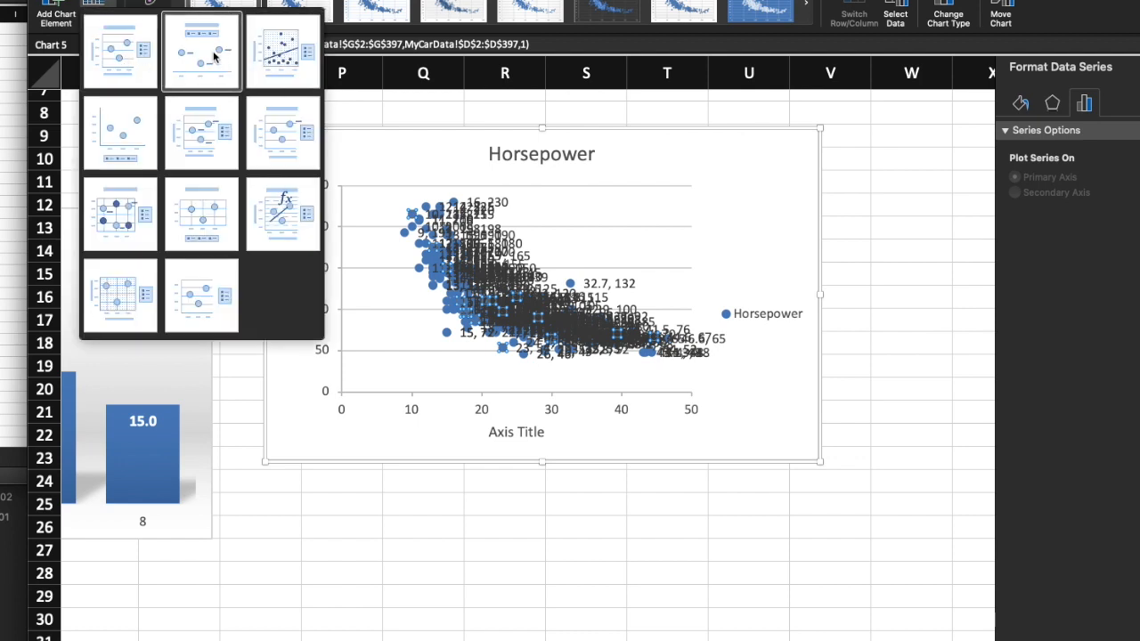
left_click(126, 120)
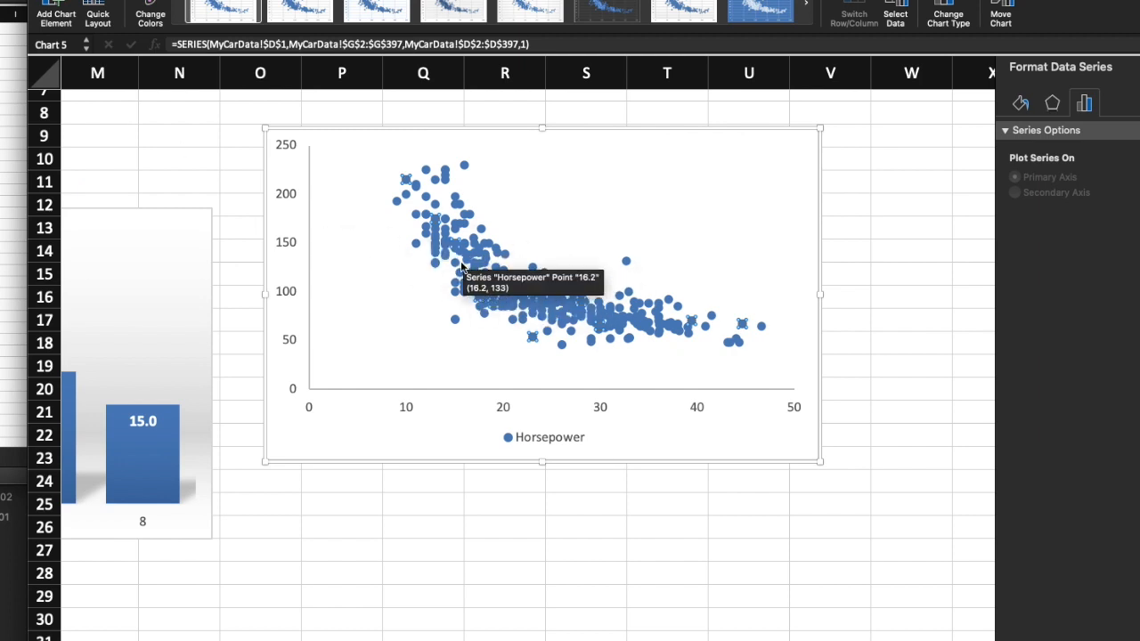
Add a chart title above the scatter plot
left_click(73, 4)
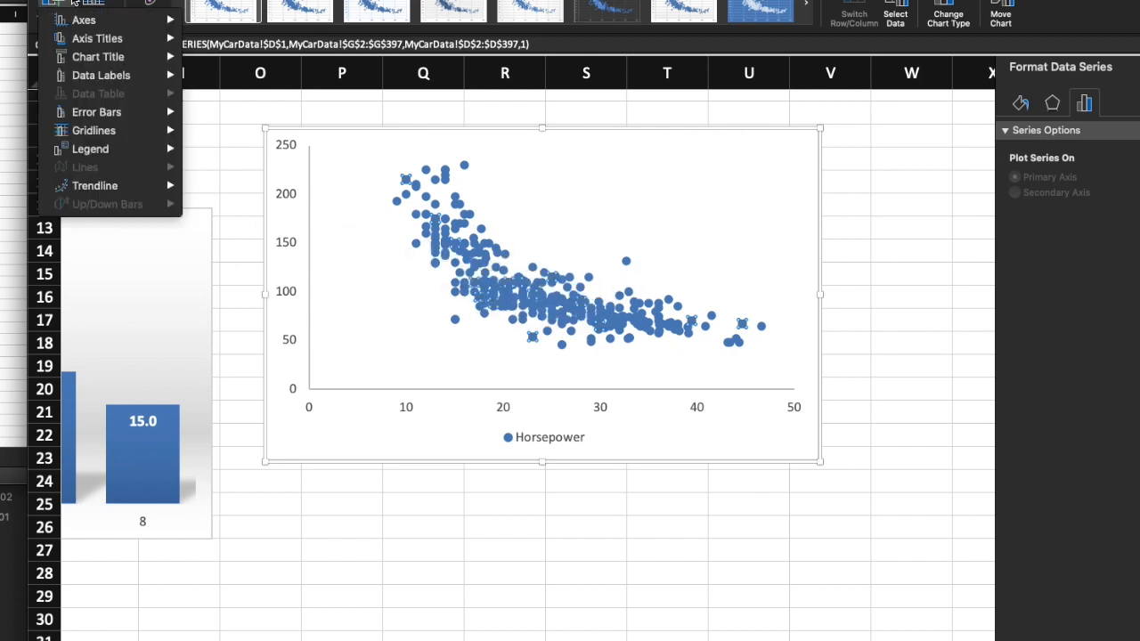
mouse_move(101, 45)
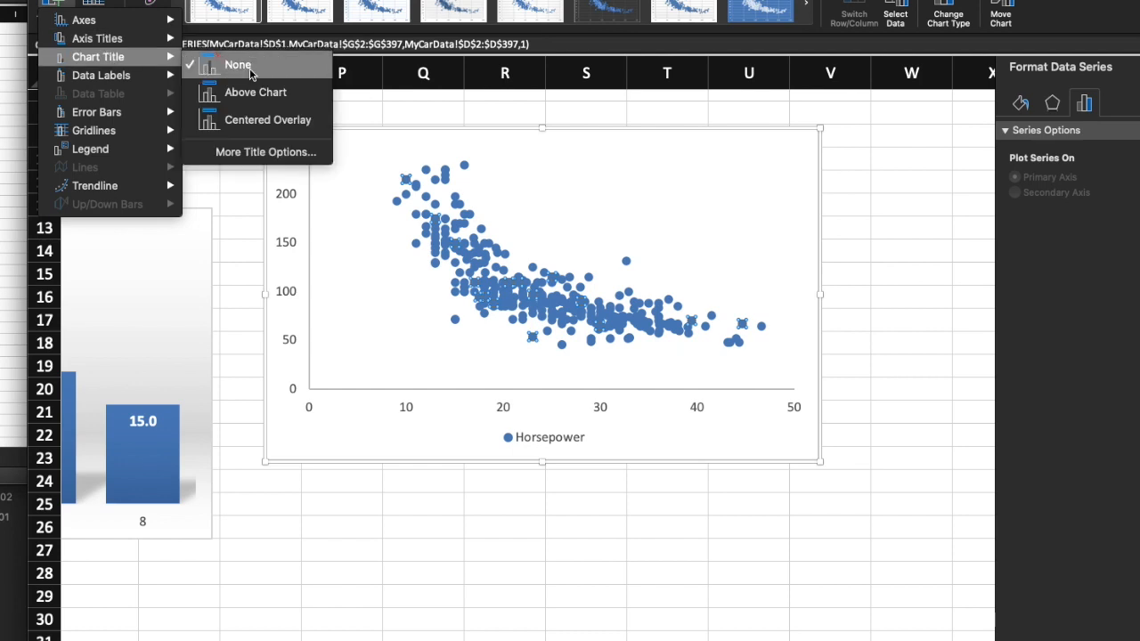
left_click(255, 92)
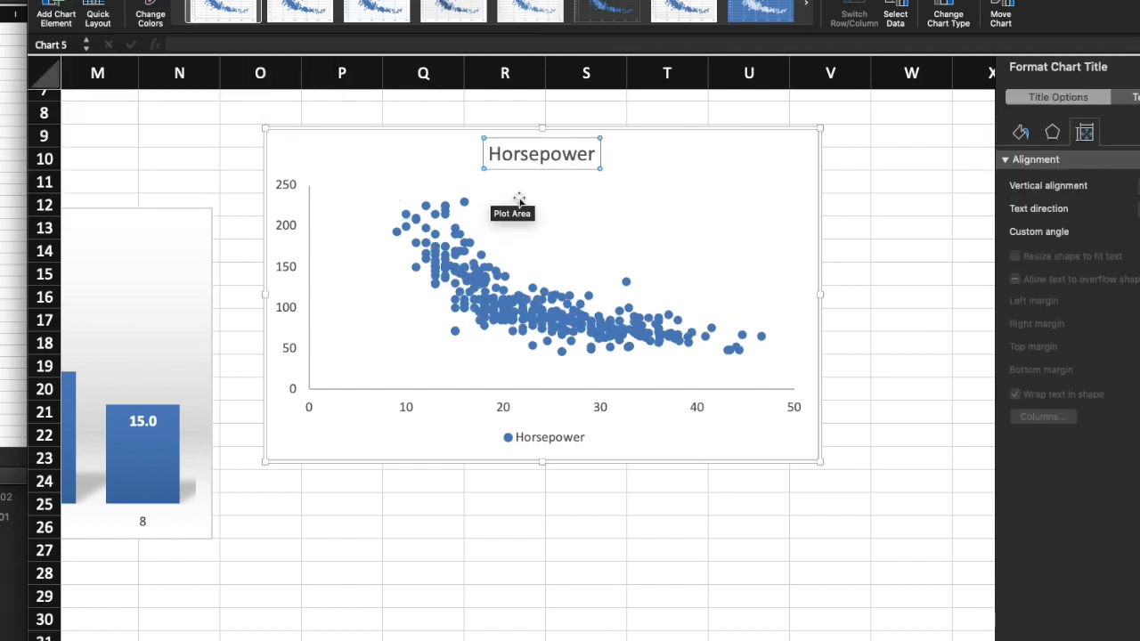